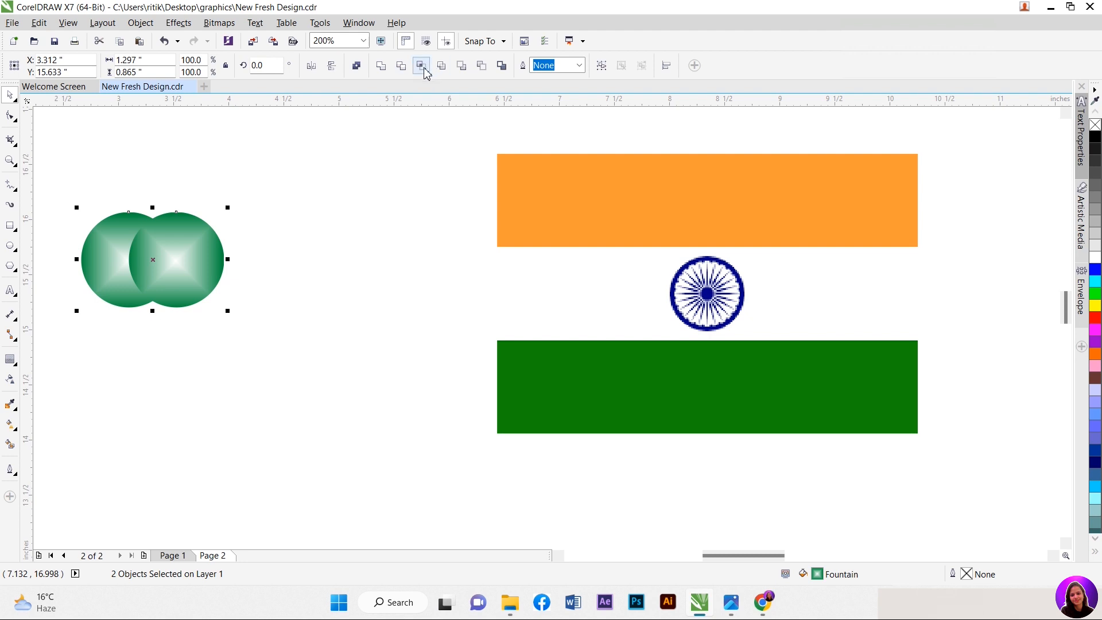
Step: Extract the intersection of the two green circles as a lens shape, set one circle beside the orange band and delete the other
left_click_drag(156, 263, 301, 270)
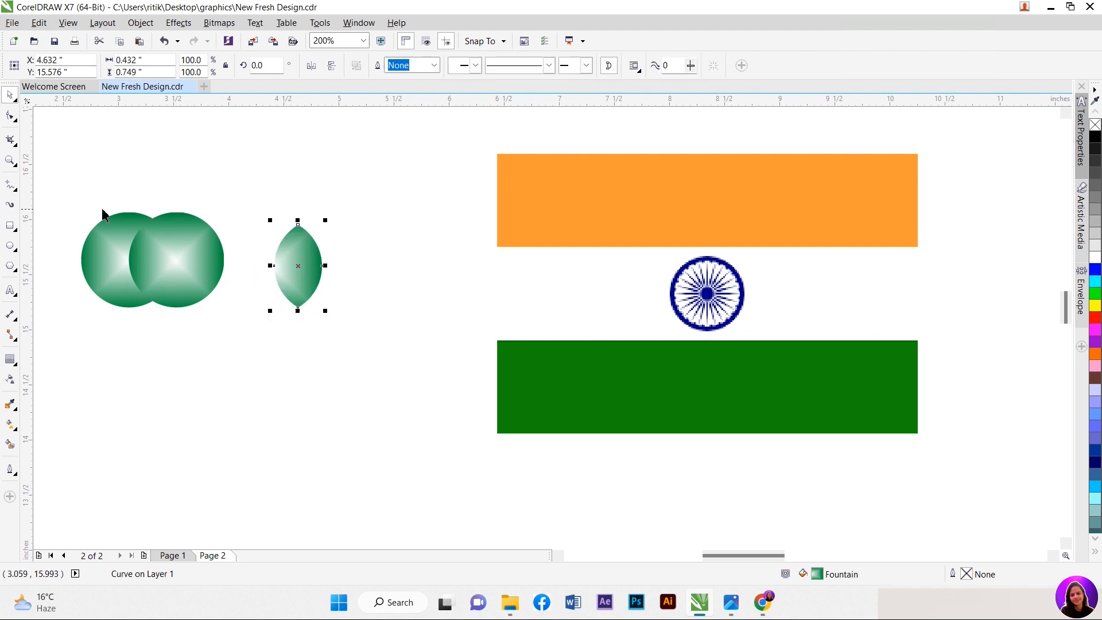
left_click_drag(184, 281, 442, 197)
left_click(138, 247)
key("Delete")
left_click_drag(281, 249, 215, 313)
Step: Raise the lens's top node and bend its curve handles to form a teardrop with a pointed top and rounded bottom
left_click(10, 116)
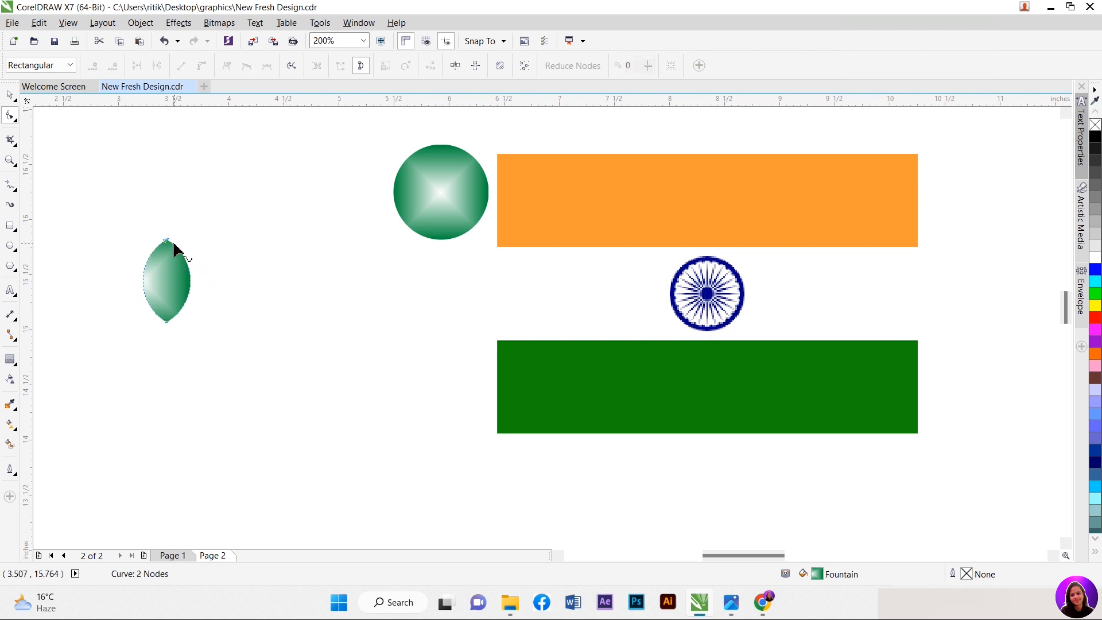
left_click_drag(166, 240, 167, 218)
scroll(153, 254, "up", 2)
left_click_drag(247, 228, 231, 242)
left_click_drag(122, 231, 141, 259)
left_click_drag(245, 363, 263, 374)
left_click_drag(120, 362, 104, 362)
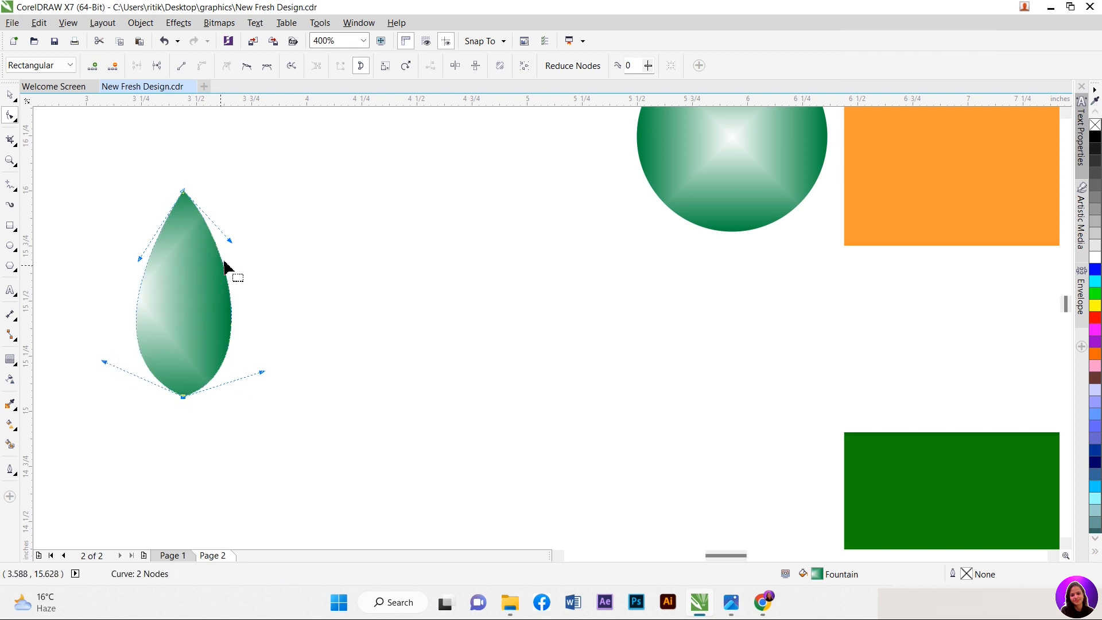
Step: Fine-tune the teardrop's curve handles, flaring the lower ones and tightening the upper ones, to about 0.44 by 0.94 inches overall
left_click_drag(262, 374, 270, 371)
left_click_drag(104, 363, 95, 363)
left_click_drag(230, 242, 227, 250)
left_click_drag(140, 260, 152, 253)
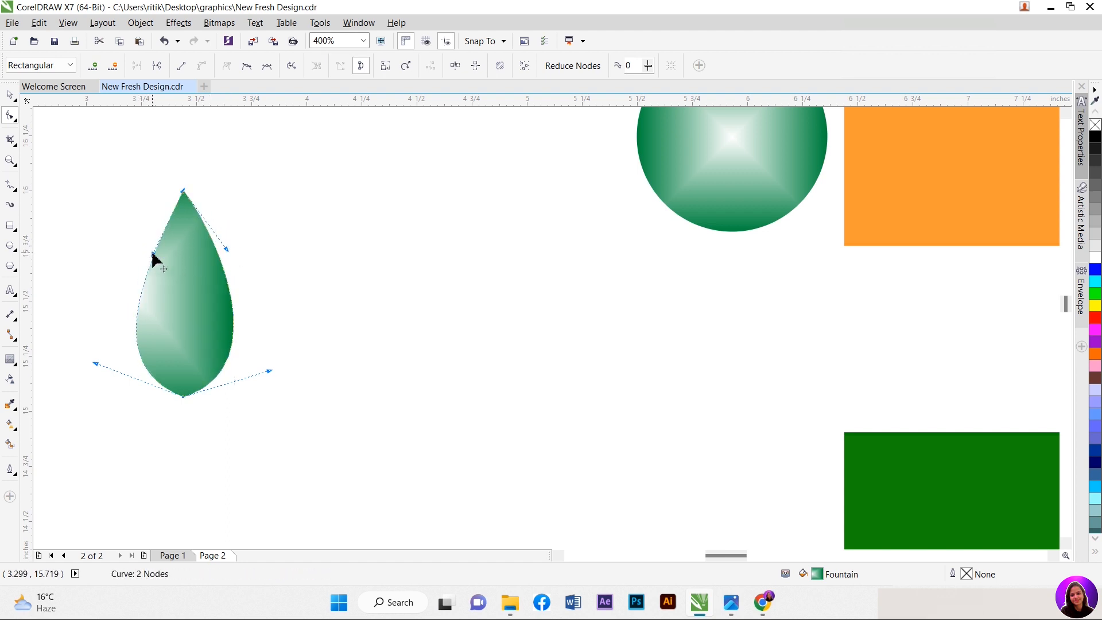
Step: Give the teardrop a black hairline outline and remove its fountain fill
left_click(10, 94)
left_click(242, 208)
left_click(165, 284)
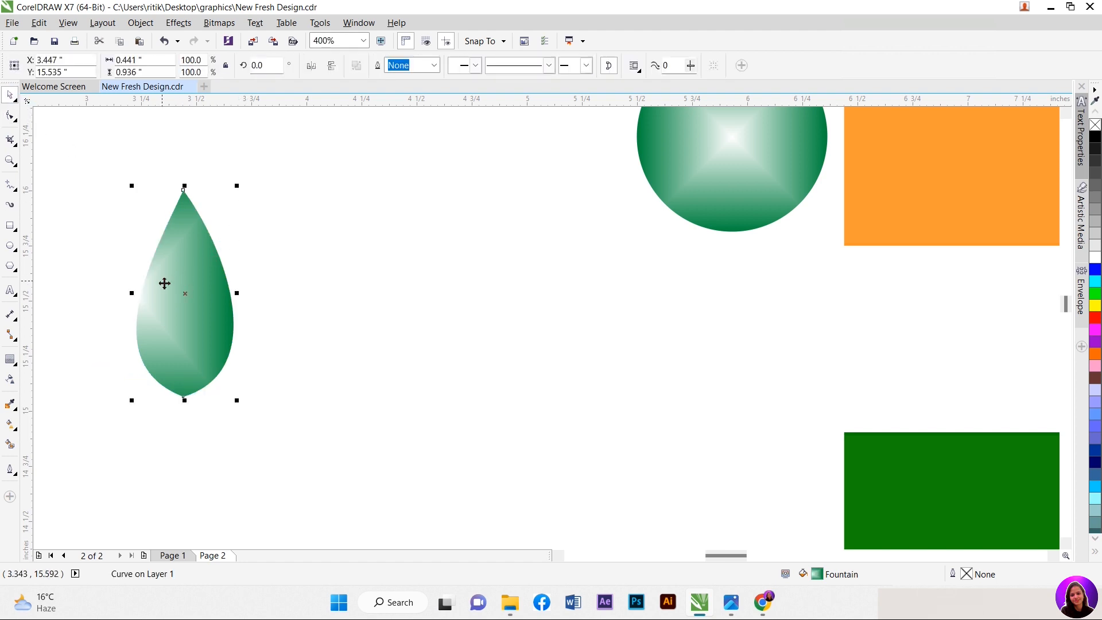
key("F10")
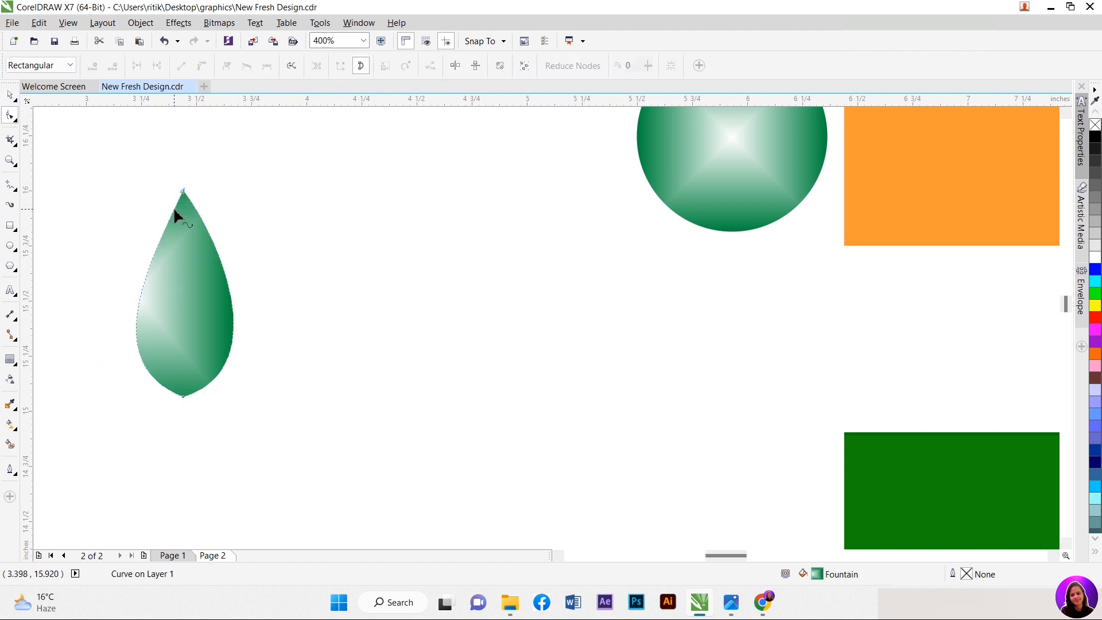
key("space")
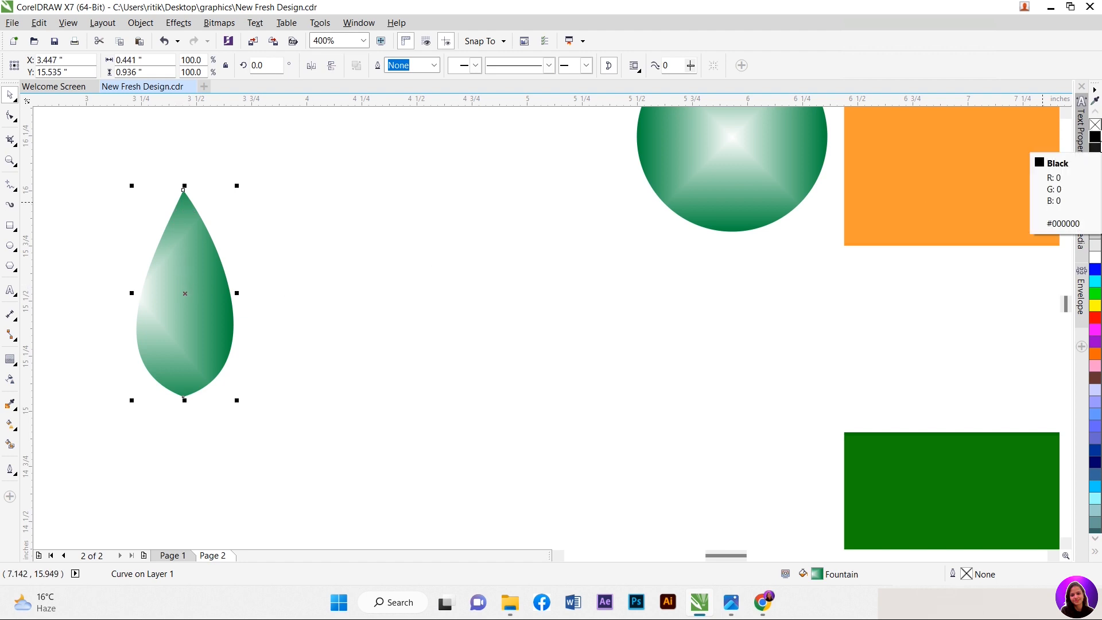
right_click(1099, 145)
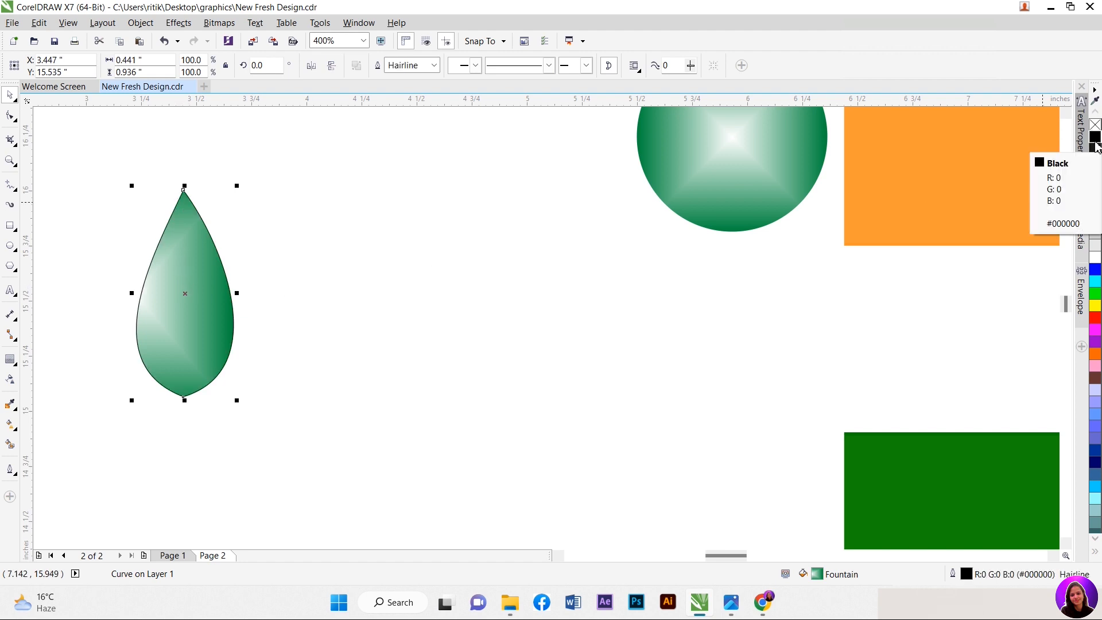
left_click(1096, 125)
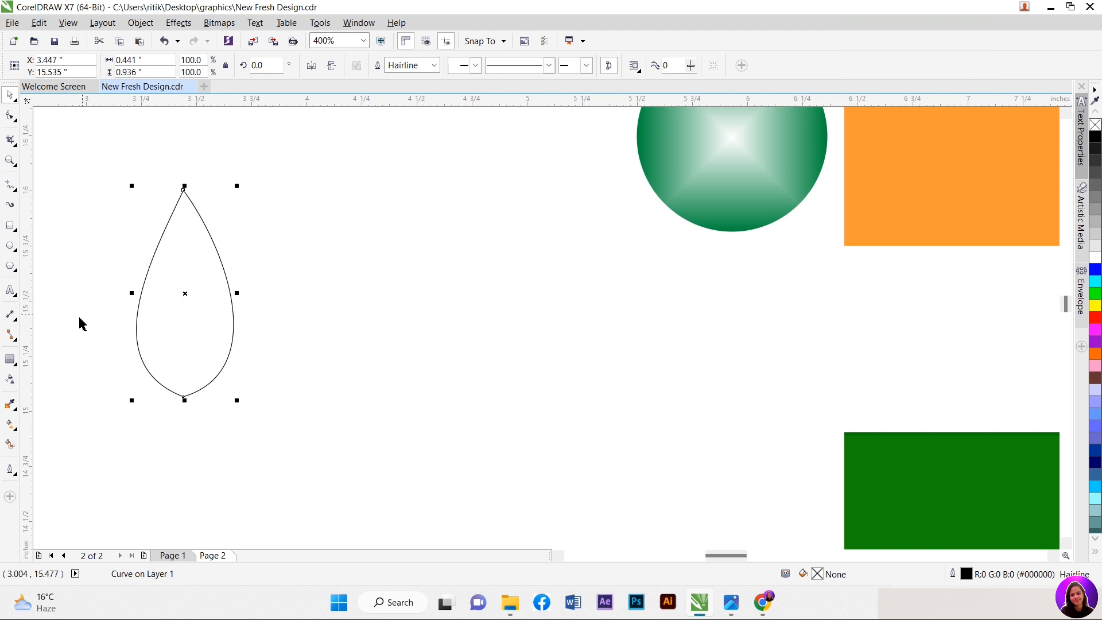
Step: Add the artistic text "Right click for outline fill" in Arial 24 pt beside the teardrop
left_click(10, 290)
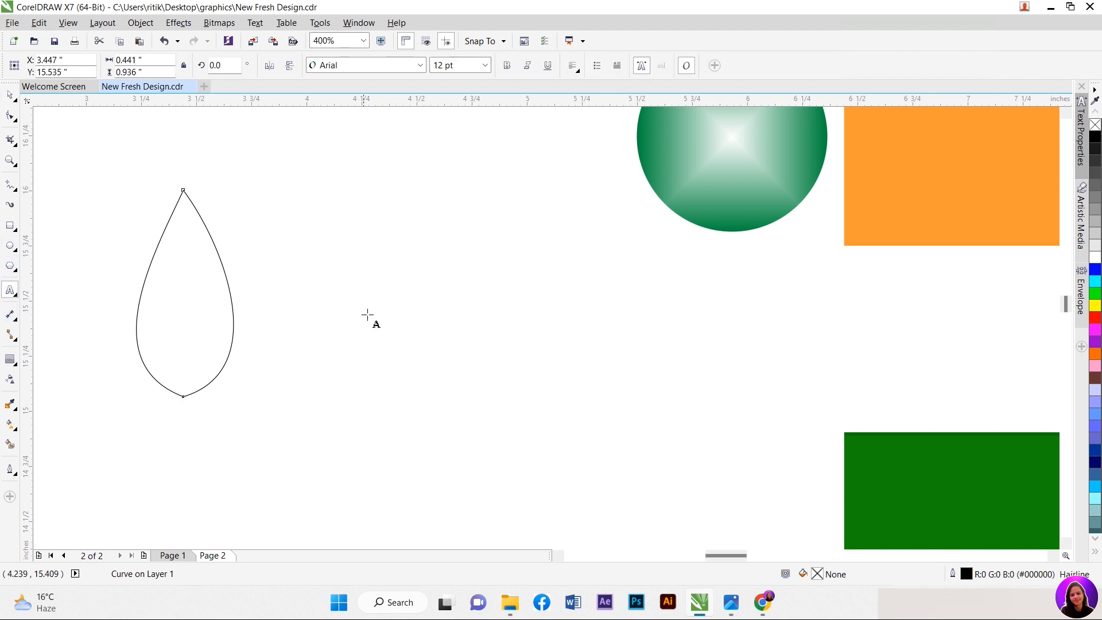
left_click(355, 282)
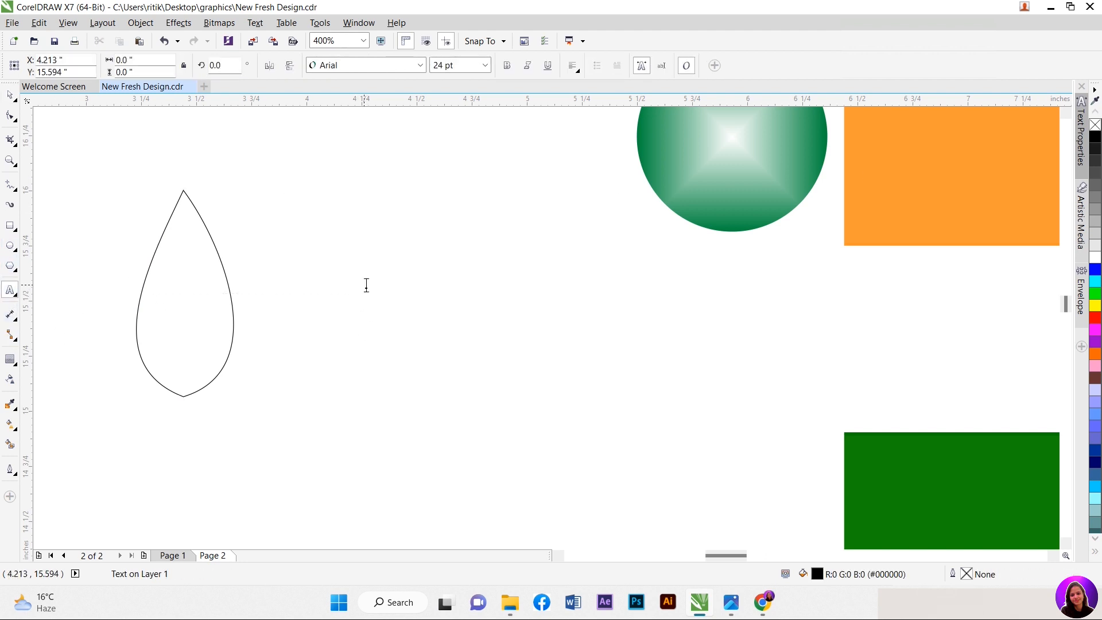
type("Right")
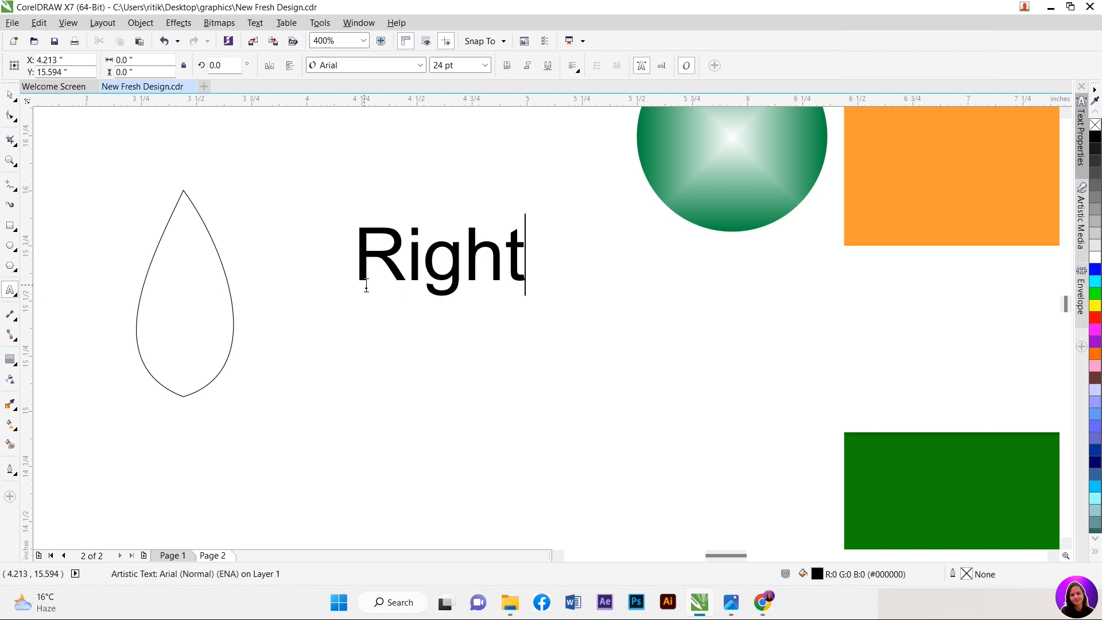
type(" click")
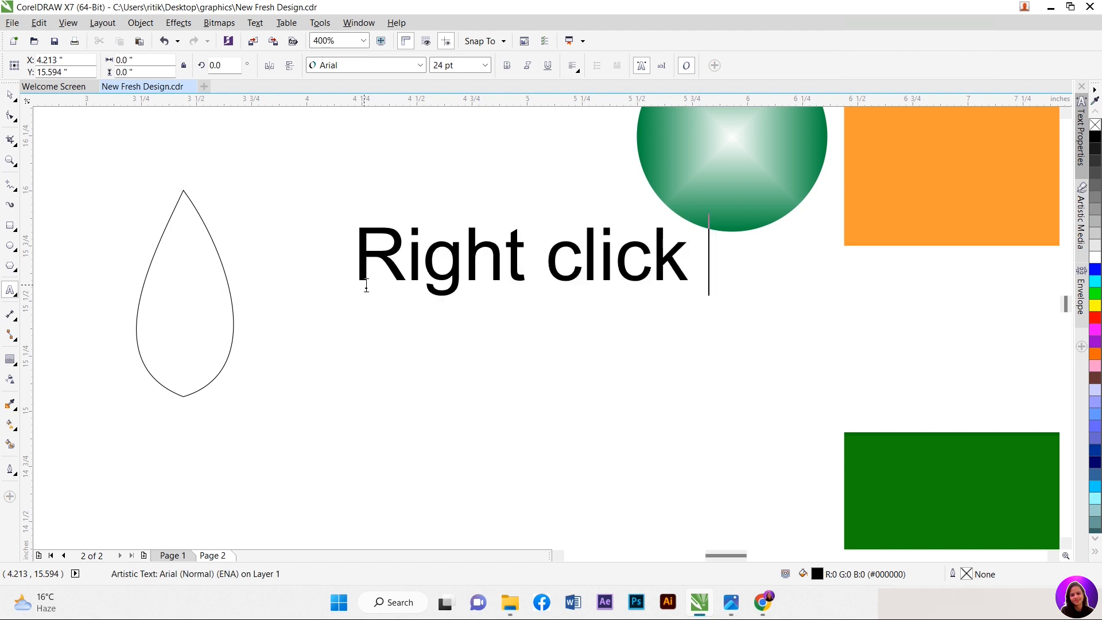
type(" for ")
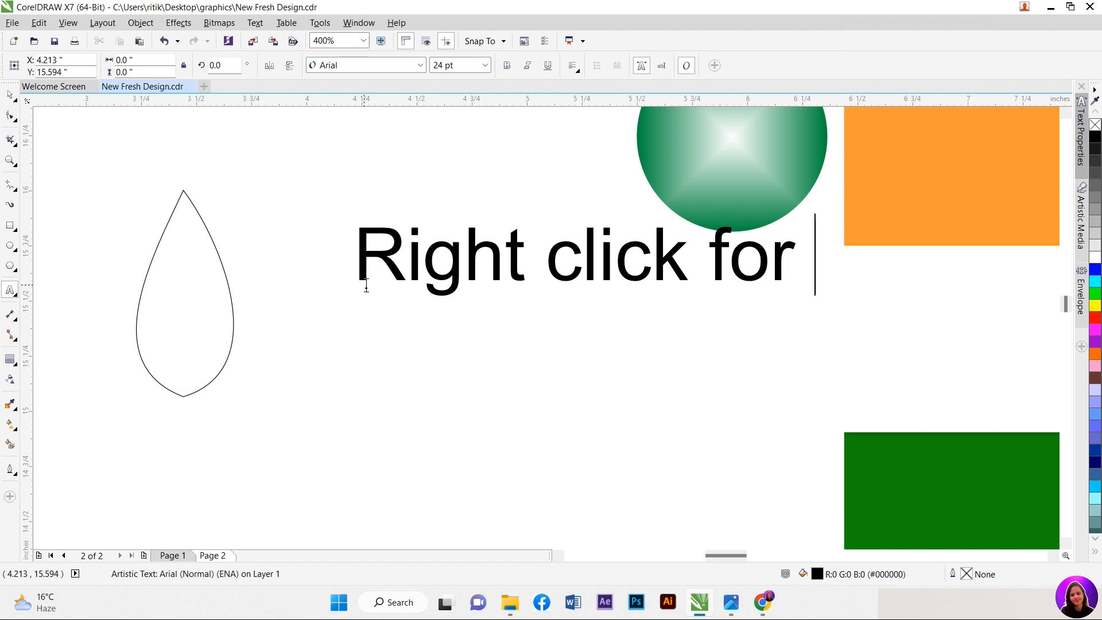
type("outline")
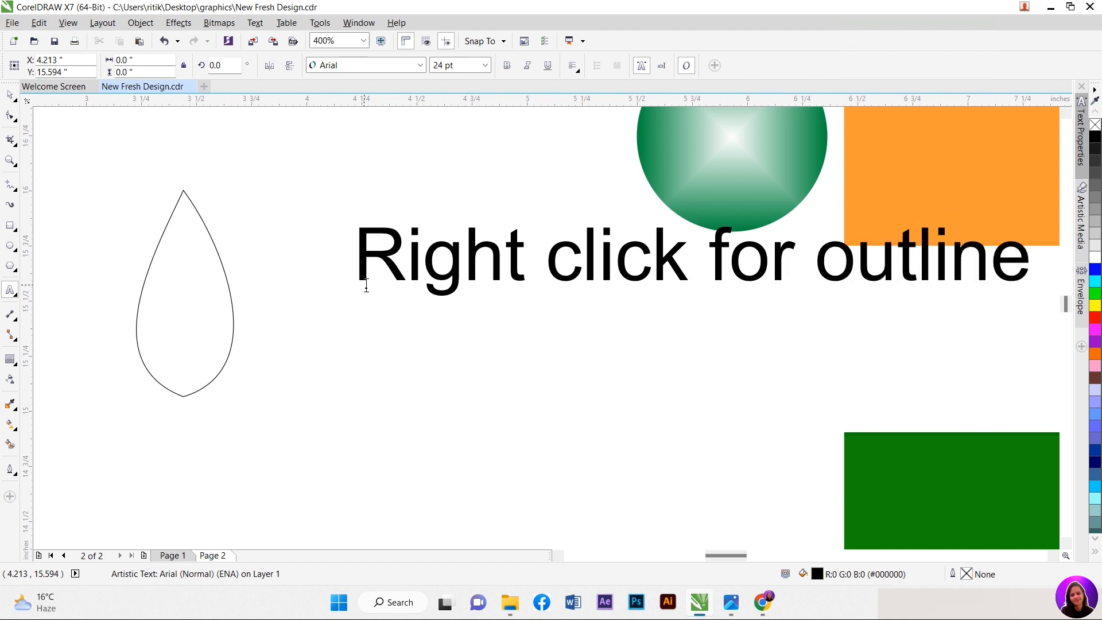
type(" fill")
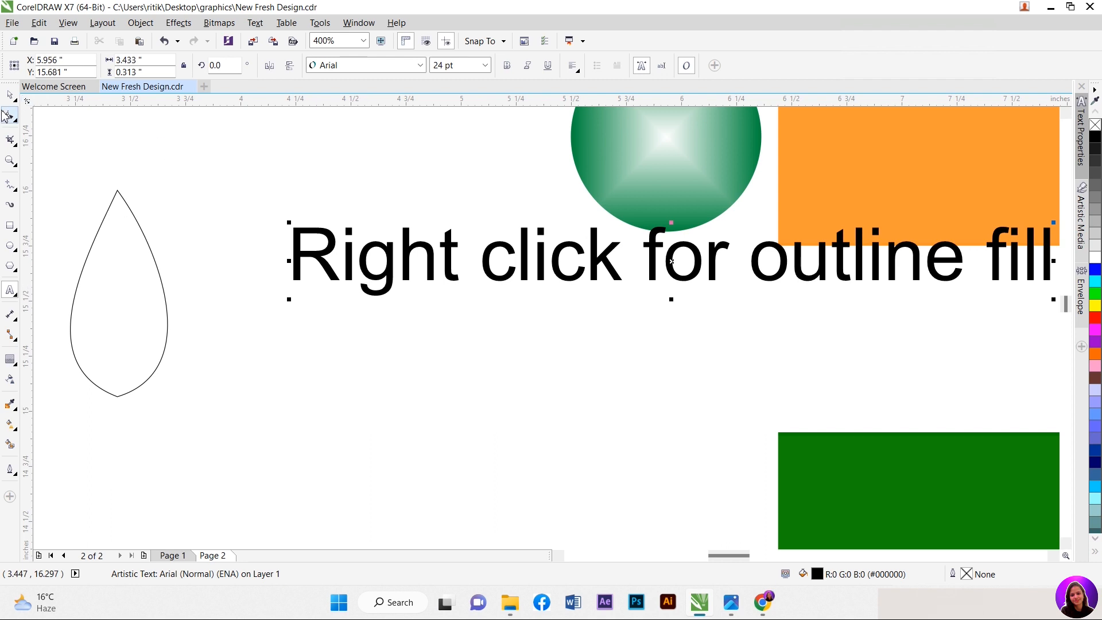
Step: Scale the "Right click for outline fill" text down to about 5 pt
left_click(9, 95)
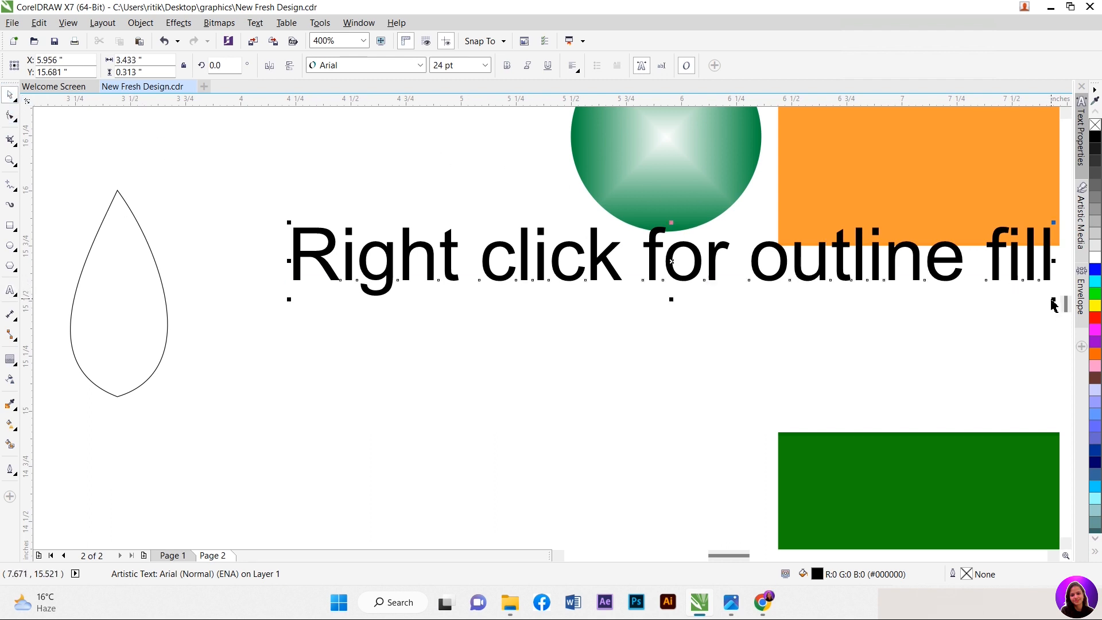
left_click_drag(1057, 303, 405, 197)
scroll(422, 213, "down", 1)
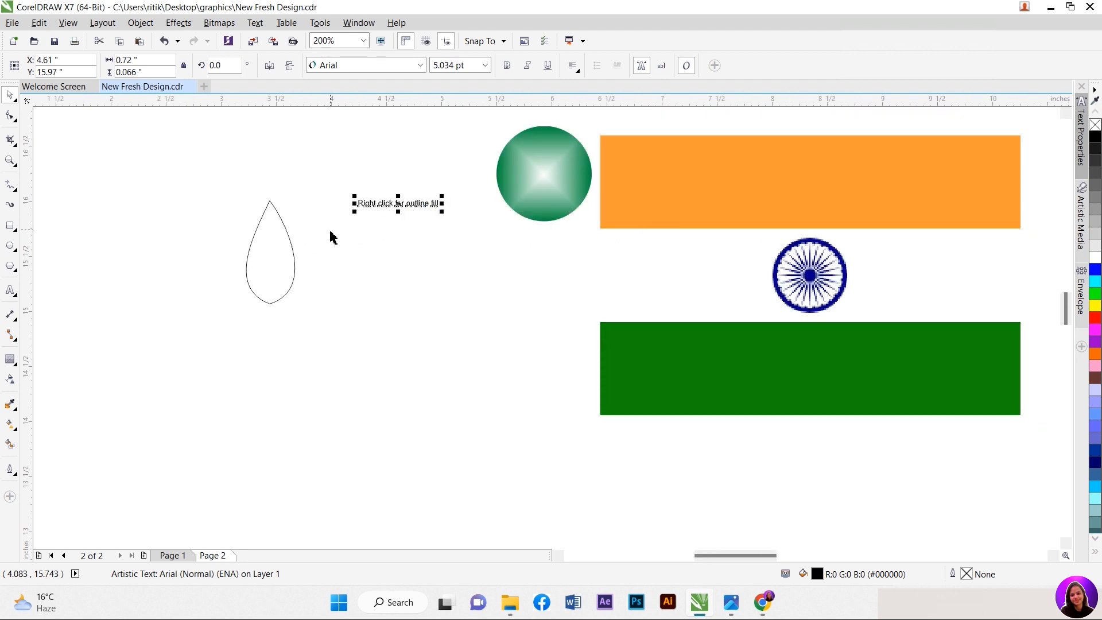
Step: Move the outlined teardrop farther from the text, into the empty area on its left
scroll(330, 231, "up", 2)
scroll(330, 238, "down", 1)
left_click(241, 276)
left_click_drag(225, 297, 159, 282)
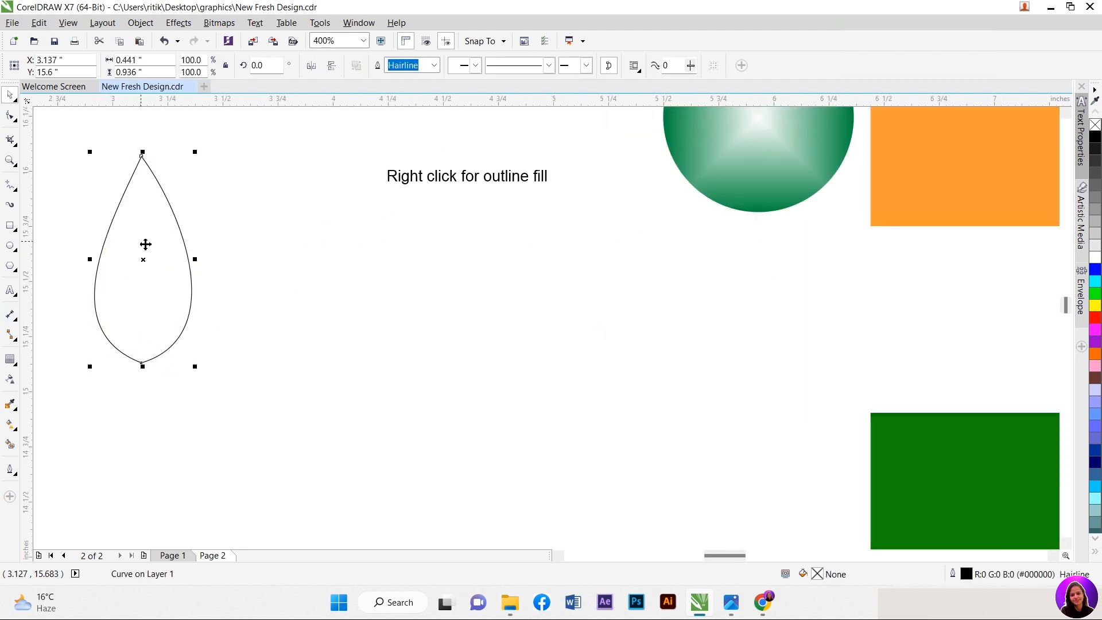
left_click_drag(148, 239, 156, 233)
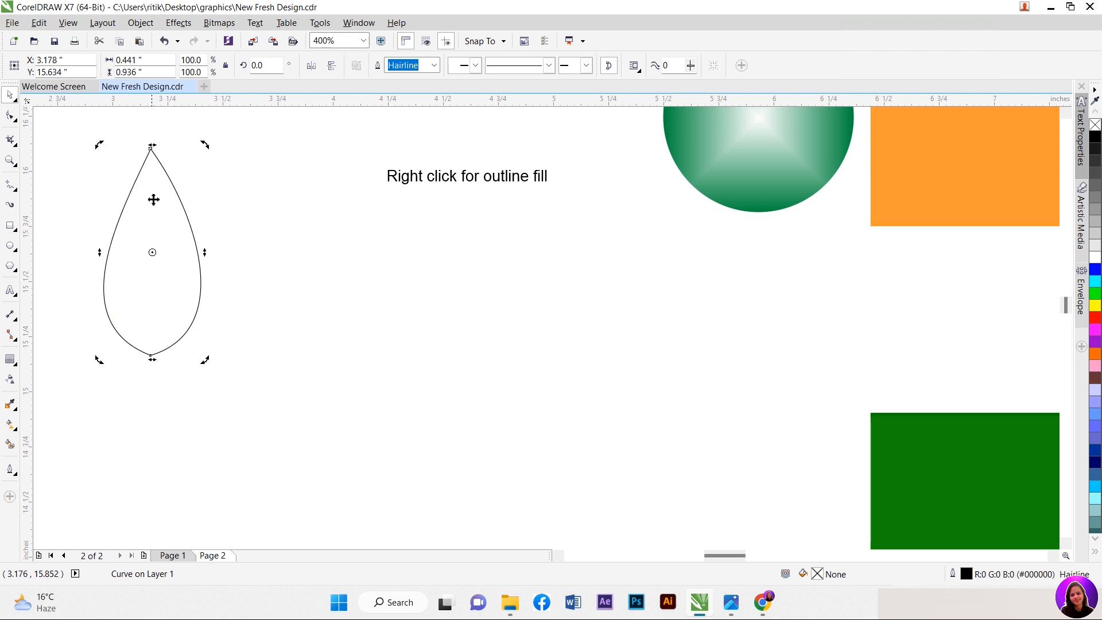
Step: Adjust the upper-left curve handle so the teardrop's left side bulges out to match its right side
left_click(9, 115)
left_click(151, 152)
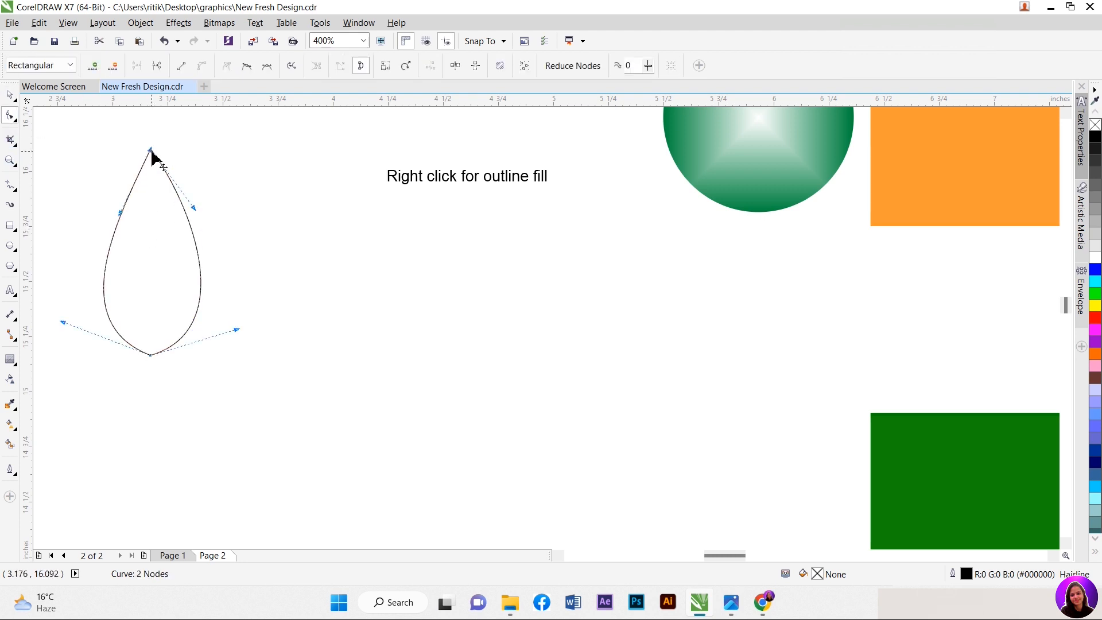
left_click_drag(119, 213, 111, 209)
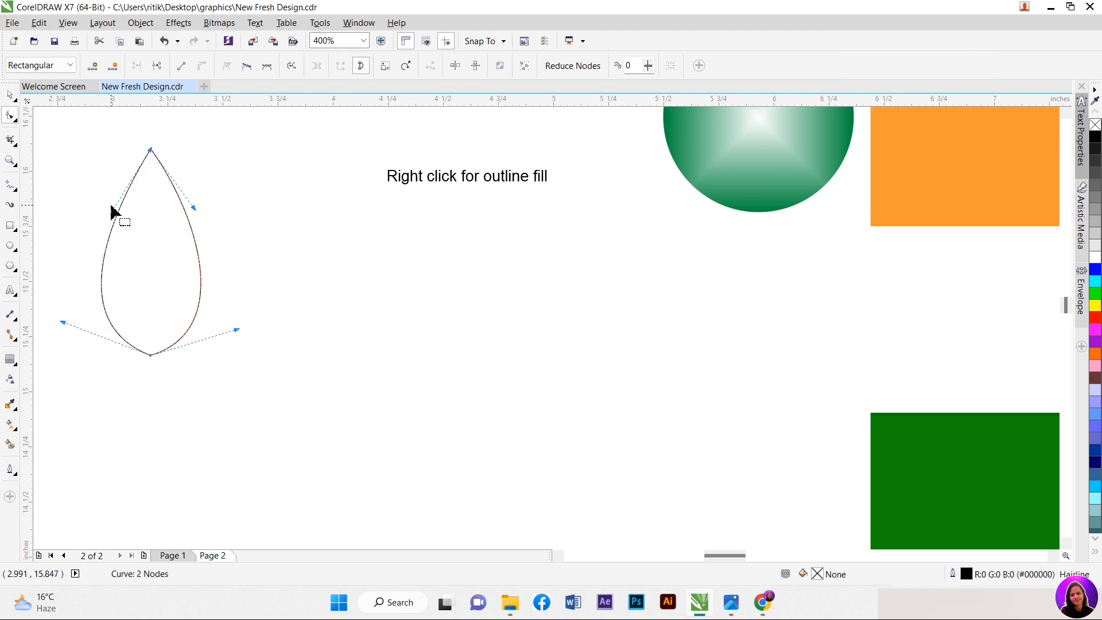
left_click(10, 95)
Step: Add a one-step outside contour around the teardrop with an offset of about 0.045 inch
left_click(10, 360)
left_click_drag(152, 360, 147, 372)
key("space")
Step: Break the contour group apart so the outer and inner teardrops are separate curves
left_click_drag(257, 421, 84, 120)
right_click(133, 184)
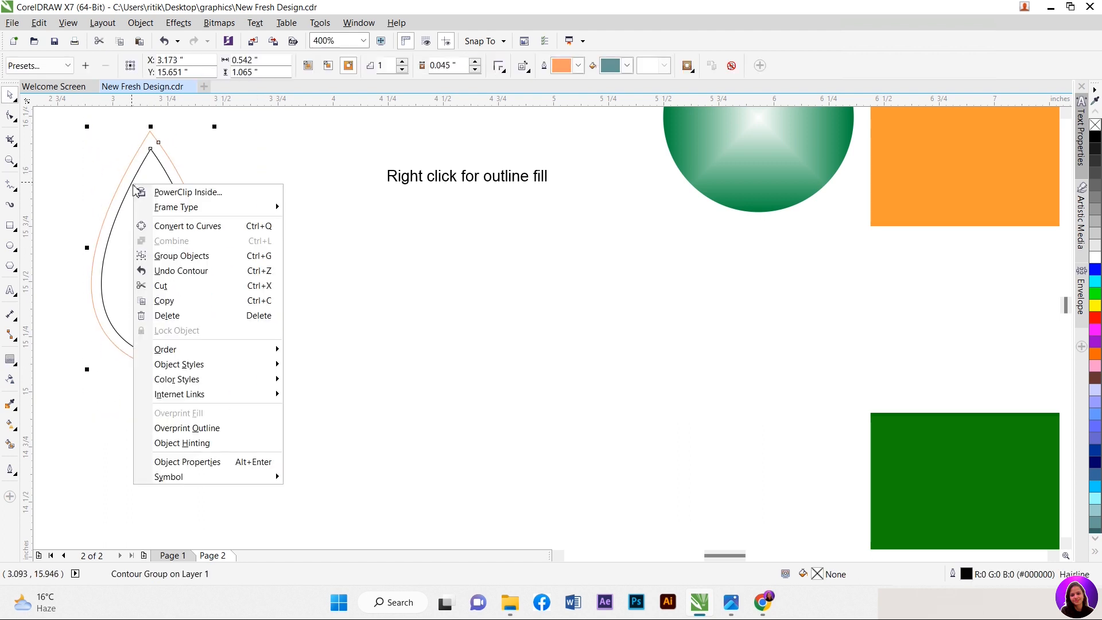
left_click(300, 253)
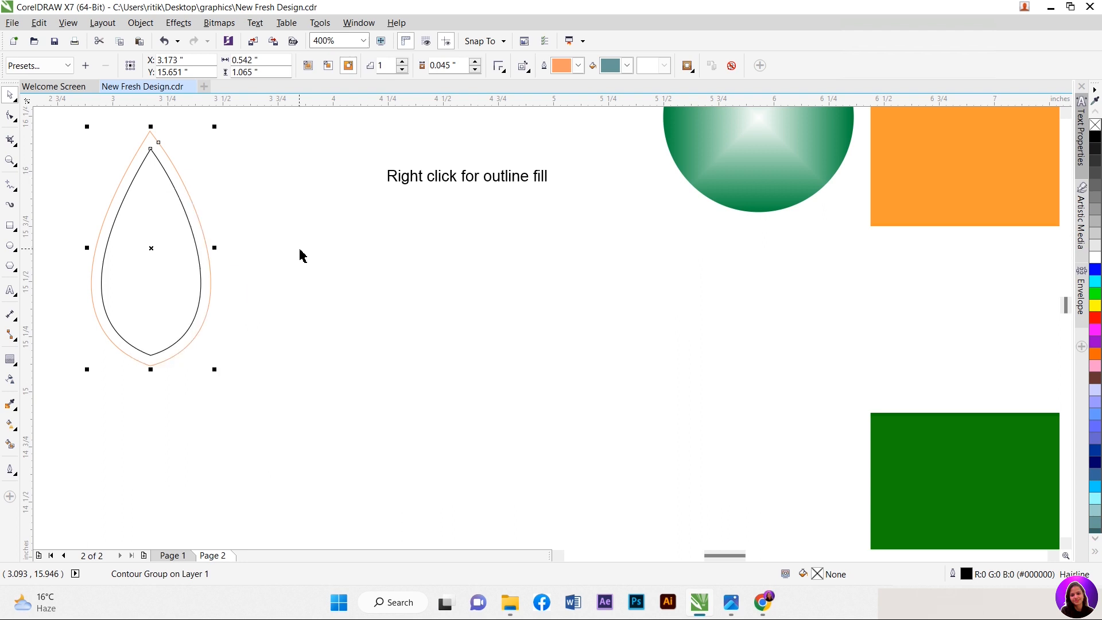
right_click(154, 249)
left_click(213, 272)
left_click(256, 256)
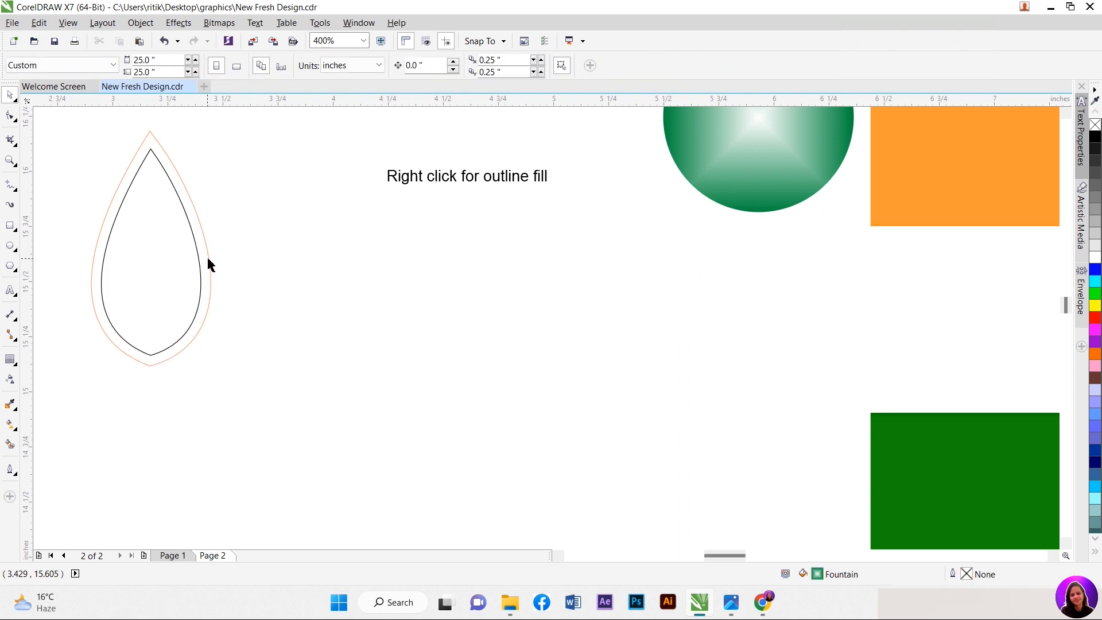
Step: Fill the outer teardrop with white and change its outline to light grey
left_click(209, 265)
left_click(1097, 259)
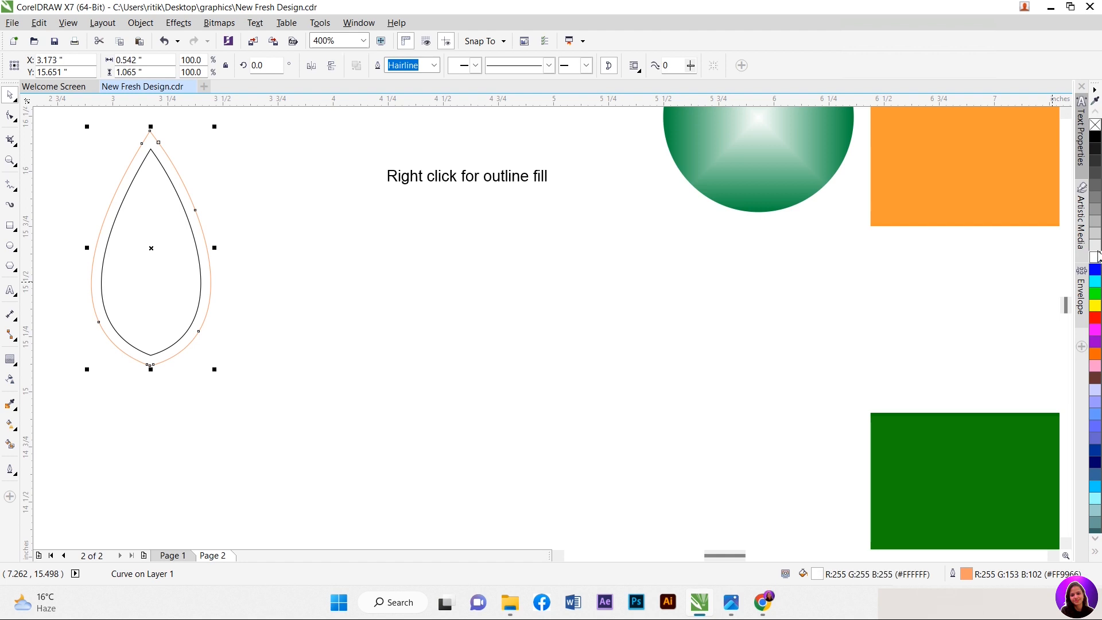
right_click(1097, 252)
left_click(382, 298)
Step: Apply a vertical linear fountain fill to the inner teardrop, running from its bottom tip to its top tip
left_click(201, 296)
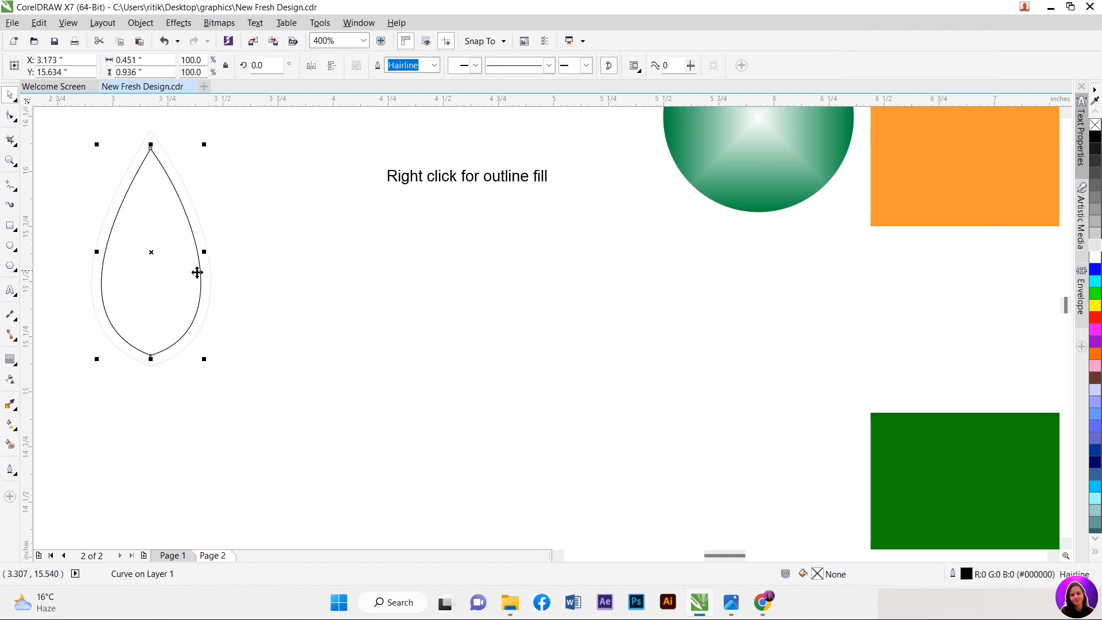
left_click(10, 426)
left_click_drag(151, 356, 150, 155)
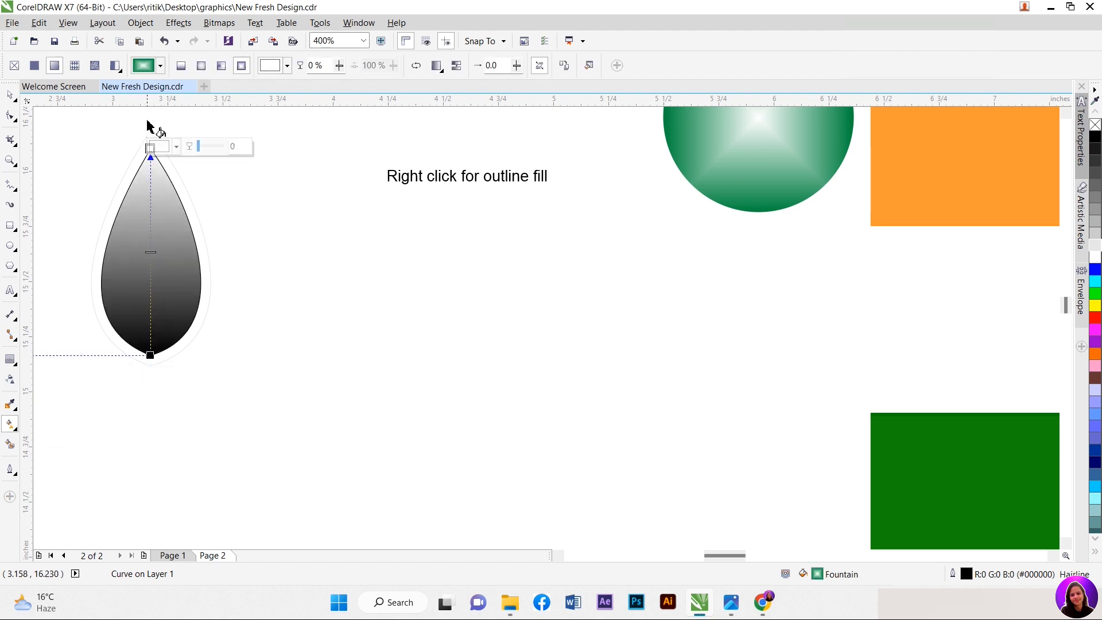
Step: Colour the inner teardrop's gradient orange at the top end and white at the bottom end
left_click(177, 147)
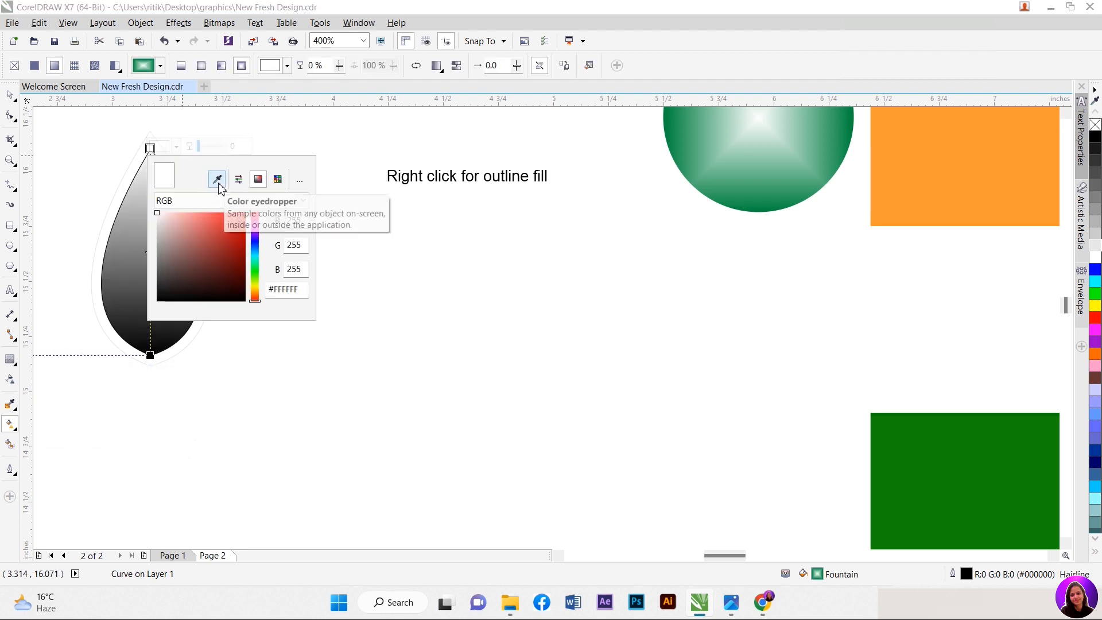
left_click(219, 179)
left_click(1096, 354)
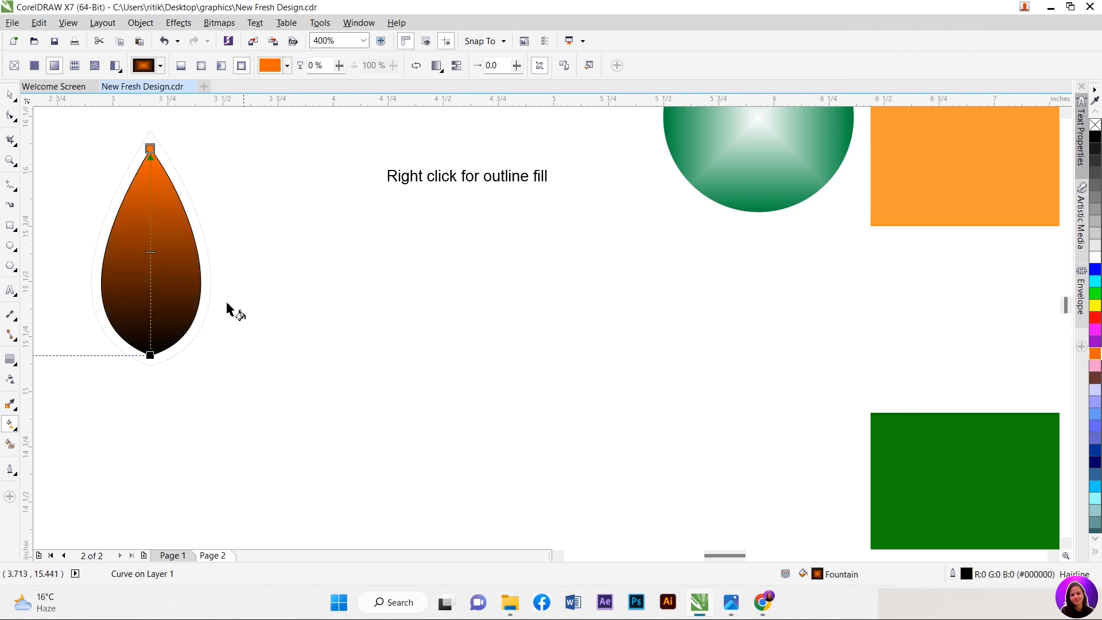
left_click(150, 354)
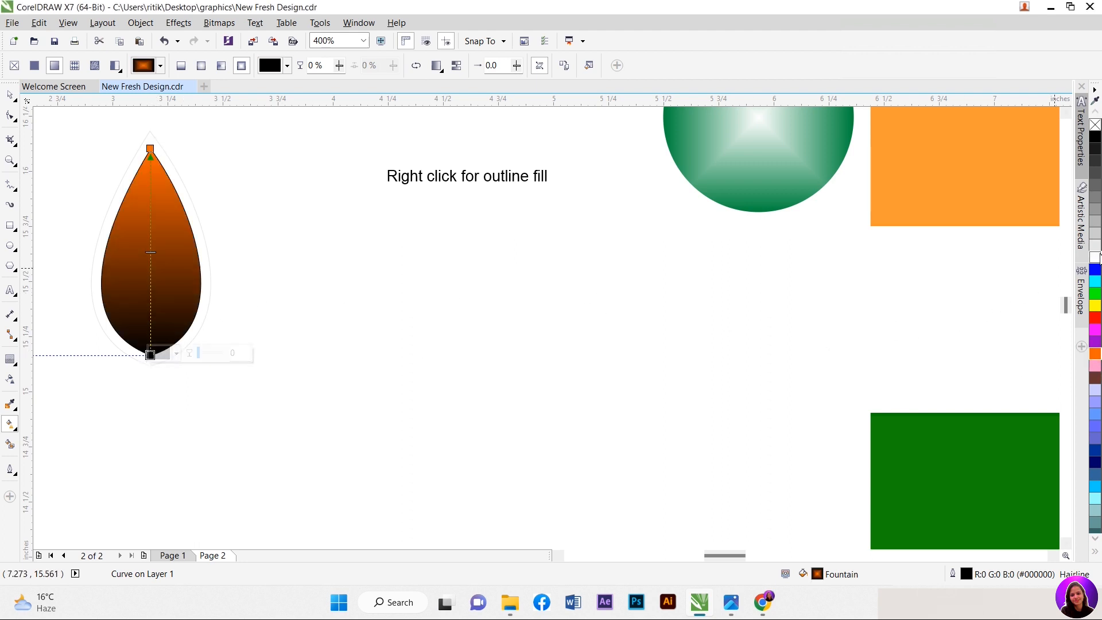
left_click(1096, 257)
Step: Remove the inner teardrop's outline and shift the gradient midpoint down toward the white end
right_click(1096, 124)
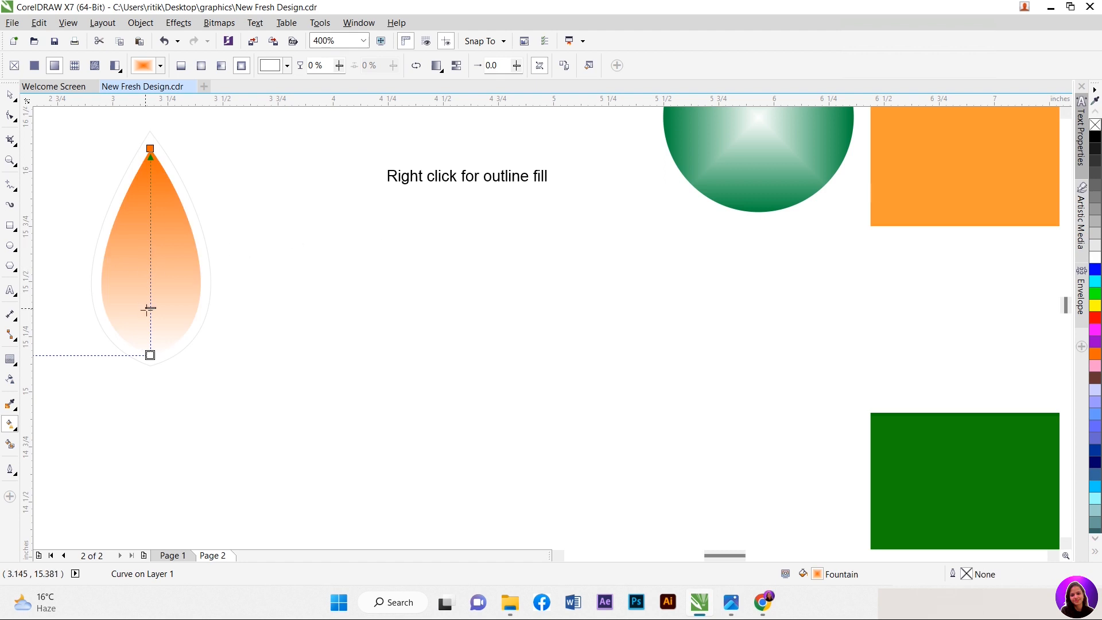
left_click_drag(146, 309, 148, 309)
key("space")
left_click(284, 265)
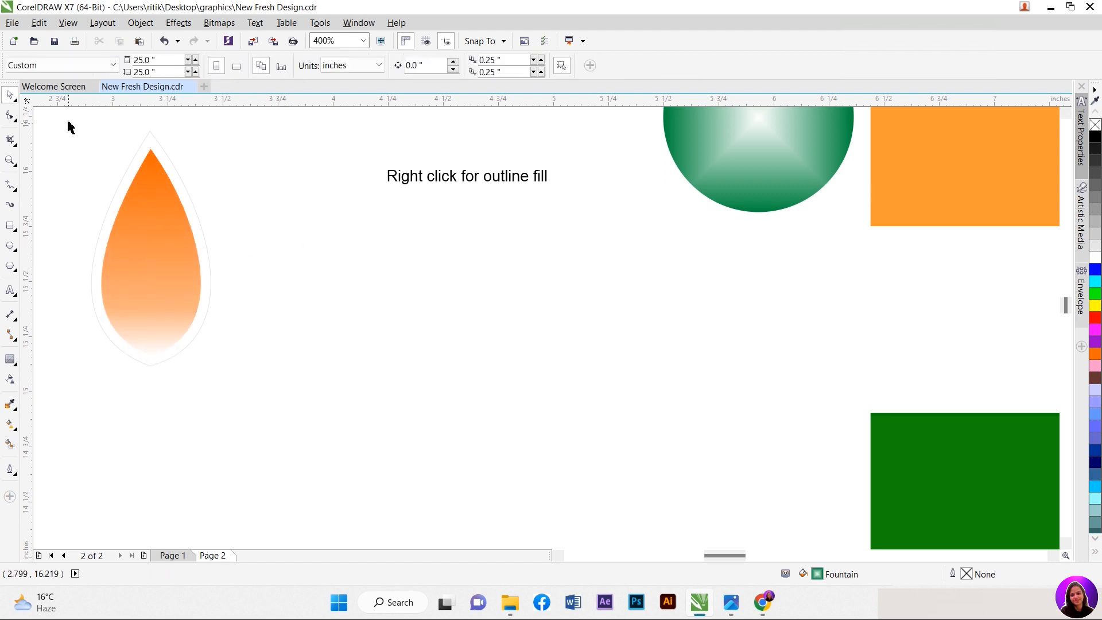
Step: Centre the green gradient circle directly below the teardrop's bottom tip and shrink it to about 0.11 inch in diameter
left_click_drag(685, 166, 89, 503)
scroll(164, 370, "down", 1)
scroll(167, 452, "up", 1)
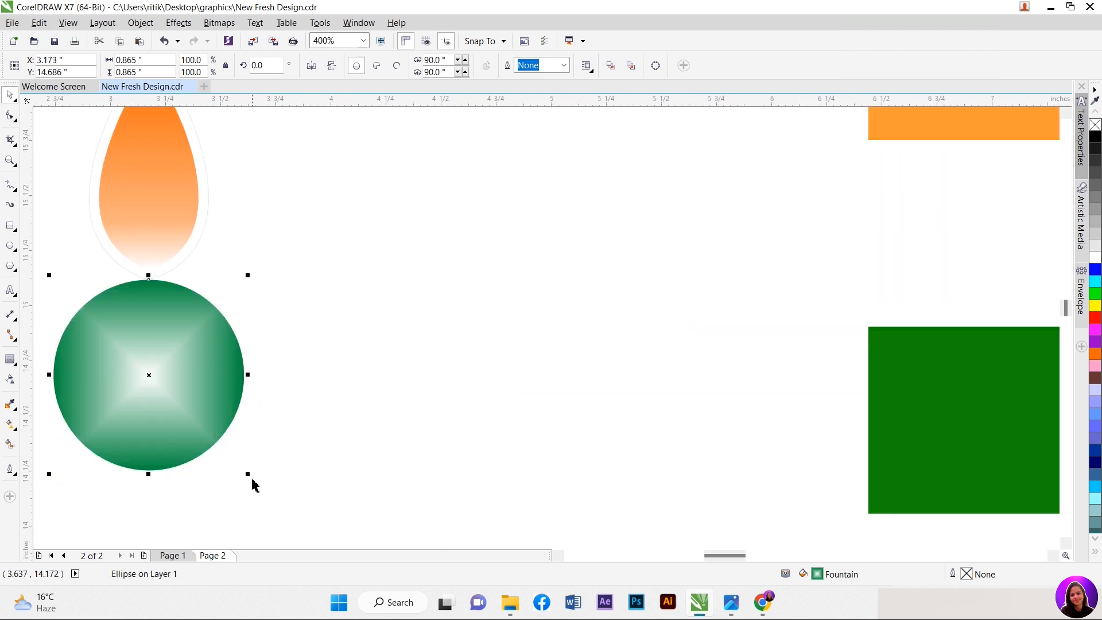
left_click_drag(250, 478, 151, 294)
scroll(151, 294, "down", 1)
scroll(116, 364, "up", 1)
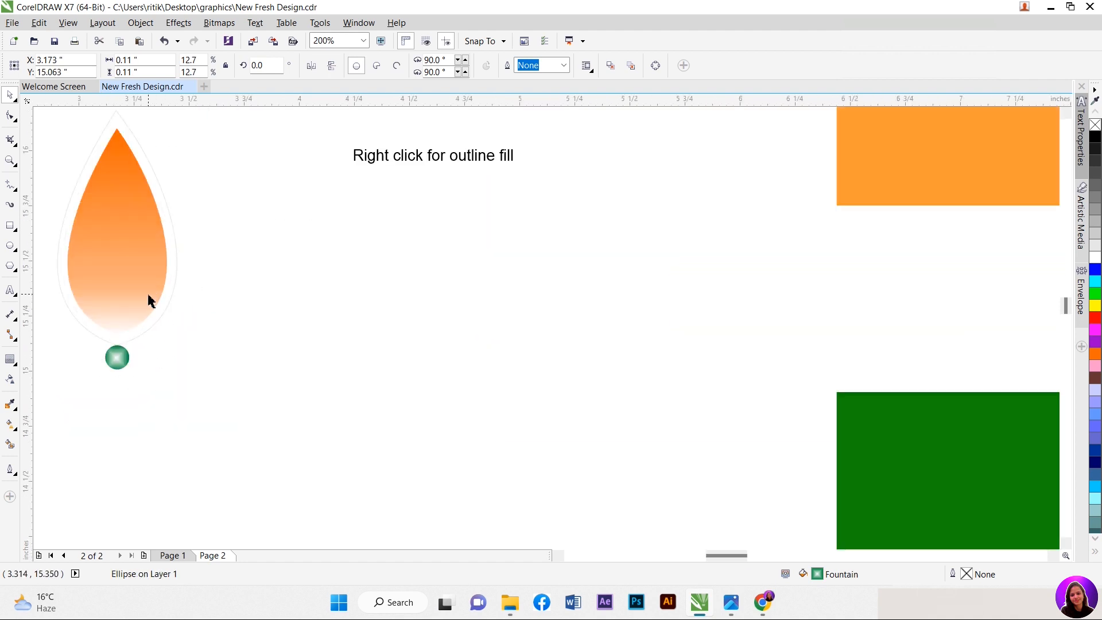
Step: Group the inner and outer teardrops and move their rotation centre down onto the green circle
left_click(154, 185)
left_click(115, 114, "shift")
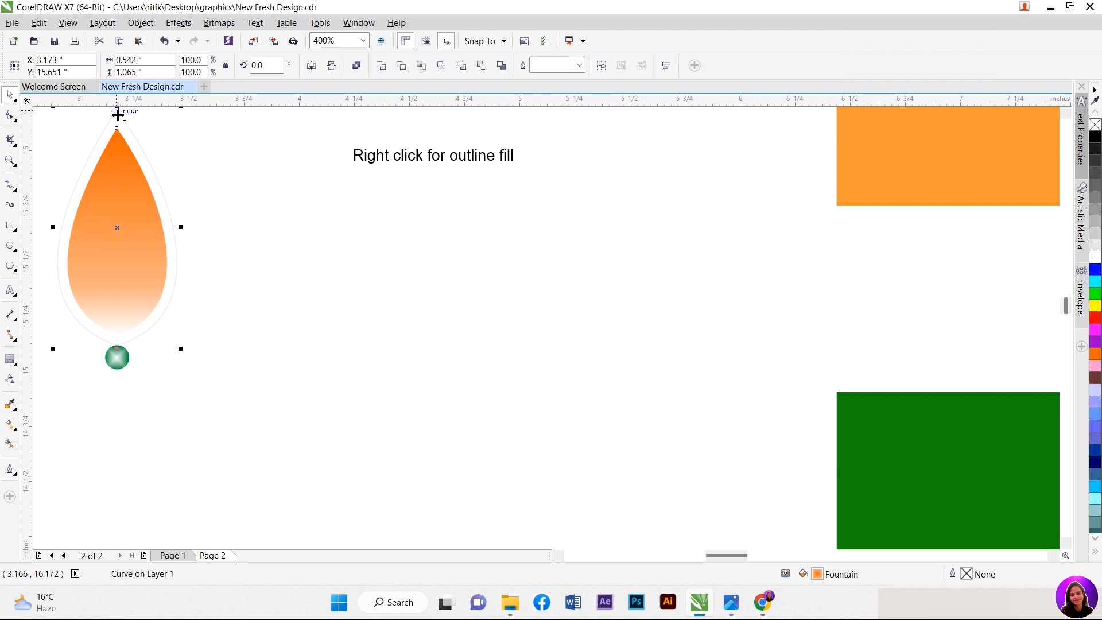
scroll(189, 256, "down", 1)
scroll(170, 254, "up", 1)
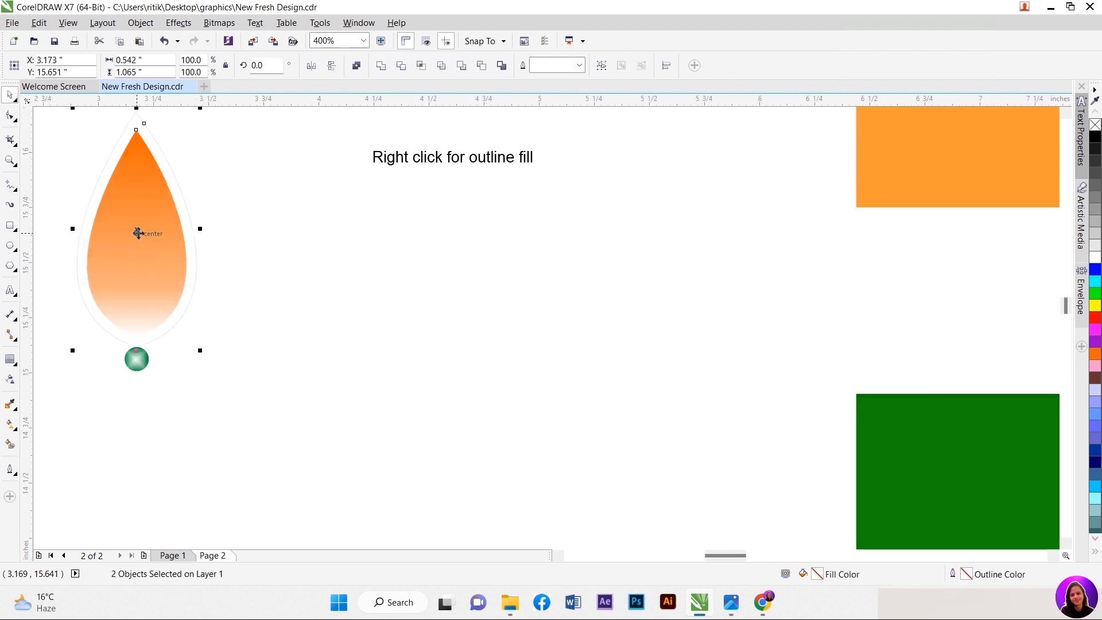
left_click(139, 234)
scroll(143, 374, "down", 1)
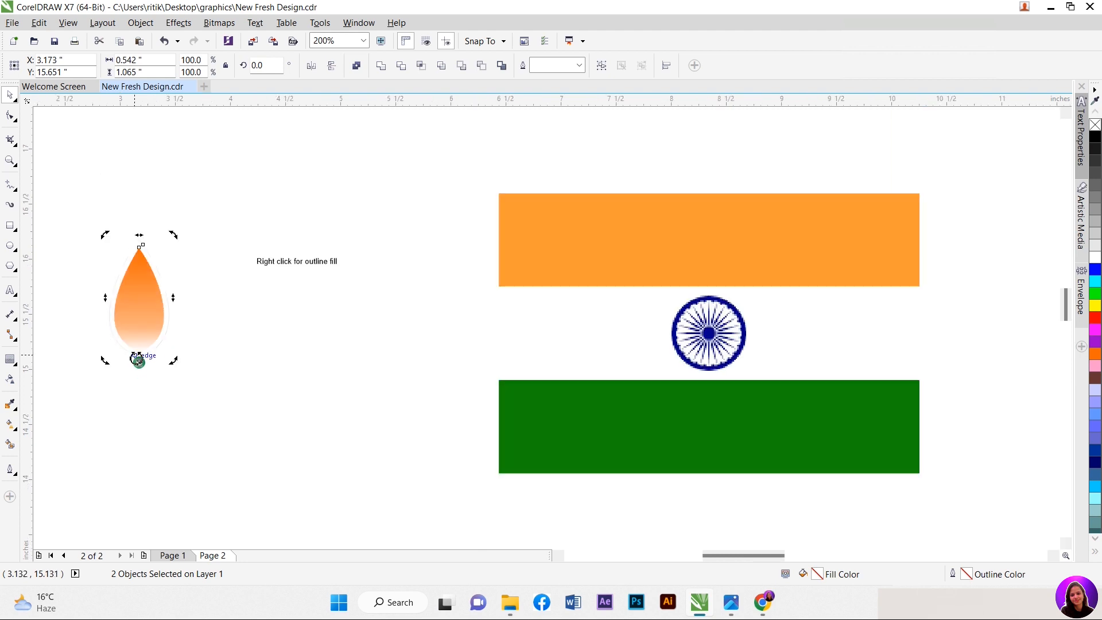
scroll(137, 362, "up", 1)
Step: Rotate a copy of the teardrop group about 39 degrees clockwise around the green circle and repeat it to complete a nine-petal flower
left_click_drag(210, 120, 389, 238)
key("ctrl+r")
key("ctrl+r")
key("ctrl+r")
key("ctrl+r")
key("ctrl+r")
key("ctrl+r")
key("ctrl+r")
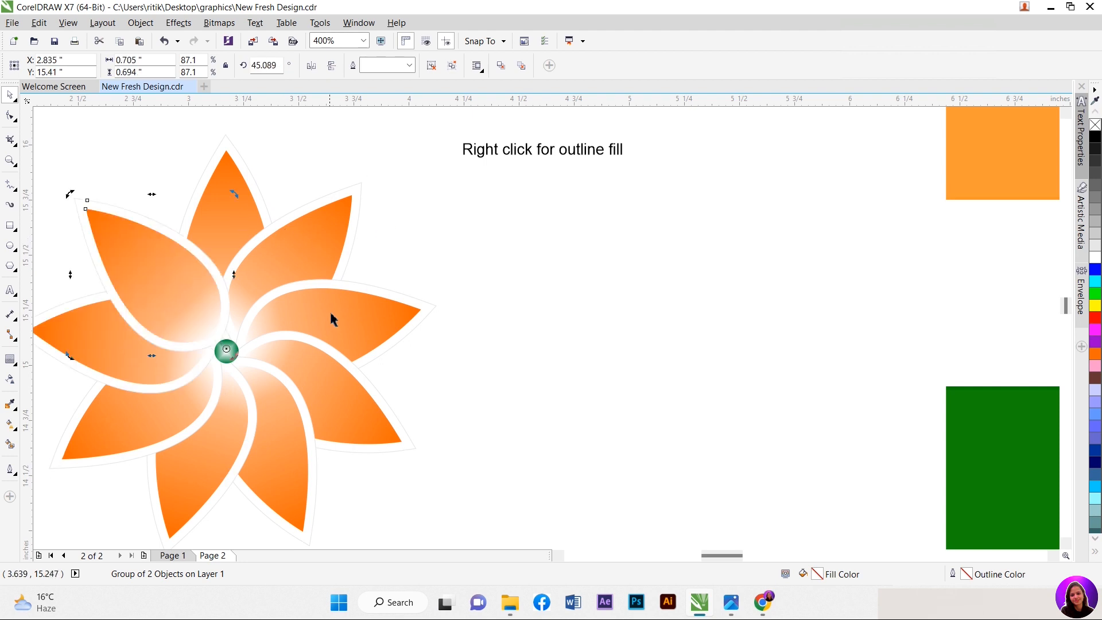
Step: Bring the flower's top petal and its upper-right neighbour to the front of the stacking order
scroll(173, 276, "down", 1)
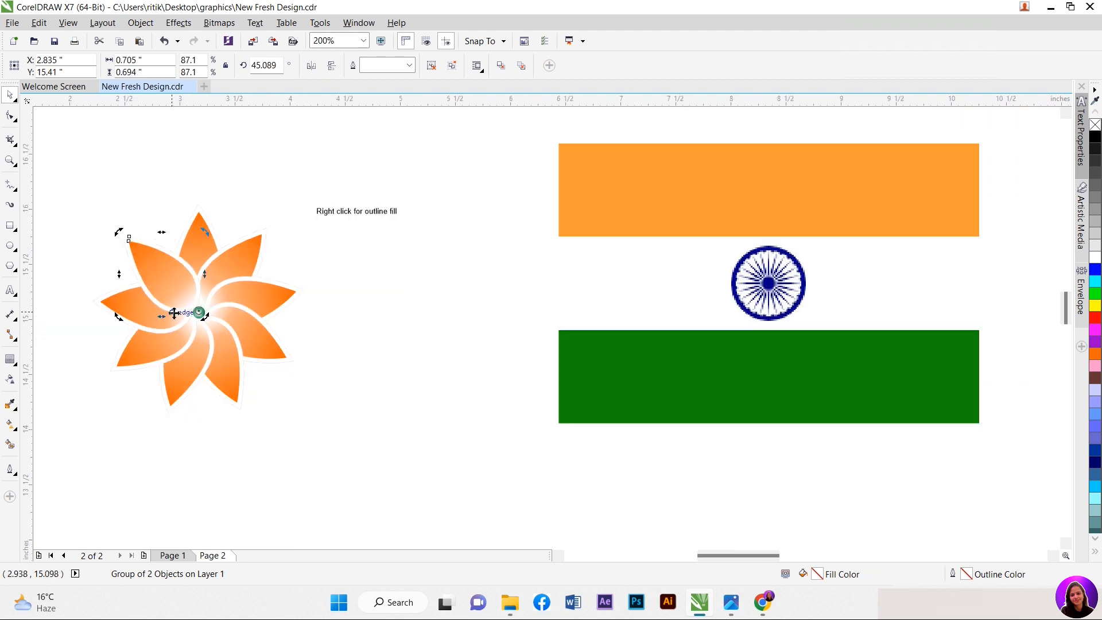
scroll(173, 313, "up", 1)
left_click(478, 331)
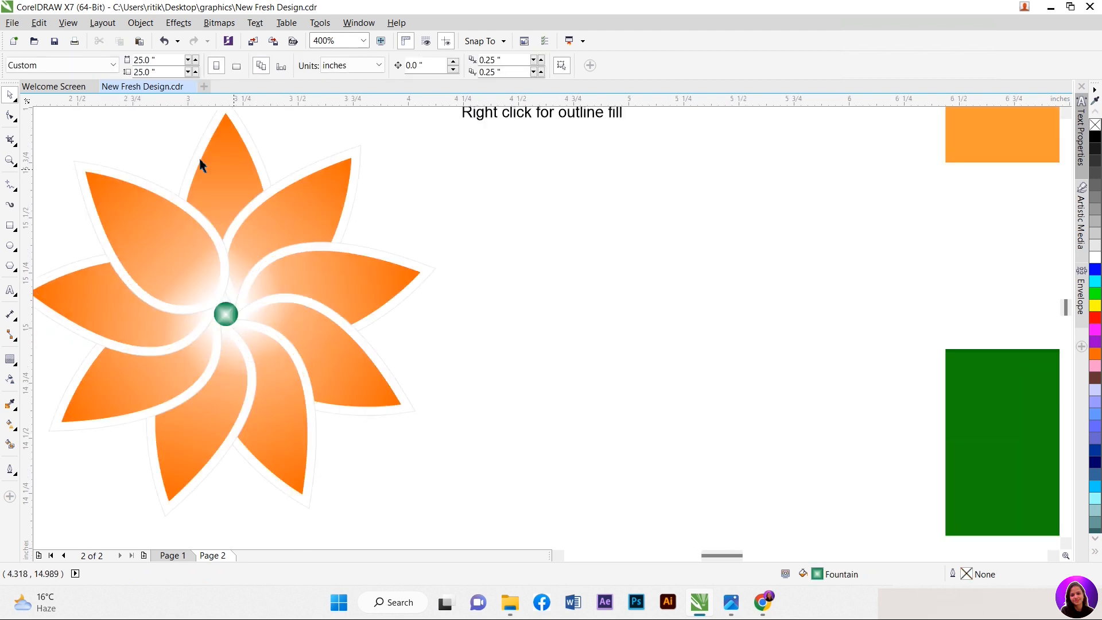
left_click(216, 184)
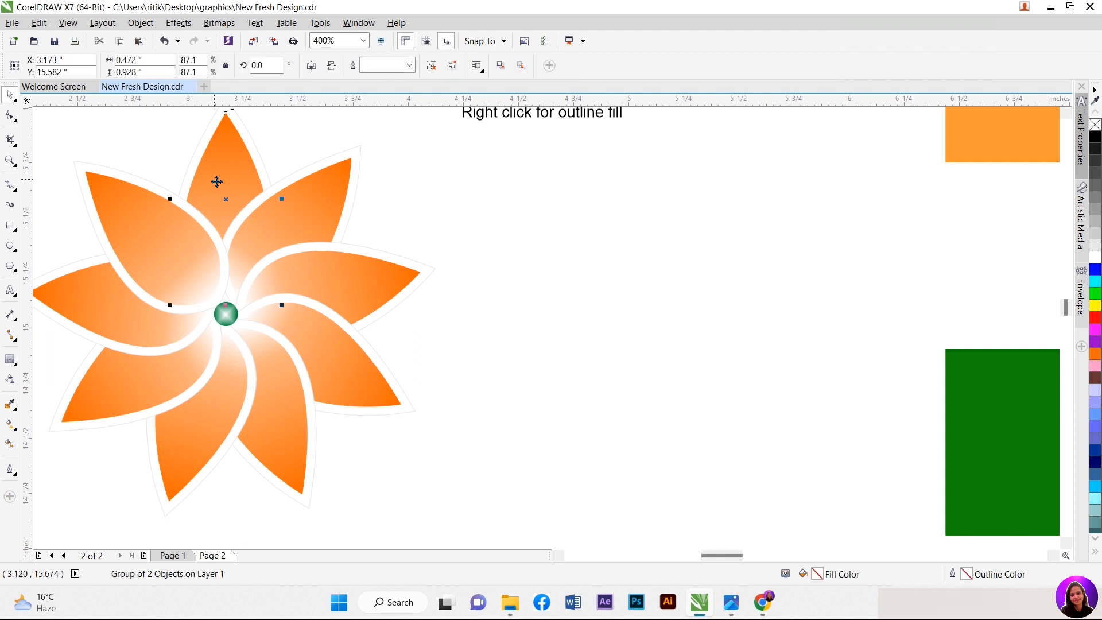
left_click(298, 203)
right_click(298, 201)
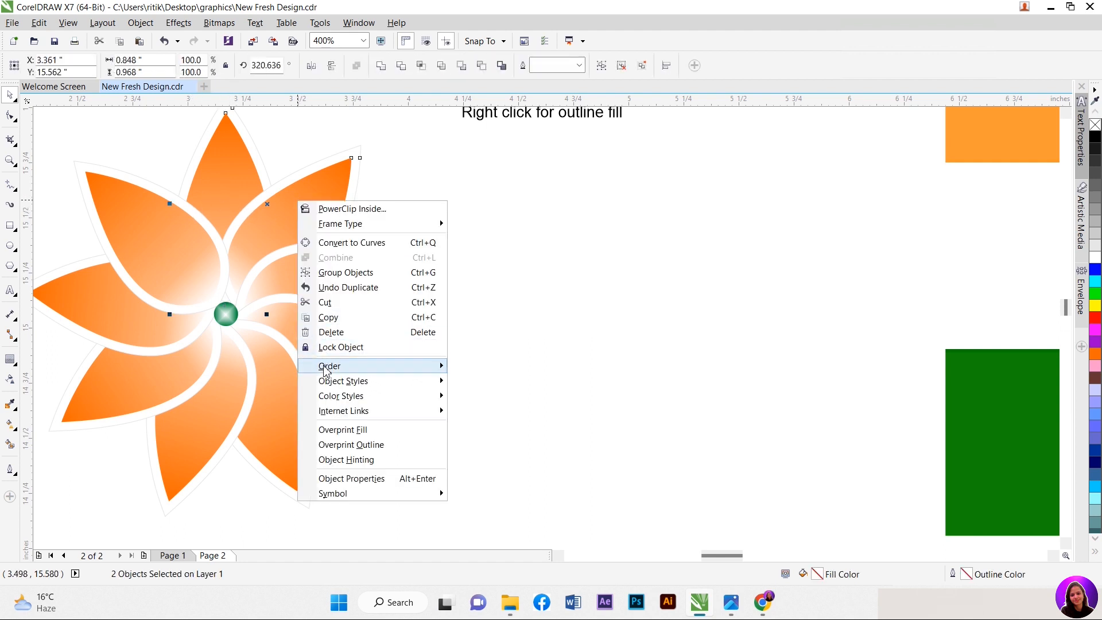
mouse_move(444, 371)
left_click(498, 368)
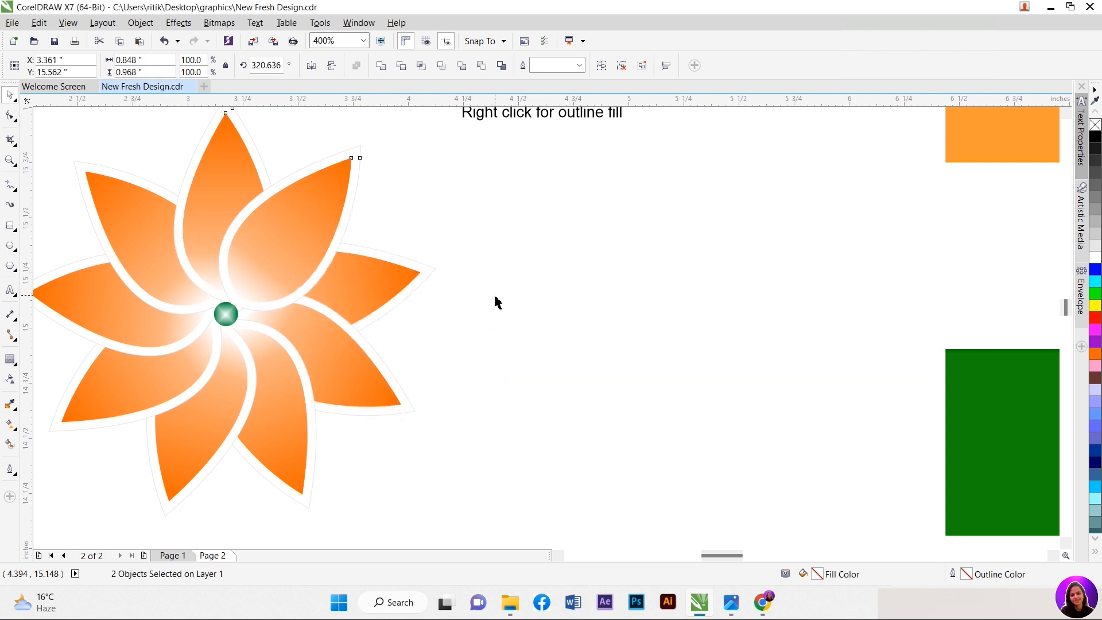
Step: Trim the top petal with the overlapping upper-right petal
left_click(494, 301)
left_click(224, 196)
left_click(320, 208)
left_click(202, 165, "shift")
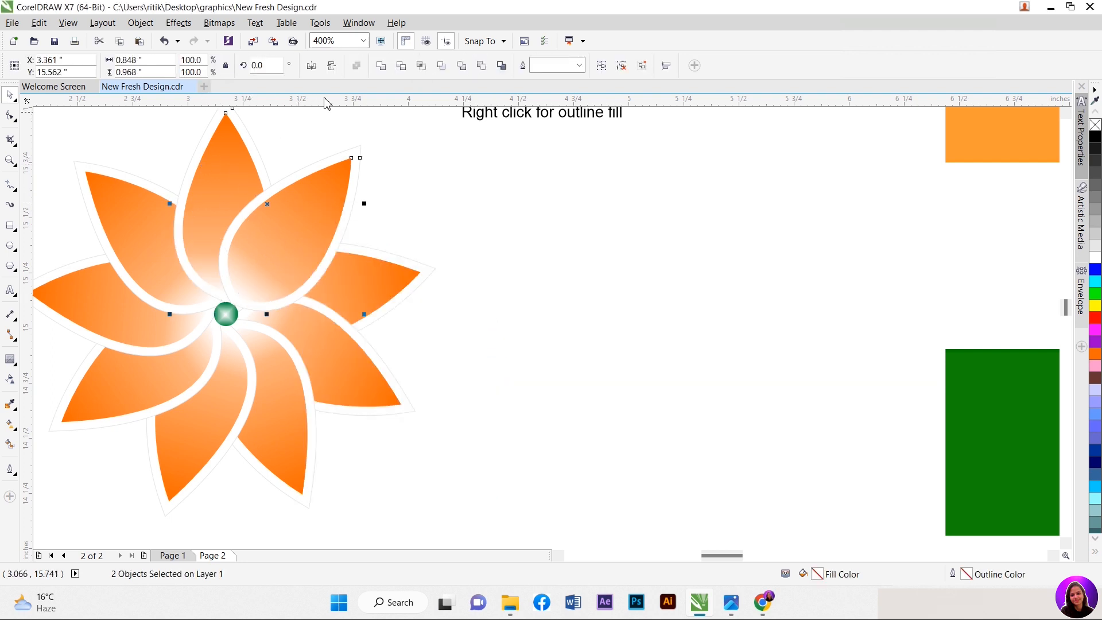
left_click(405, 66)
left_click(452, 197)
Step: Move the trimmed petal and the green circle clear of the flower and delete the remaining petals
left_click_drag(214, 180, 574, 223)
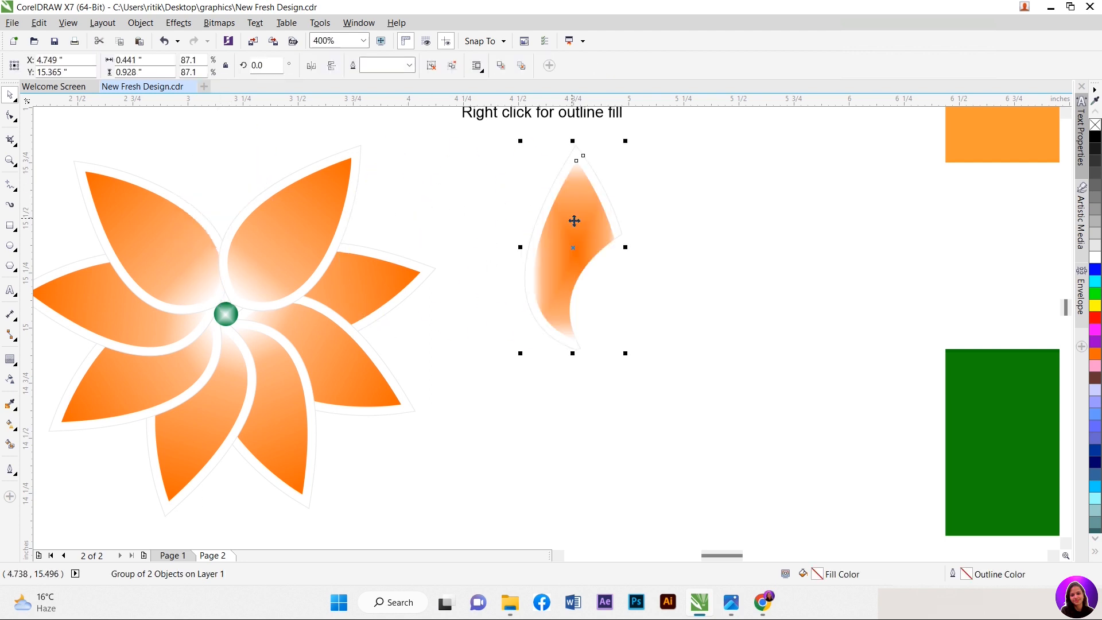
scroll(274, 299, "down", 1)
left_click_drag(250, 293, 394, 351)
left_click_drag(129, 198, 369, 436)
key("Delete")
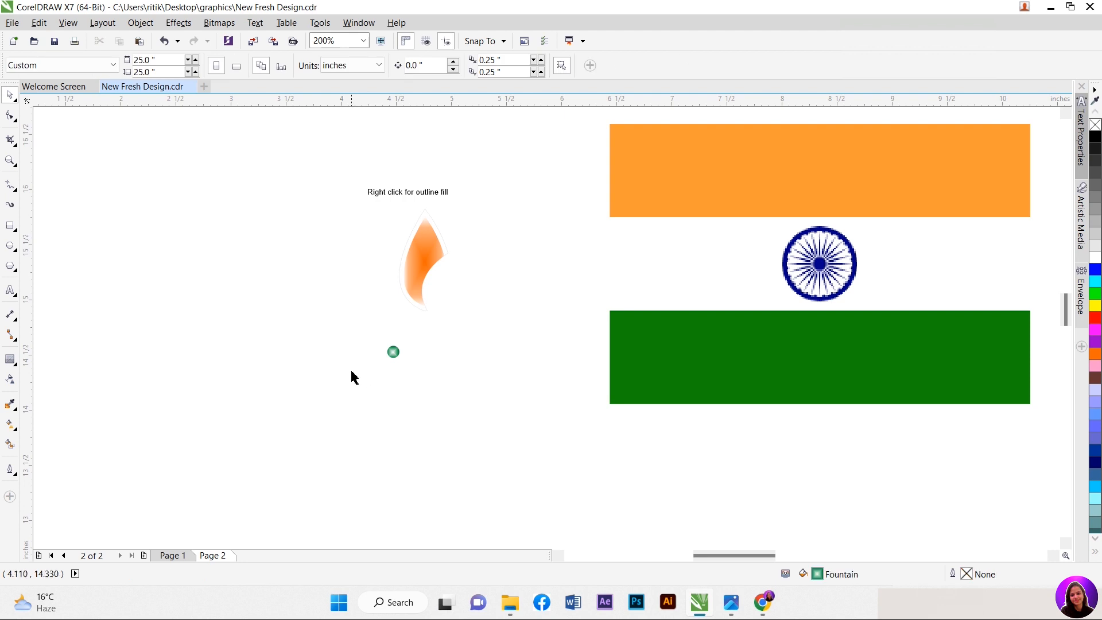
Step: Move the trimmed petal and green circle to the empty area farther from the flag and align their centres on one vertical line
left_click_drag(391, 356, 229, 322)
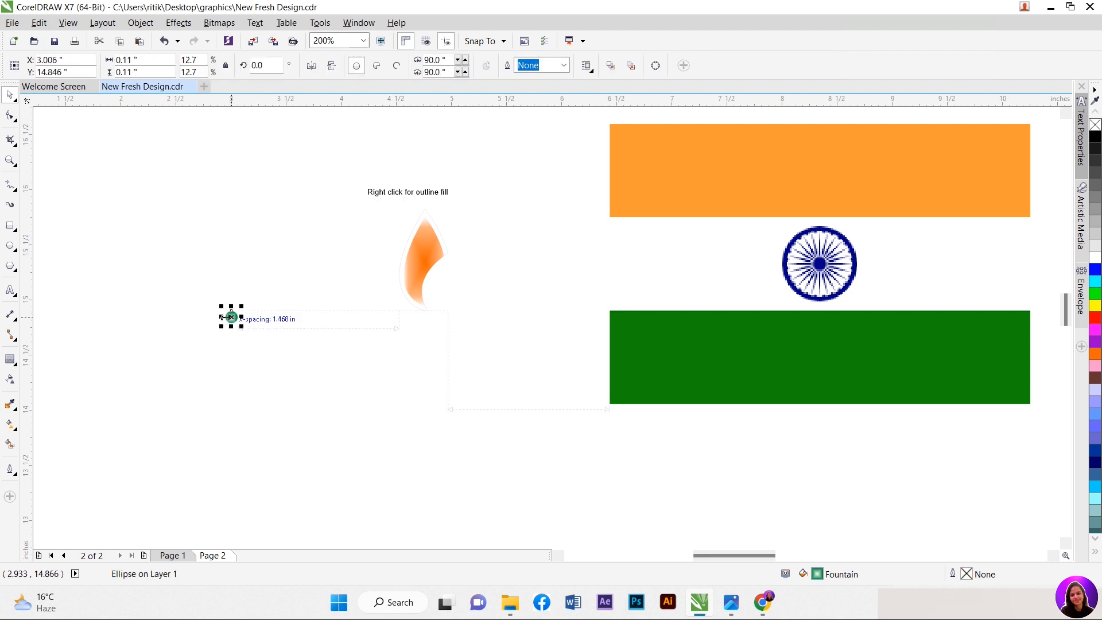
left_click_drag(432, 270, 110, 225)
left_click_drag(232, 319, 97, 278)
scroll(80, 259, "up", 2)
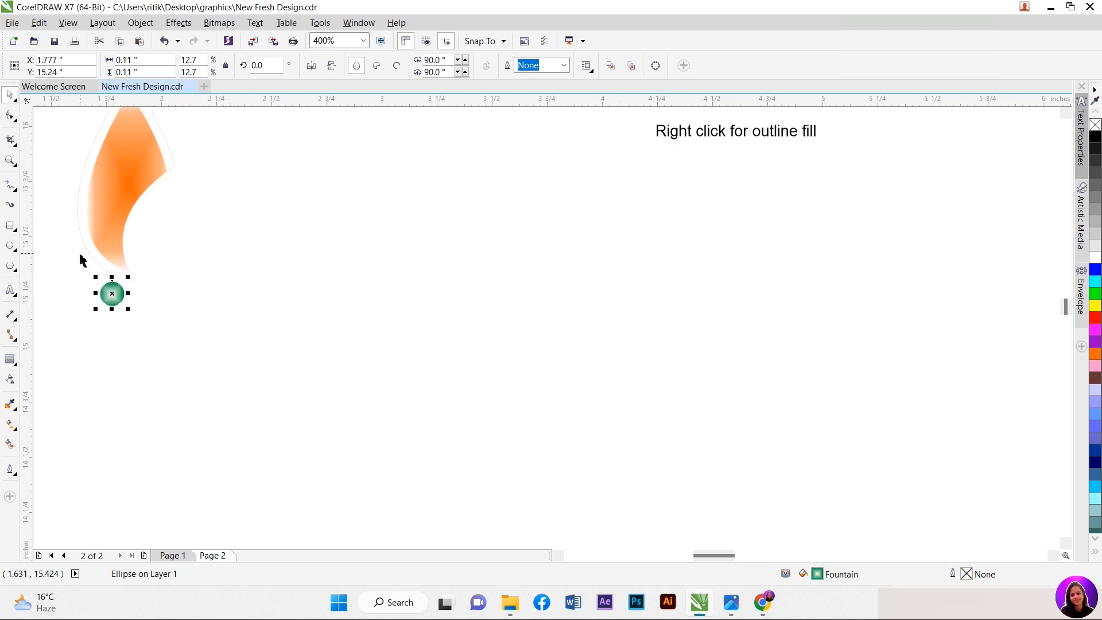
left_click(114, 224, "shift")
key("ctrl+g")
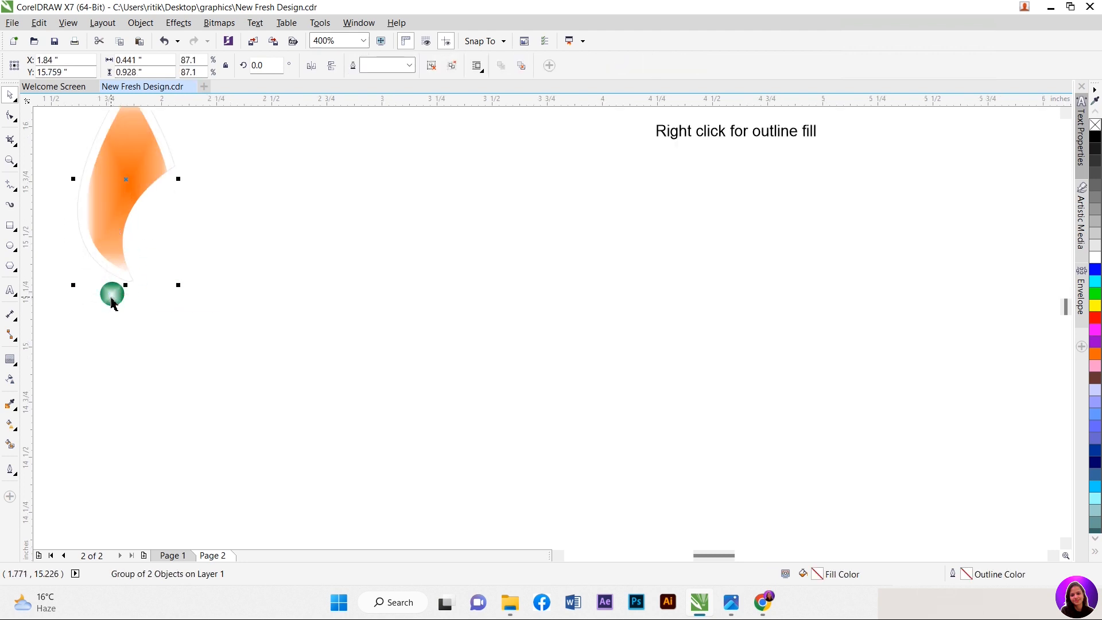
left_click(110, 297, "shift")
key("c")
Step: Ungroup the trimmed petal into its gradient shape and outer contour
scroll(108, 327, "down", 1)
left_click(157, 290)
left_click(117, 258)
scroll(118, 247, "up", 2)
right_click(124, 244)
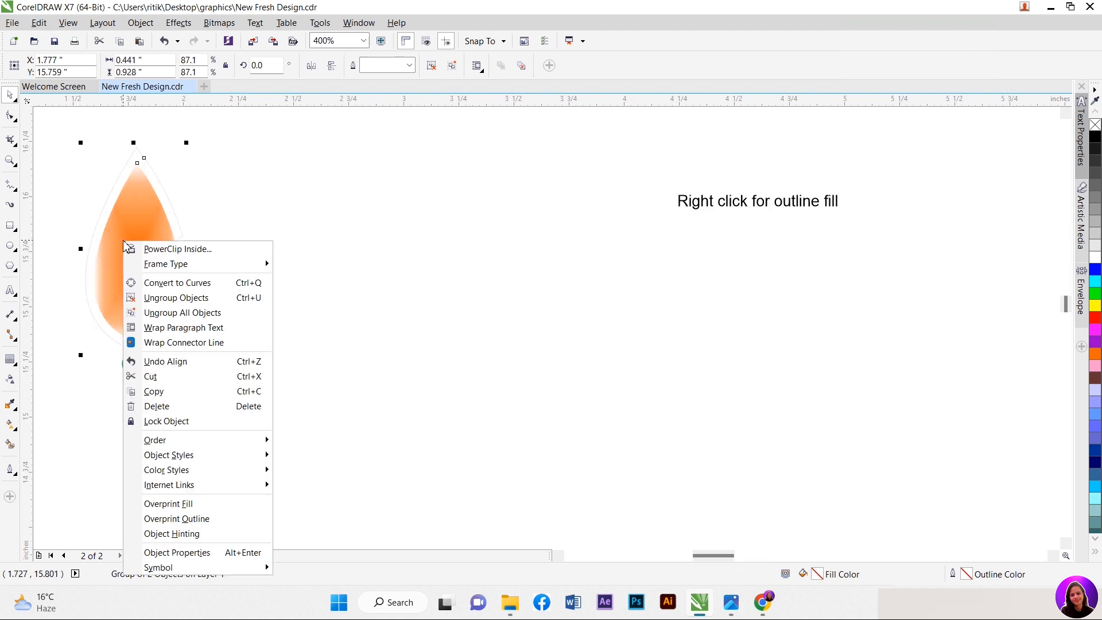
left_click(176, 297)
Step: Change the inner petal's fill to a linear gradient running from orange at the tip to white at the base
left_click(154, 258)
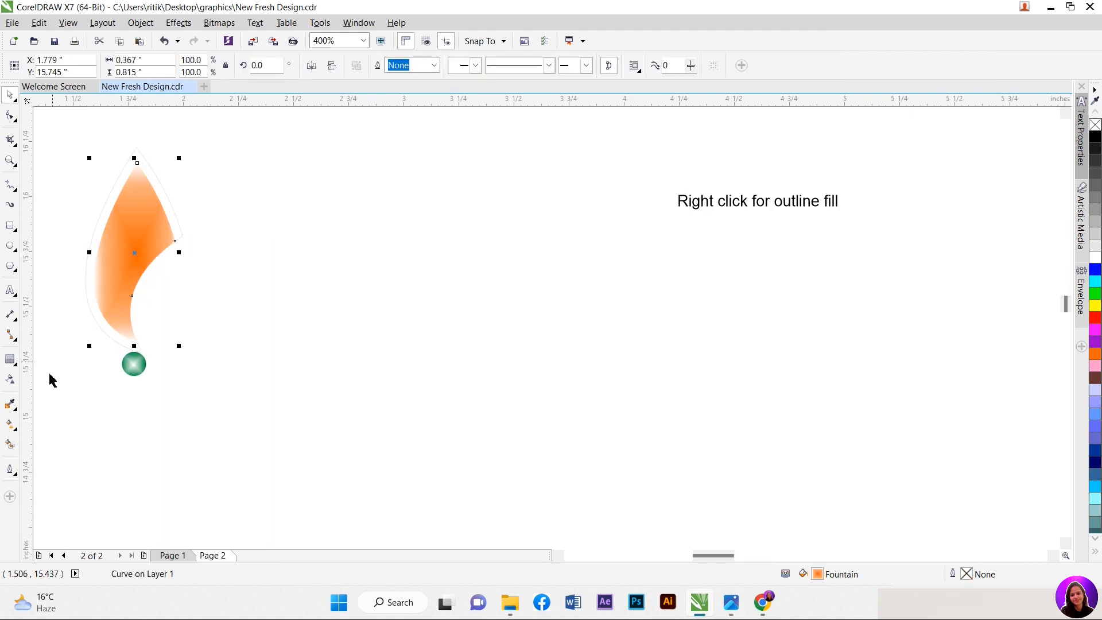
left_click(10, 425)
left_click_drag(136, 253, 132, 329)
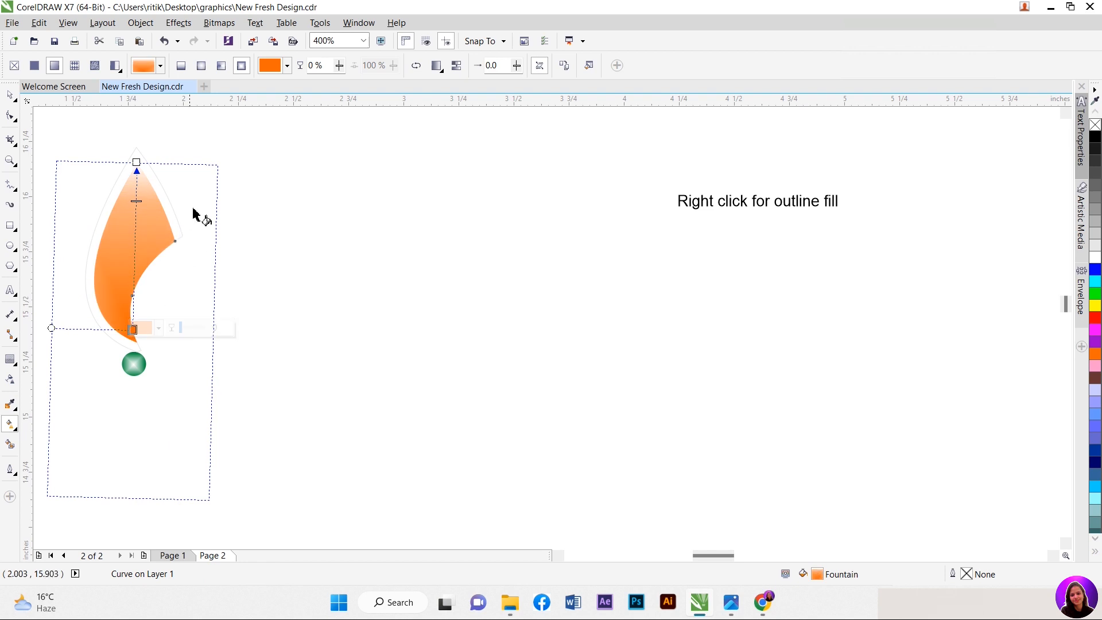
left_click(180, 66)
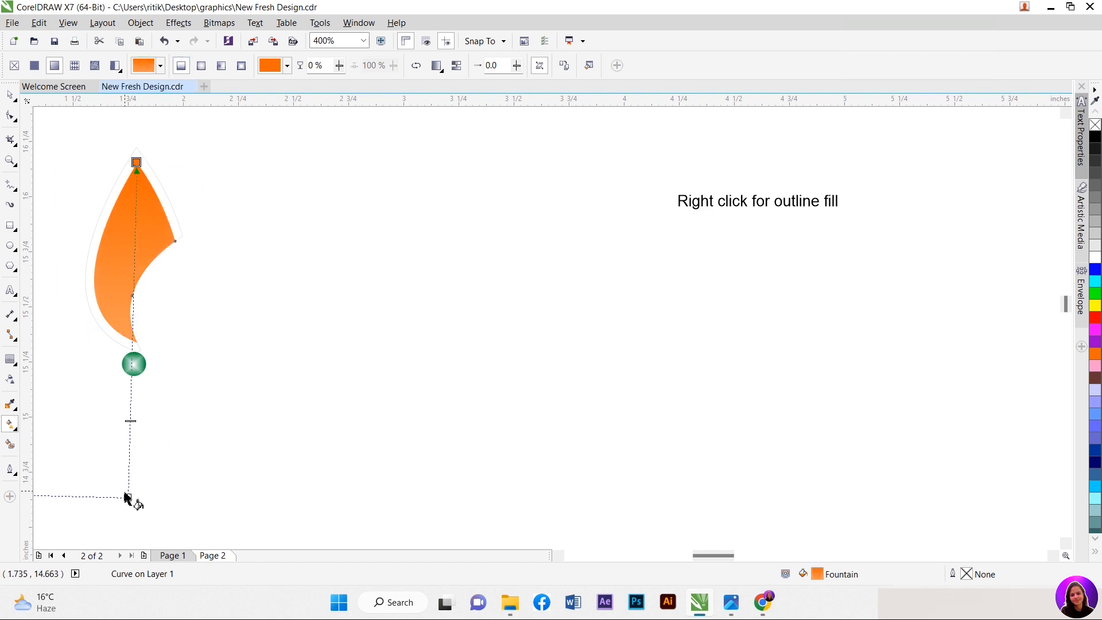
left_click_drag(127, 495, 133, 349)
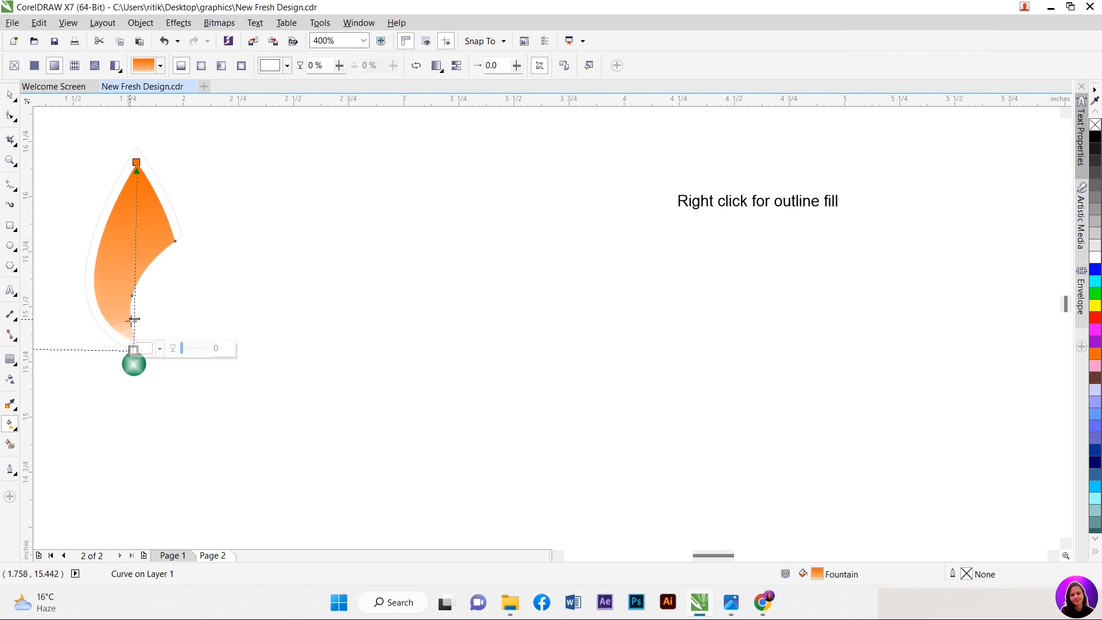
key("space")
Step: Regroup the petal's gradient shape with its outer contour, try rotating the group and undo the changes
left_click_drag(67, 141, 233, 374)
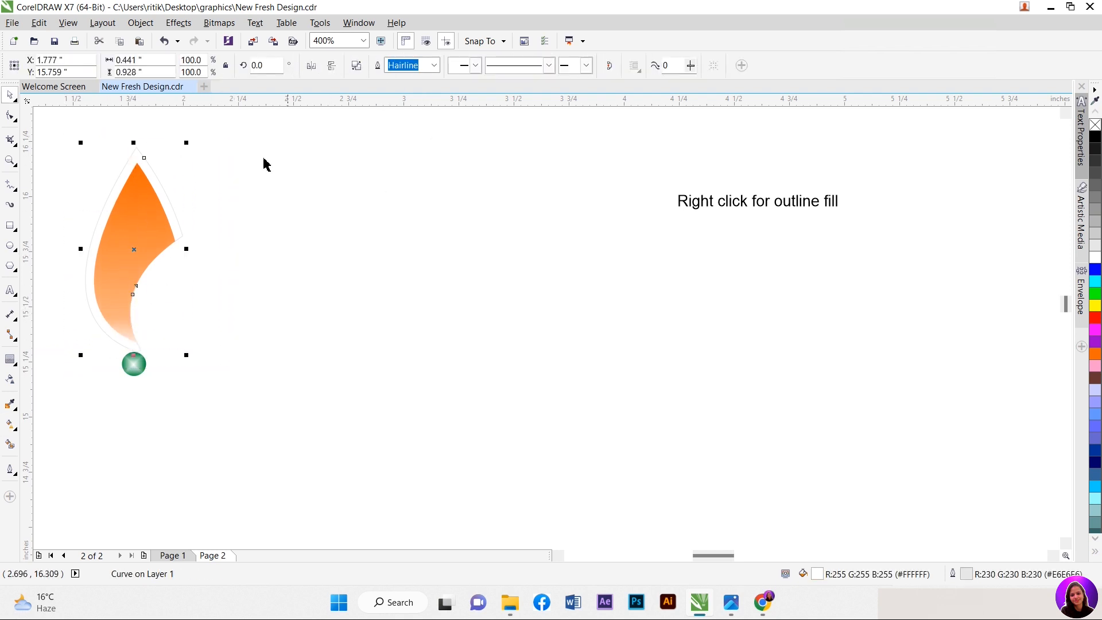
left_click(148, 201)
left_click_drag(85, 134, 241, 362)
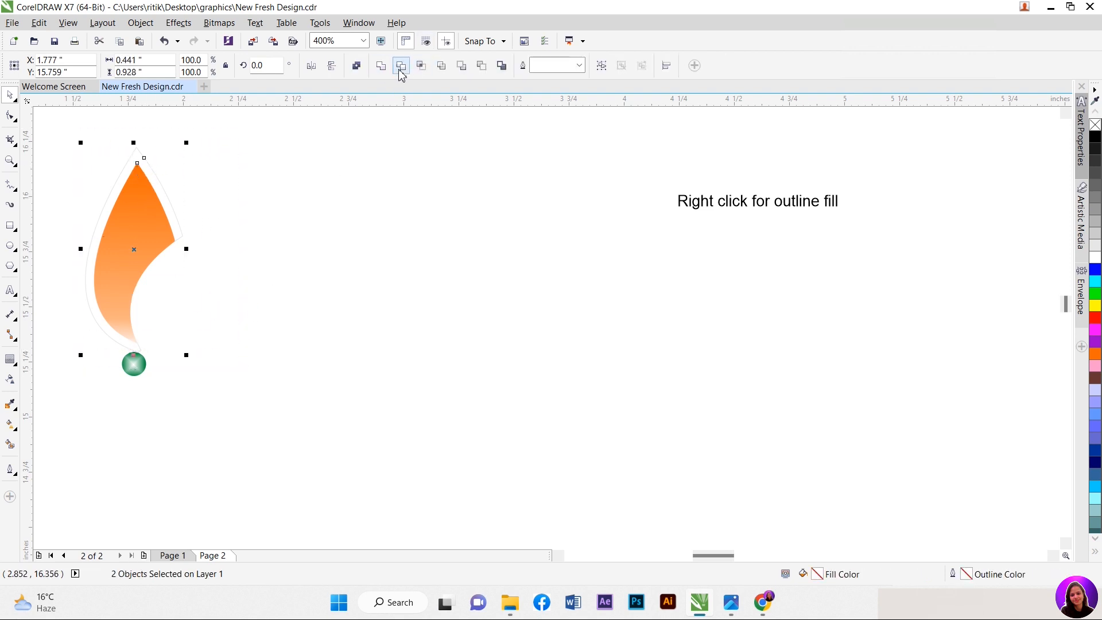
left_click(602, 65)
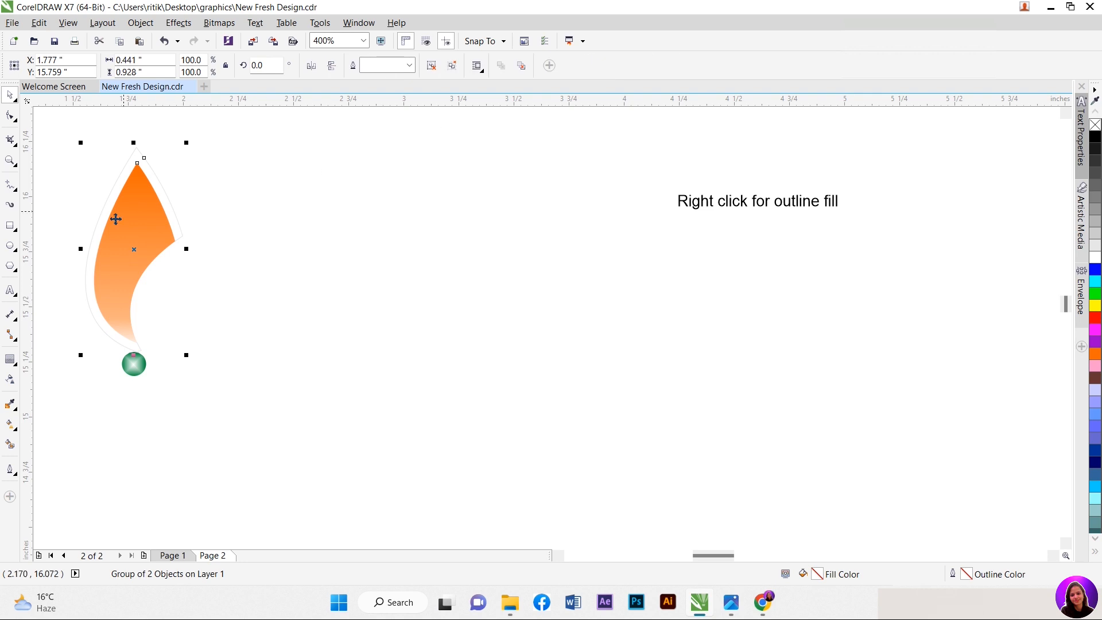
left_click_drag(190, 143, 223, 174)
key("ctrl+z")
Step: Move the trimmed petal's rotation centre onto the green circle and rotate a copy about 39 degrees clockwise
left_click_drag(136, 258, 136, 369)
left_click_drag(191, 148, 346, 232)
left_click_drag(341, 235, 339, 236)
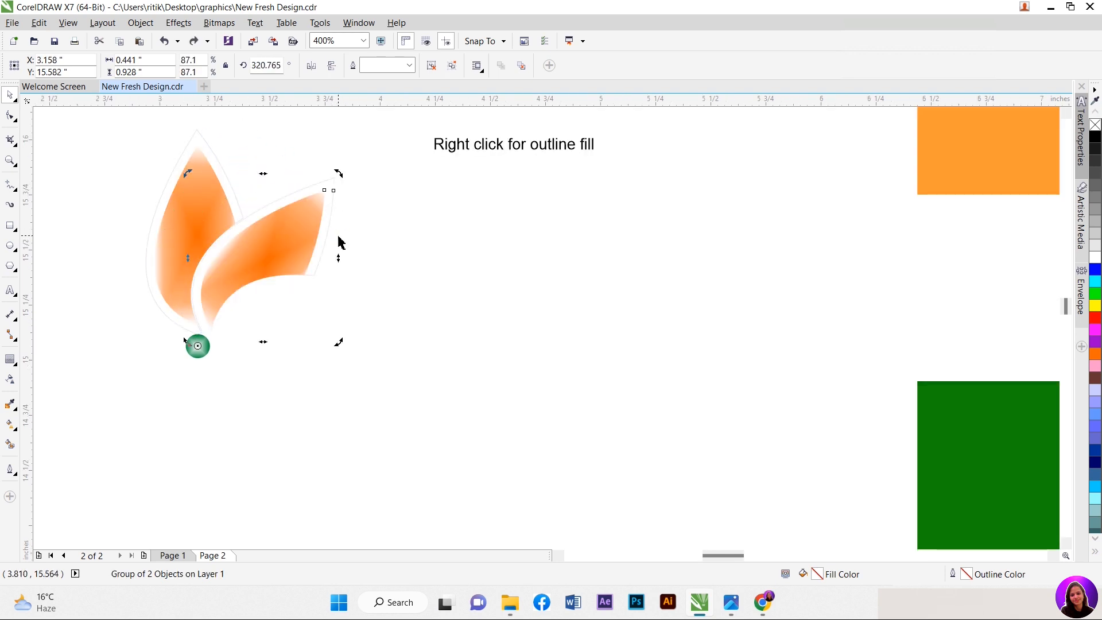
Step: Repeat the rotated duplication seven times around the green circle to complete a nine-petal flower of trimmed petals
key("ctrl+r")
key("ctrl+r")
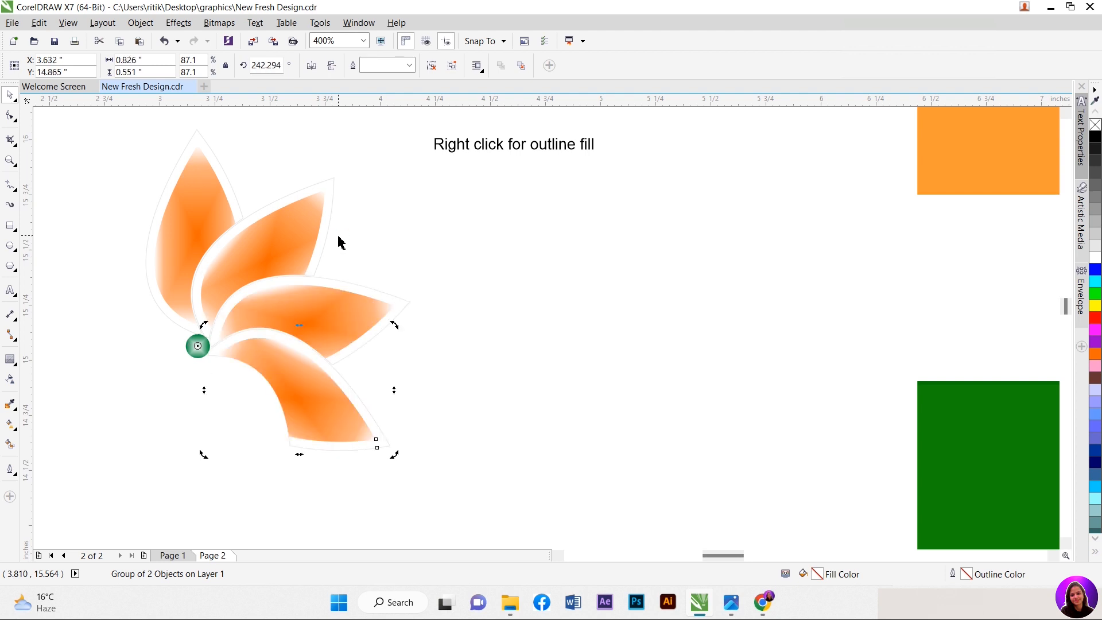
key("ctrl+r")
key("ctrl+r")
key("ctrl+r")
key("ctrl+r")
key("ctrl+r")
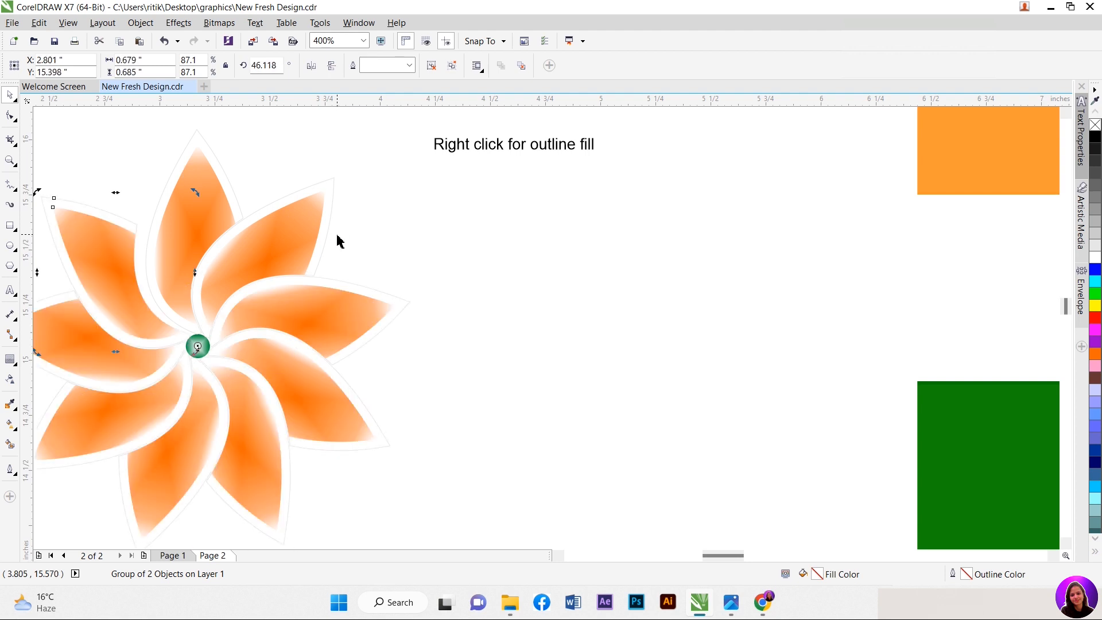
Step: Rotate the upper-left petal clockwise to 40.553 degrees, closer to the top petal
scroll(270, 247, "down", 1)
scroll(222, 236, "up", 2)
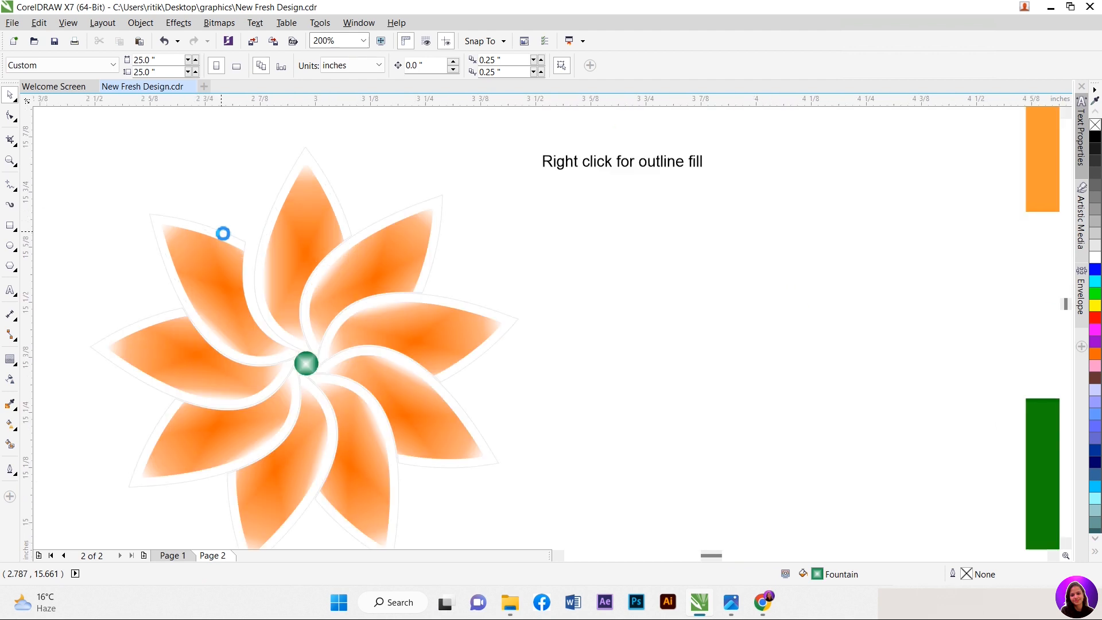
left_click(229, 244)
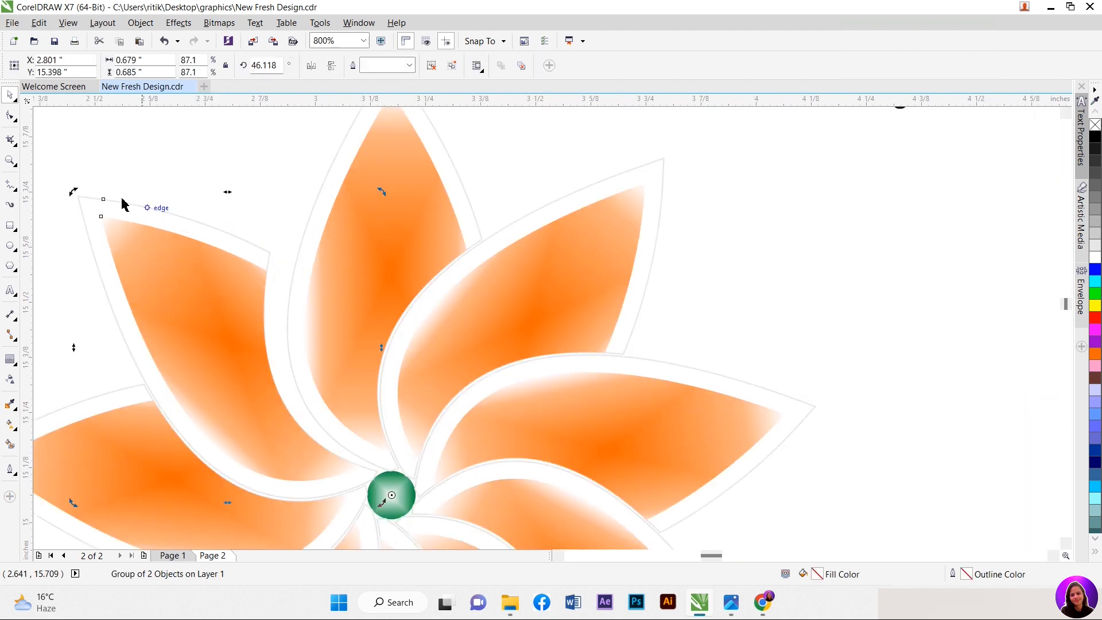
left_click_drag(81, 188, 108, 168)
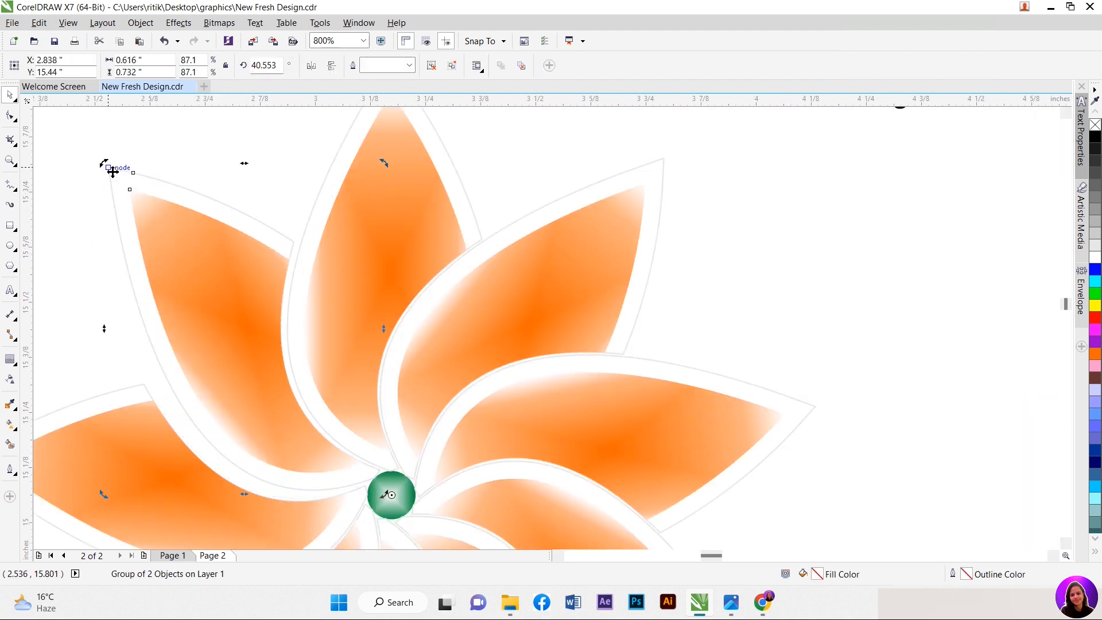
Step: Rotate the left petal slightly clockwise around the green circle to close its gap to the upper-left petal
scroll(109, 167, "down", 1)
left_click(131, 303)
scroll(131, 302, "down", 1)
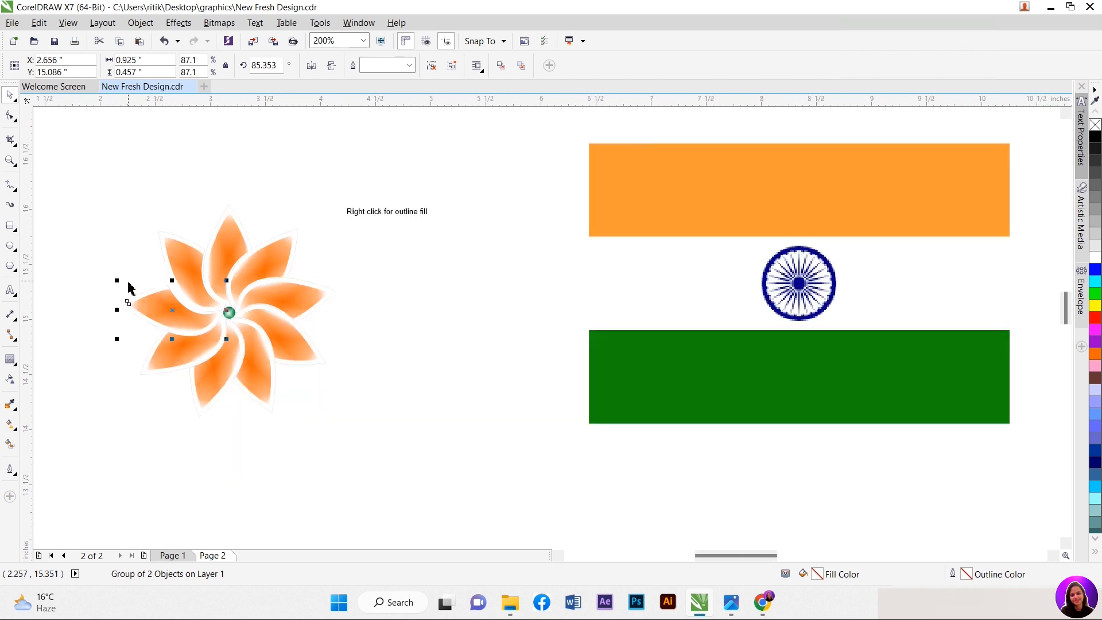
scroll(131, 303, "up", 2)
left_click(165, 325)
left_click_drag(100, 255, 101, 229)
Step: Rotate the lower-left petal and the bottom-left petal slightly clockwise to even out their gaps
scroll(101, 229, "down", 1)
left_click(197, 357)
left_click_drag(134, 423, 132, 417)
left_click(276, 441)
left_click_drag(234, 509, 228, 509)
Step: Rotate the bottom-right petal slightly clockwise around the green circle so it meets the bottom-left petal
left_click(358, 461)
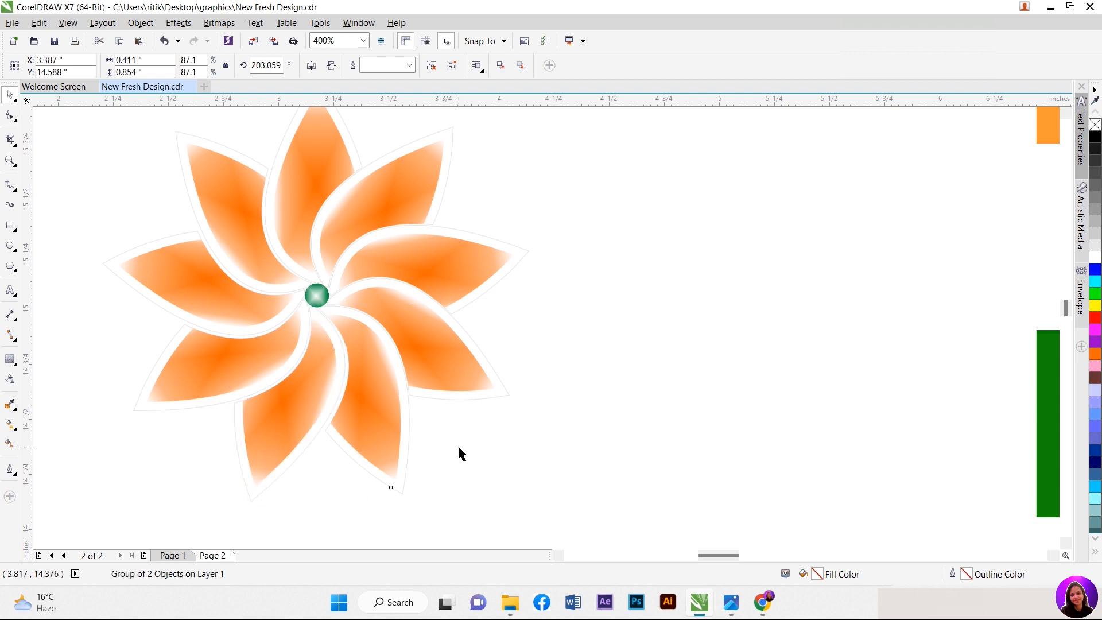
left_click(413, 427)
scroll(396, 421, "up", 2)
left_click(398, 419)
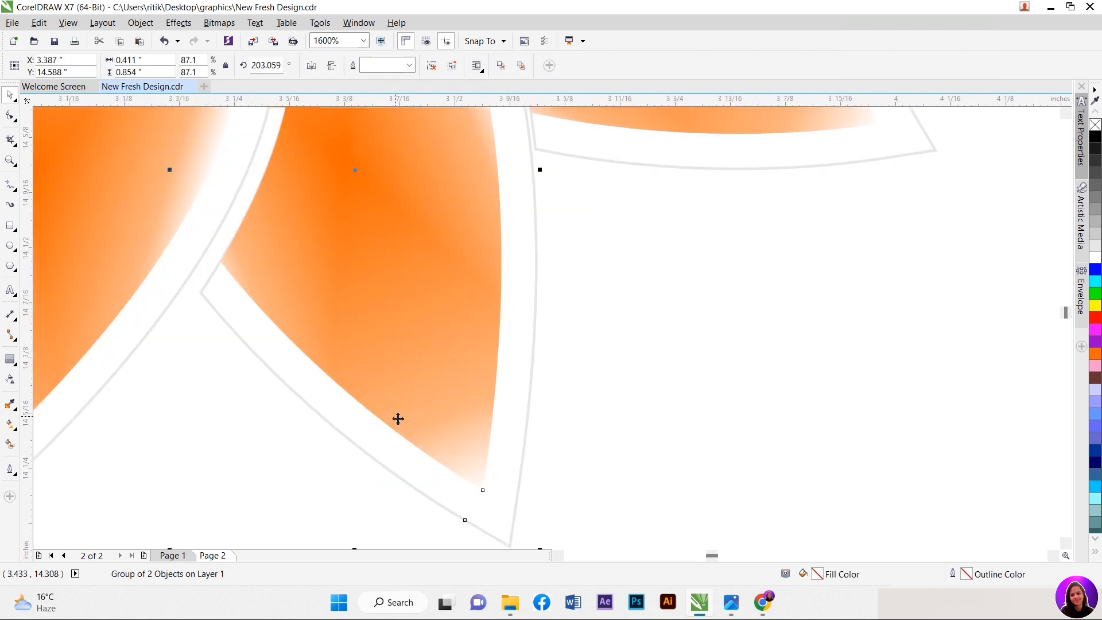
scroll(401, 416, "down", 2)
left_click(397, 426)
scroll(395, 432, "up", 2)
left_click_drag(282, 476, 274, 472)
scroll(274, 472, "down", 1)
Step: Rotate the lower-right petal clockwise to 241.207 degrees around the green circle
left_click(407, 364)
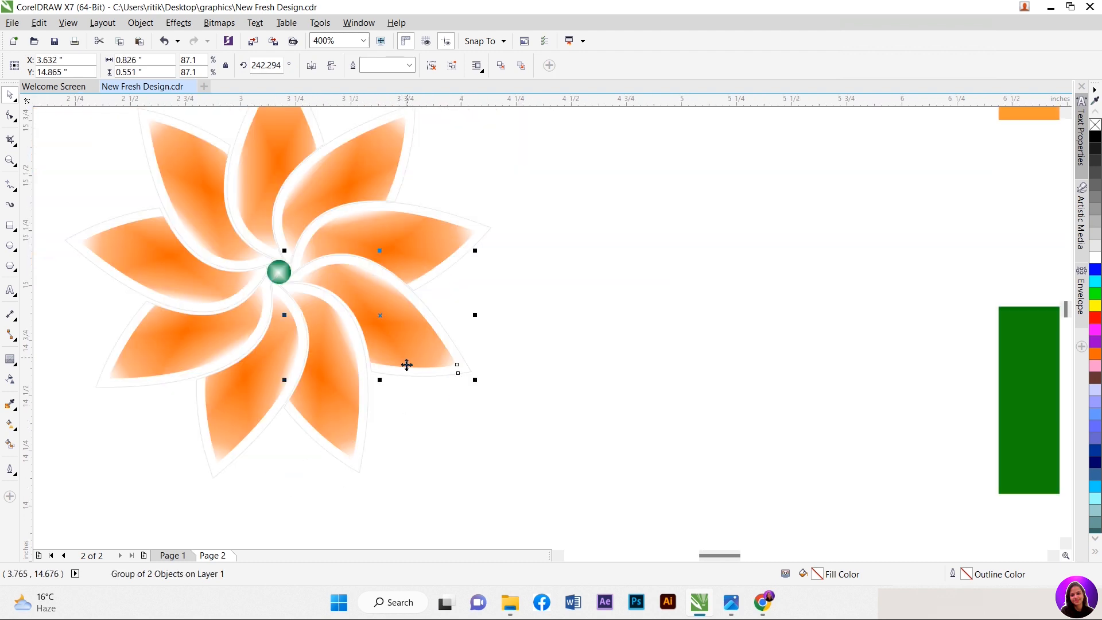
scroll(407, 365, "up", 2)
left_click(435, 365)
left_click_drag(549, 376, 546, 386)
scroll(510, 406, "down", 4)
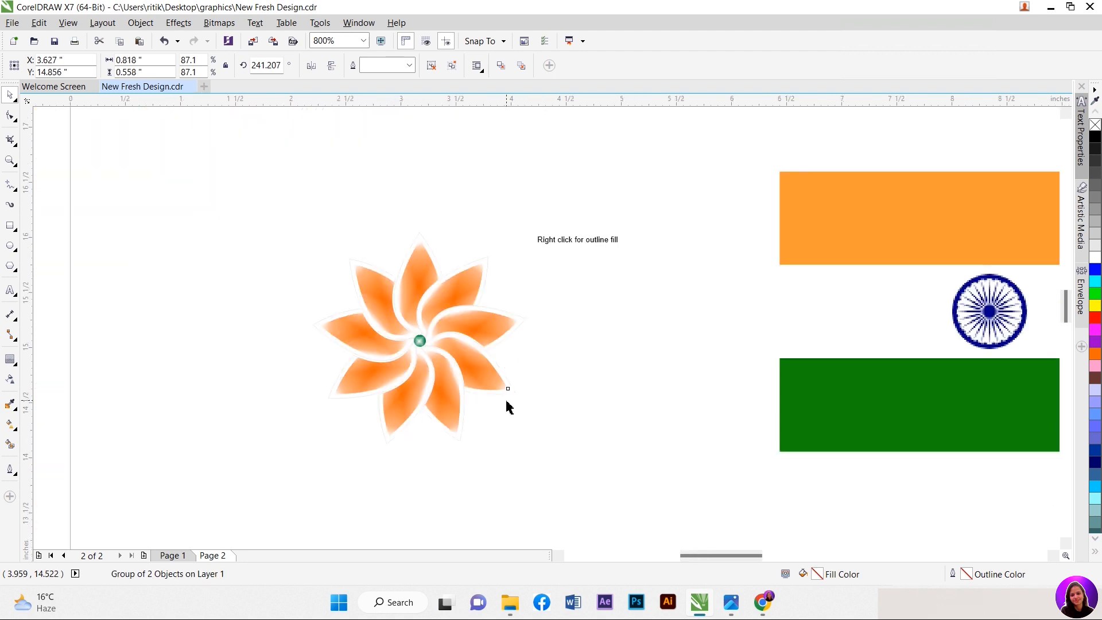
Step: Rotate the right petal slightly clockwise around the green circle to even out its gaps
scroll(505, 337, "up", 4)
left_click(497, 367)
left_click(504, 339)
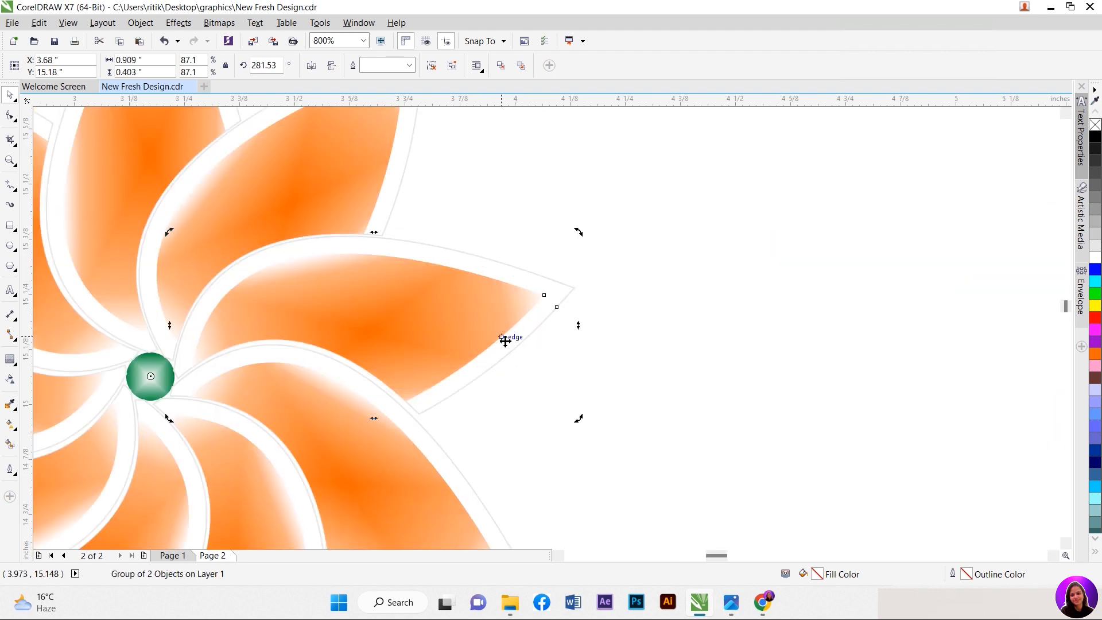
scroll(527, 440, "up", 2)
left_click_drag(629, 425, 625, 439)
scroll(624, 442, "down", 2)
scroll(565, 320, "up", 2)
Step: Rotate the upper-right petal around the green circle to 320.381 degrees so it is evenly spaced between its neighbours
left_click(465, 346)
scroll(476, 298, "down", 1)
left_click(480, 290)
left_click_drag(513, 173, 517, 180)
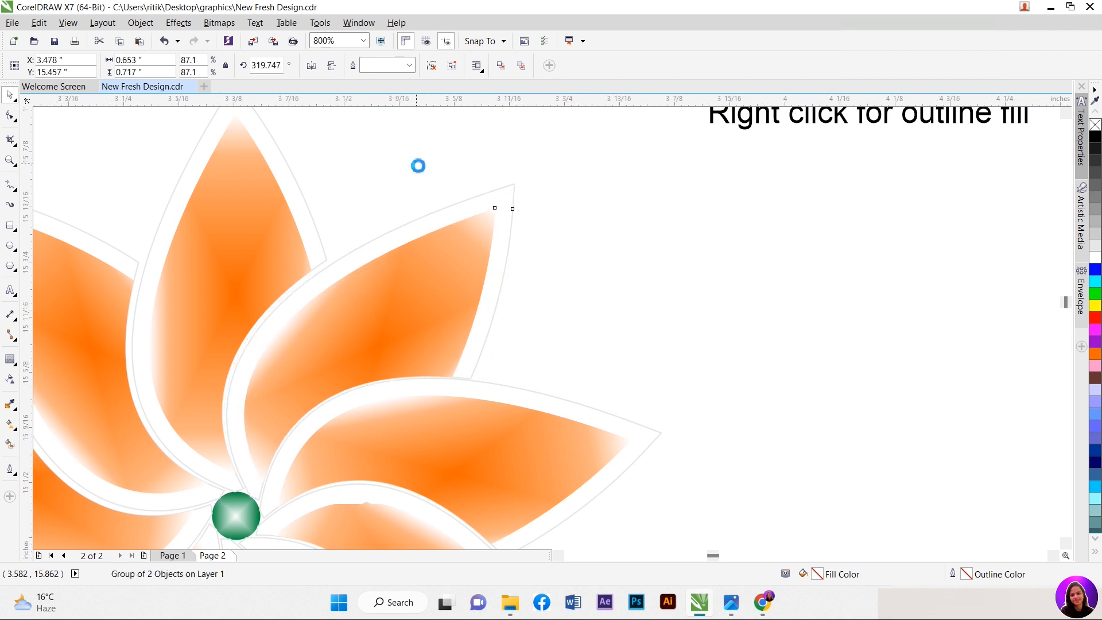
scroll(418, 165, "up", 1)
left_click_drag(621, 201, 613, 195)
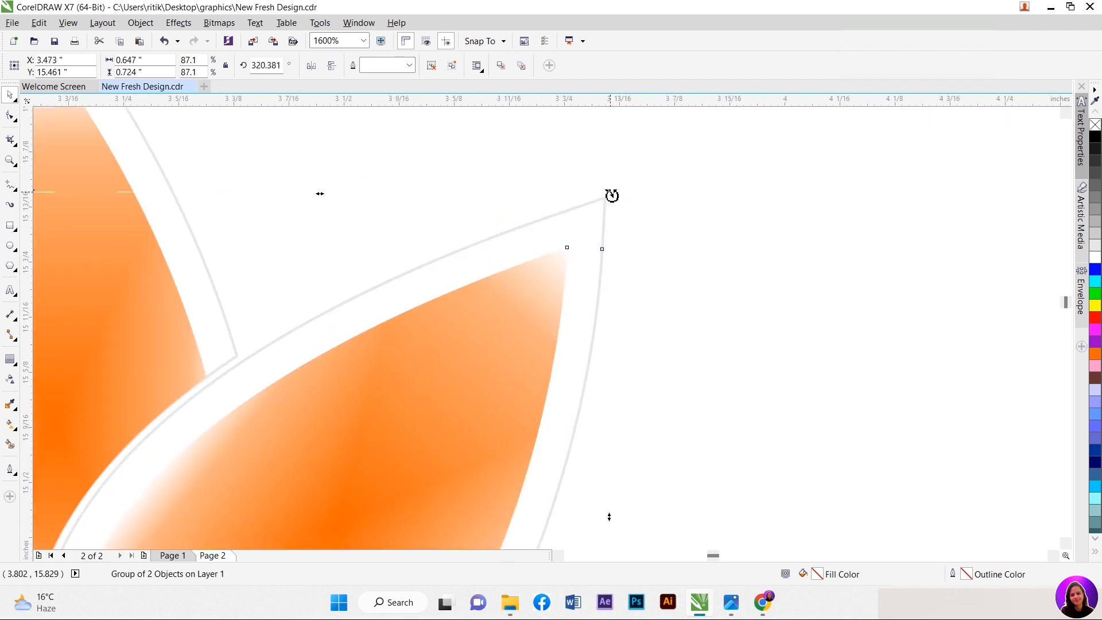
scroll(621, 202, "down", 2)
left_click(296, 257)
scroll(296, 257, "down", 2)
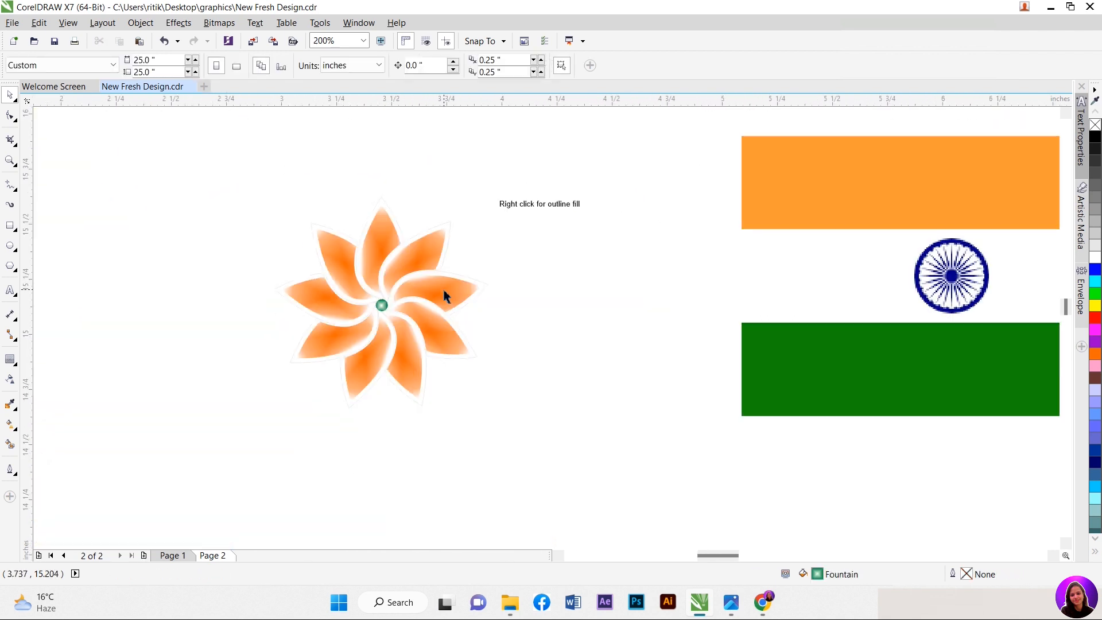
Step: Ungroup the top petal into its orange shape and its white outline shape
scroll(308, 356, "up", 1)
scroll(187, 352, "down", 1)
scroll(213, 348, "up", 1)
left_click(231, 227)
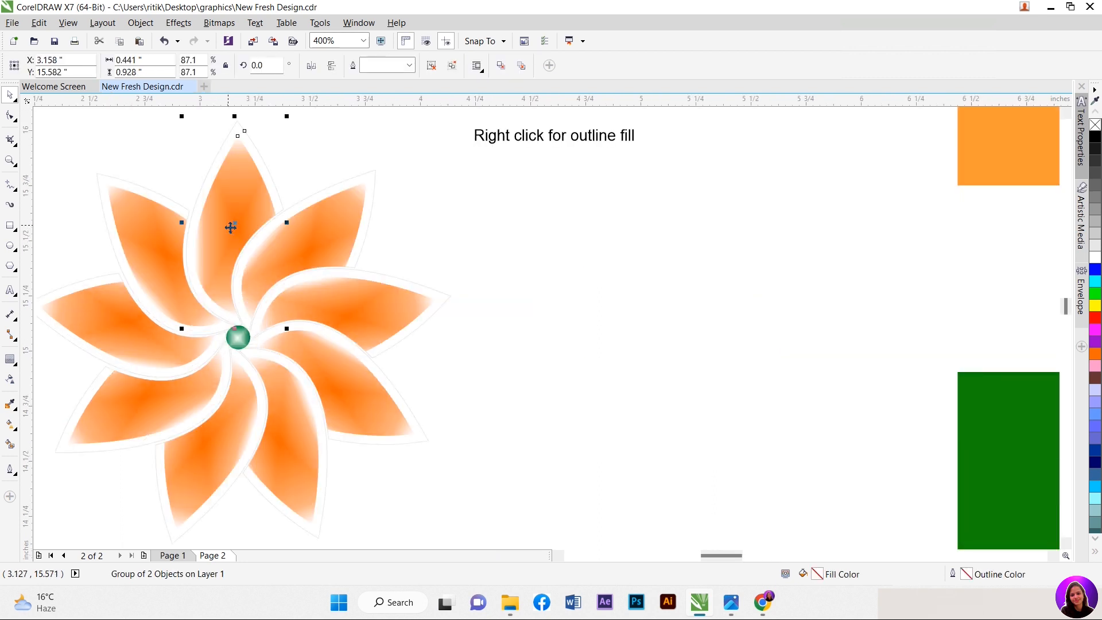
right_click(229, 217)
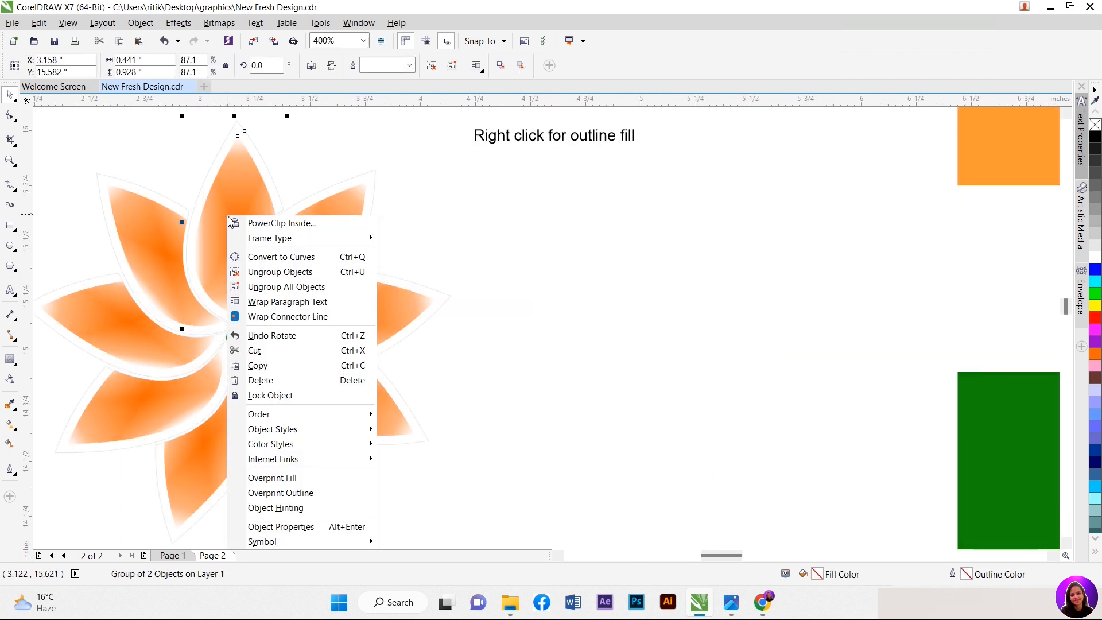
left_click(287, 271)
Step: Change the top petal's orange fill to a linear fountain fill with its white end moved onto the green circle's centre
left_click(252, 202)
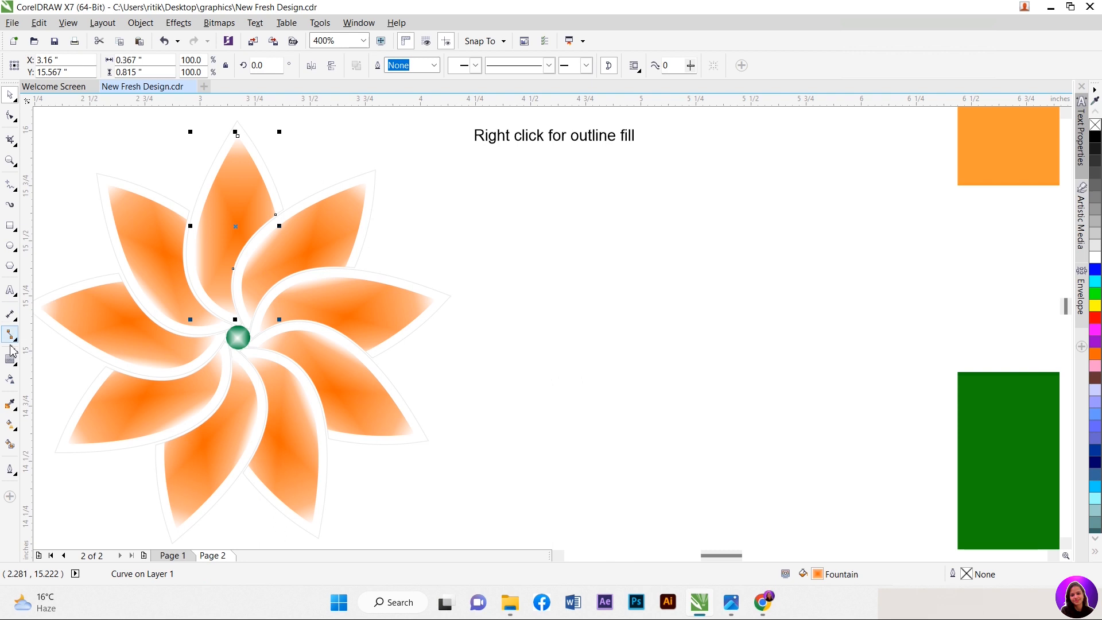
left_click(9, 424)
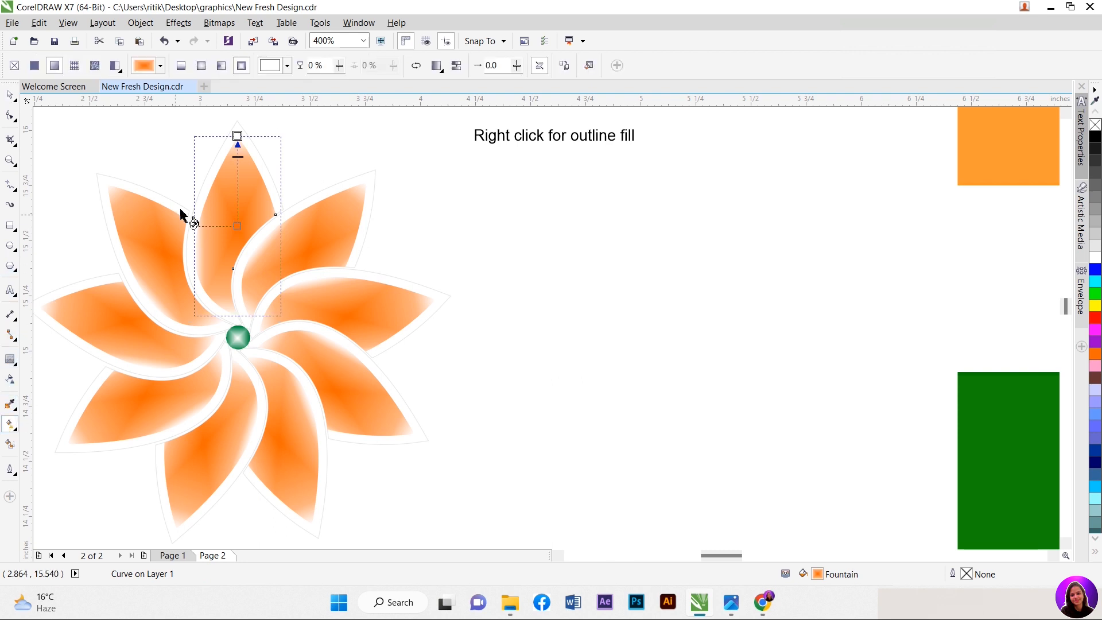
left_click(181, 66)
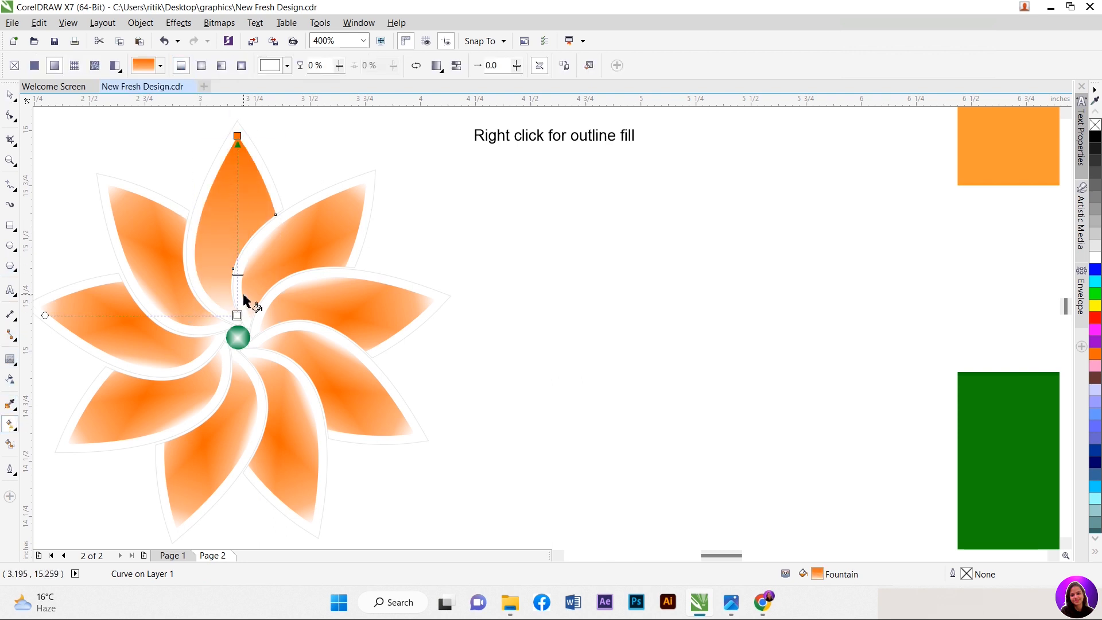
left_click_drag(237, 316, 238, 335)
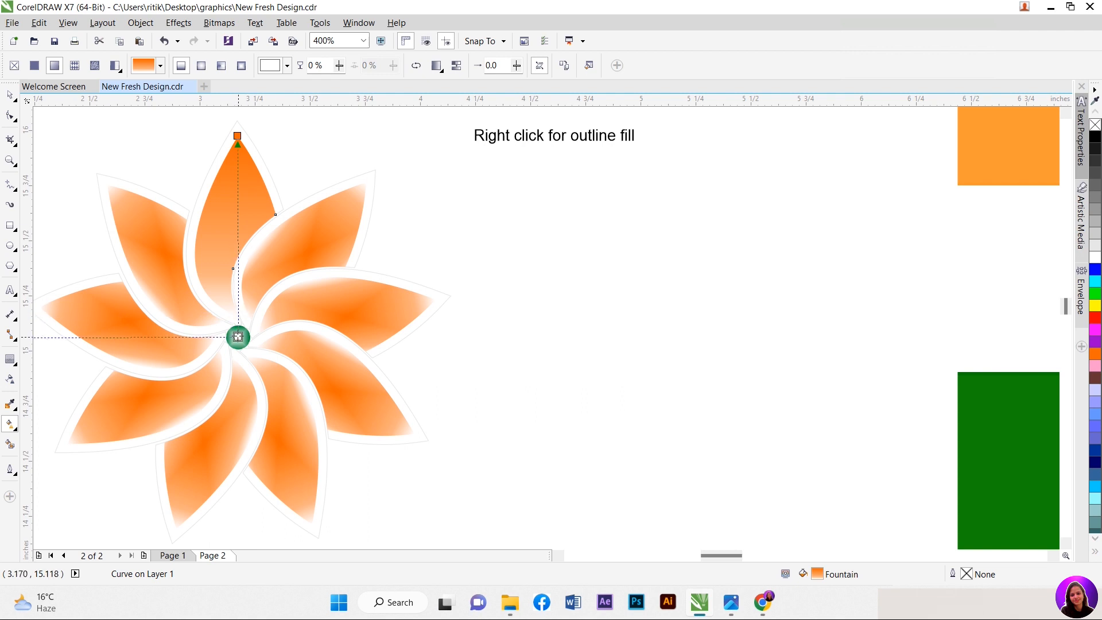
left_click(10, 94)
Step: Ungroup the upper-right, right, lower-right and bottom-right petals
left_click(332, 232)
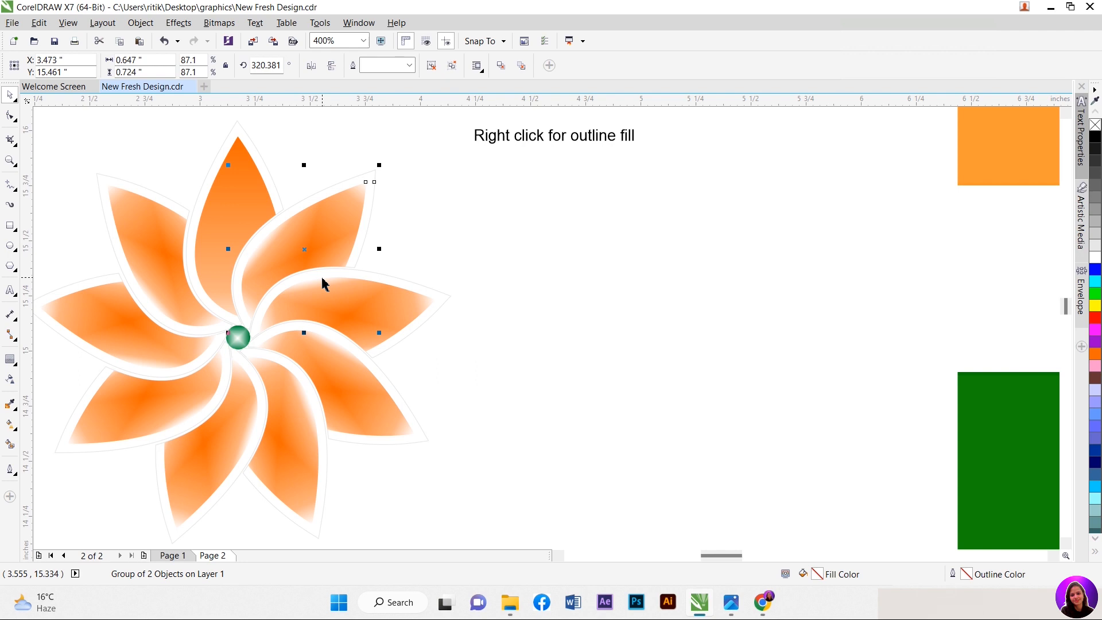
left_click(423, 252)
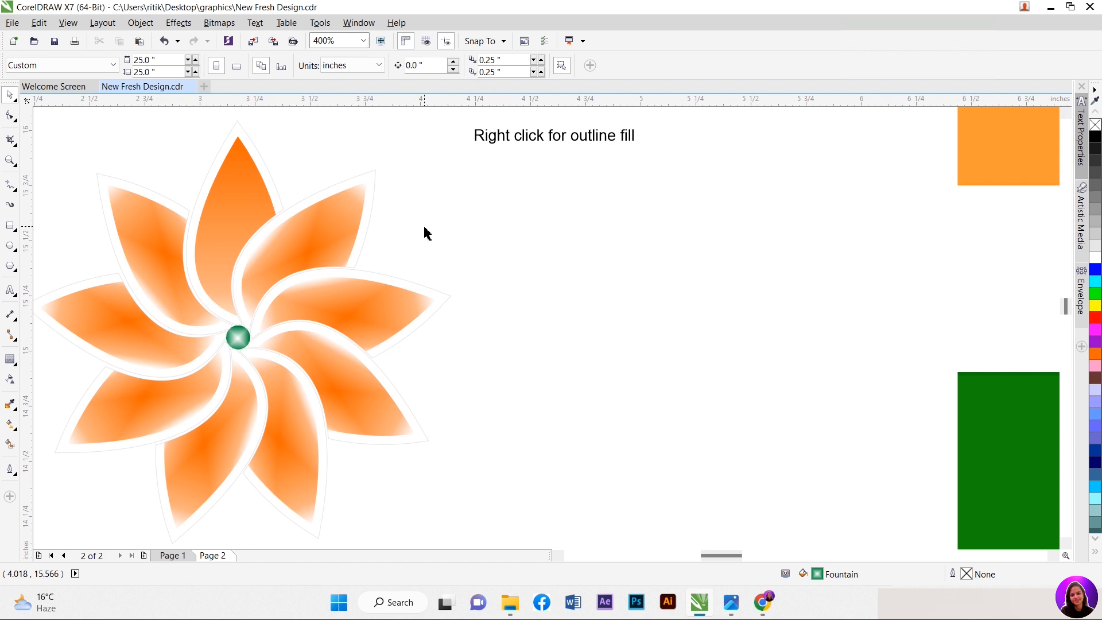
left_click(339, 228)
right_click(335, 225)
left_click(390, 280)
left_click(342, 310)
right_click(342, 310)
left_click(384, 323)
left_click(365, 382)
right_click(363, 382)
left_click(400, 102)
left_click(295, 465)
right_click(294, 467)
left_click(344, 195)
Step: Ungroup the bottom-left, lower-left, left and upper-left petals
left_click(201, 450)
right_click(202, 450)
left_click(249, 175)
left_click(106, 412)
right_click(105, 412)
left_click(157, 132)
left_click(115, 315)
right_click(115, 315)
left_click(166, 308)
left_click(148, 245)
right_click(148, 244)
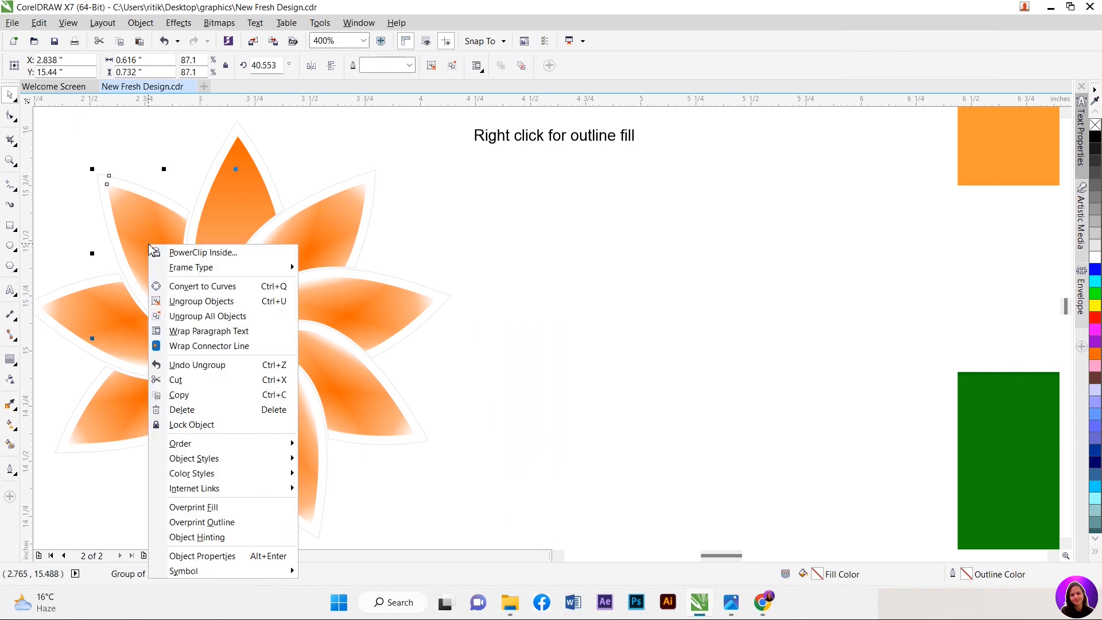
left_click(192, 300)
left_click(426, 241)
Step: Give the upper-right petal's inner shape a linear fountain fill from white near the centre to light grey at the tip
left_click(348, 236)
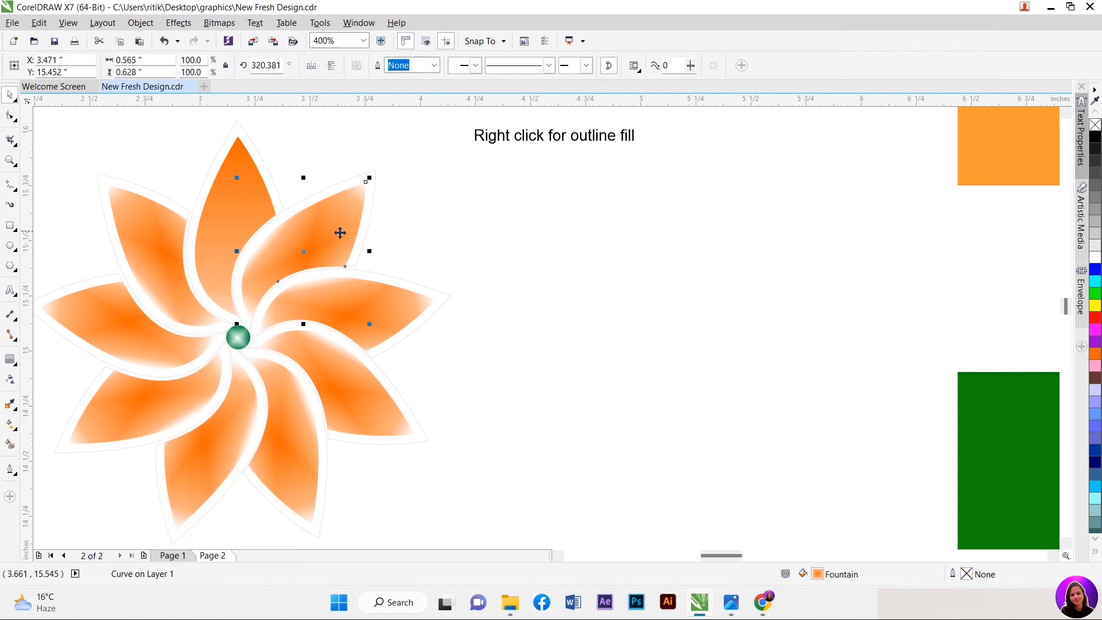
left_click(10, 424)
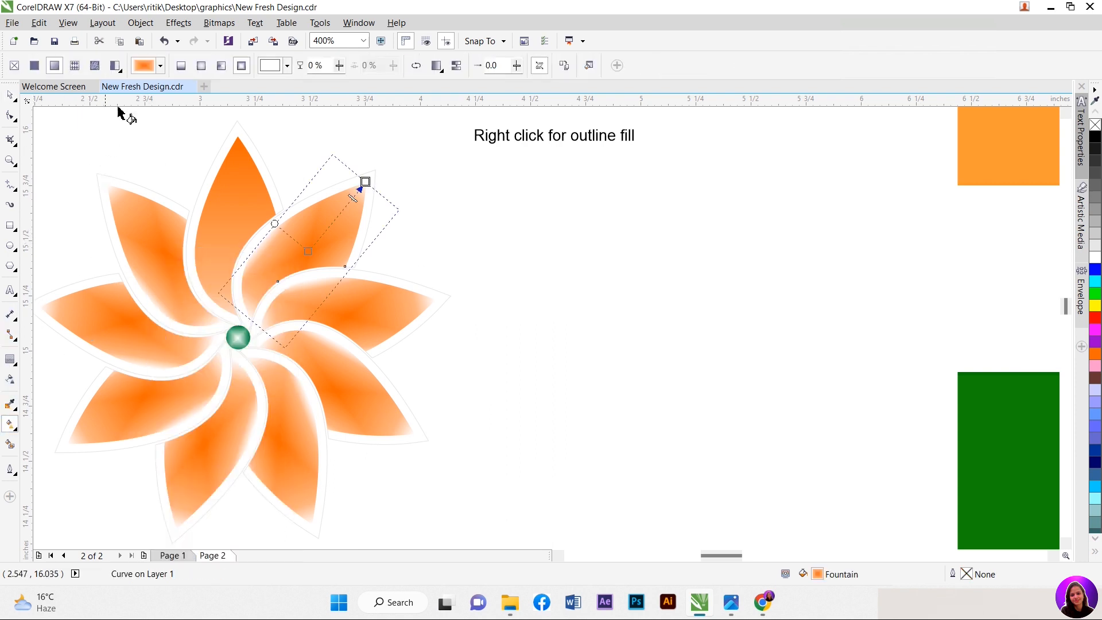
left_click(181, 65)
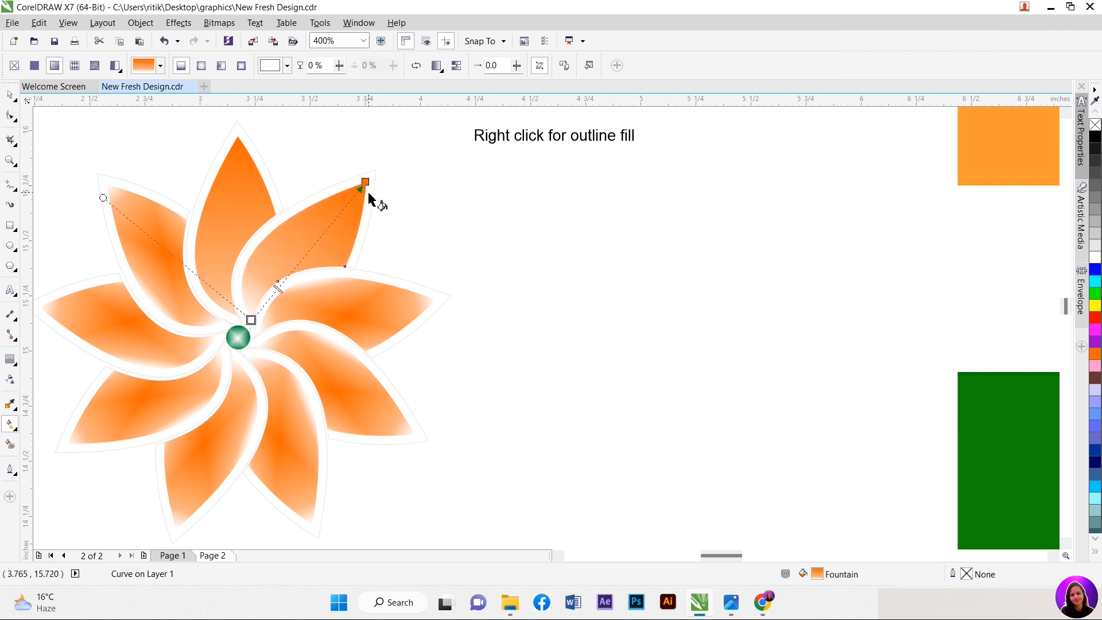
left_click(1096, 247)
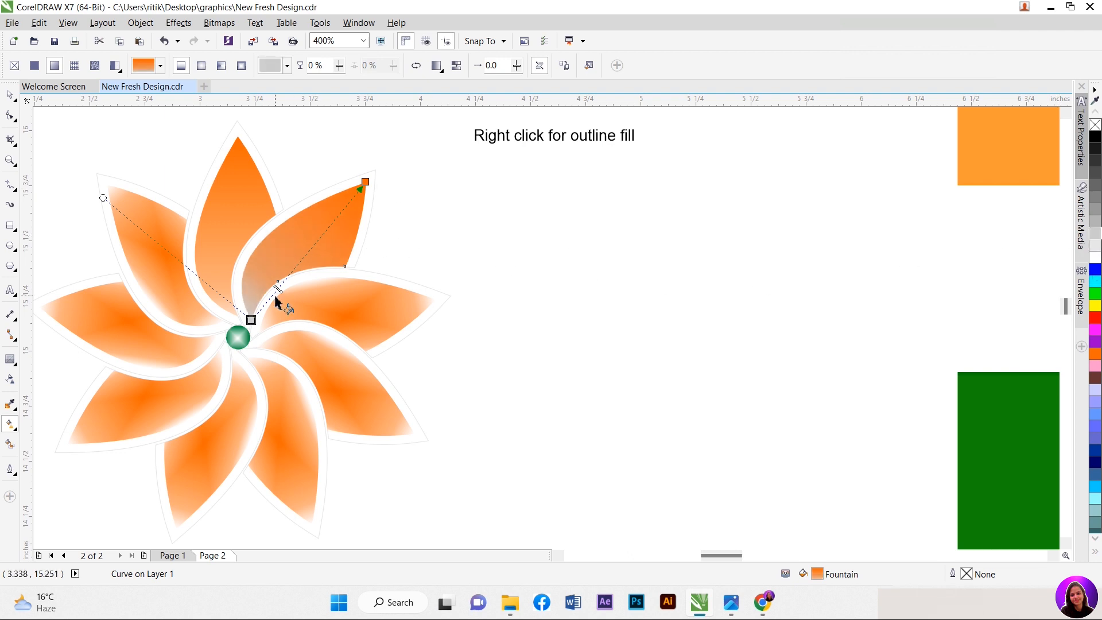
left_click(1099, 258)
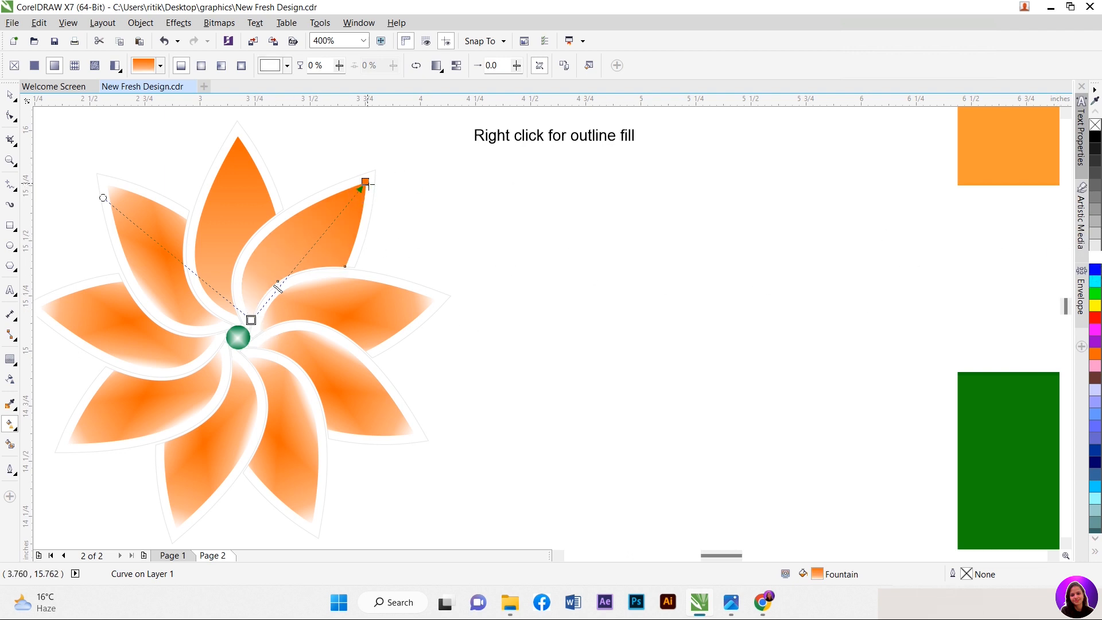
left_click(365, 182)
left_click(1098, 247)
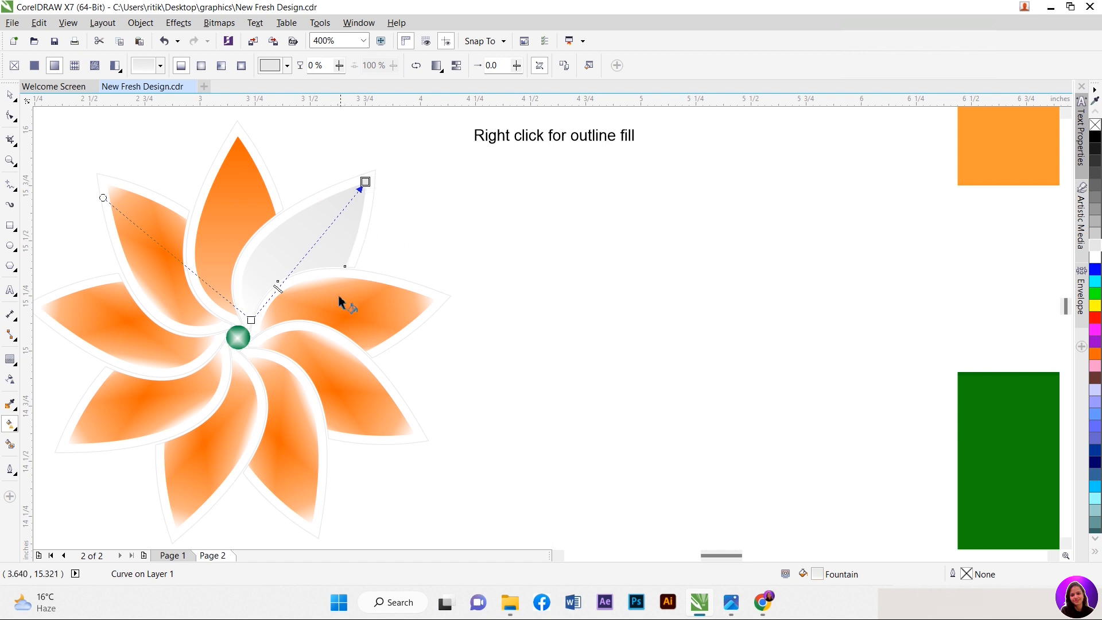
Step: Give the right petal's inner shape a linear fountain fill with the tip colour sampled from the flag's green band
left_click(349, 312)
left_click(183, 67)
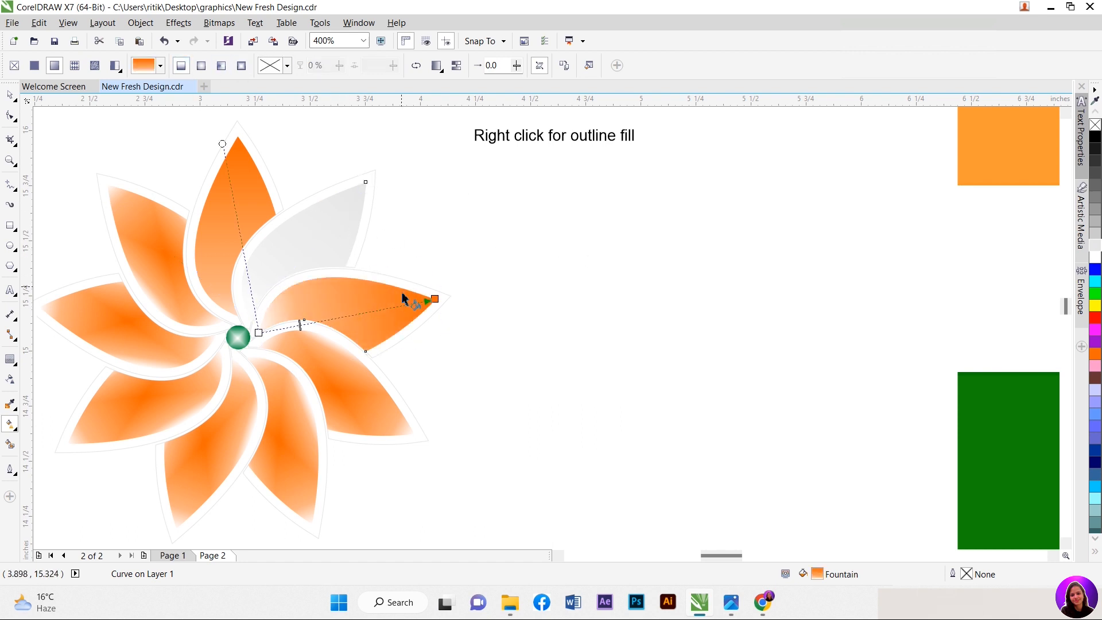
left_click(435, 299)
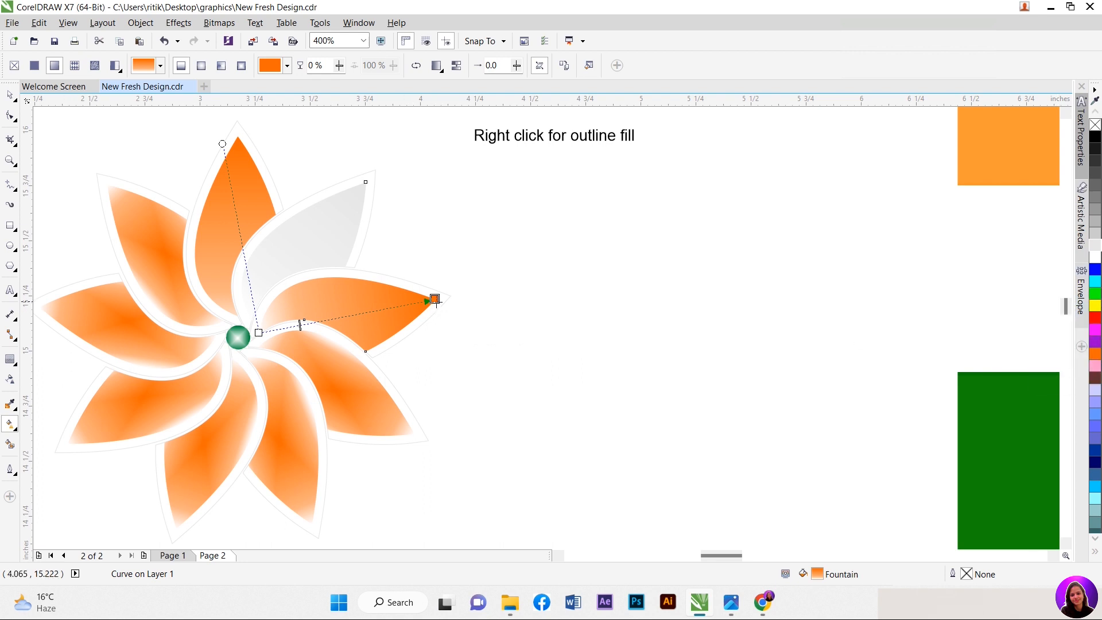
left_click(422, 319)
left_click(462, 351)
left_click(1011, 437)
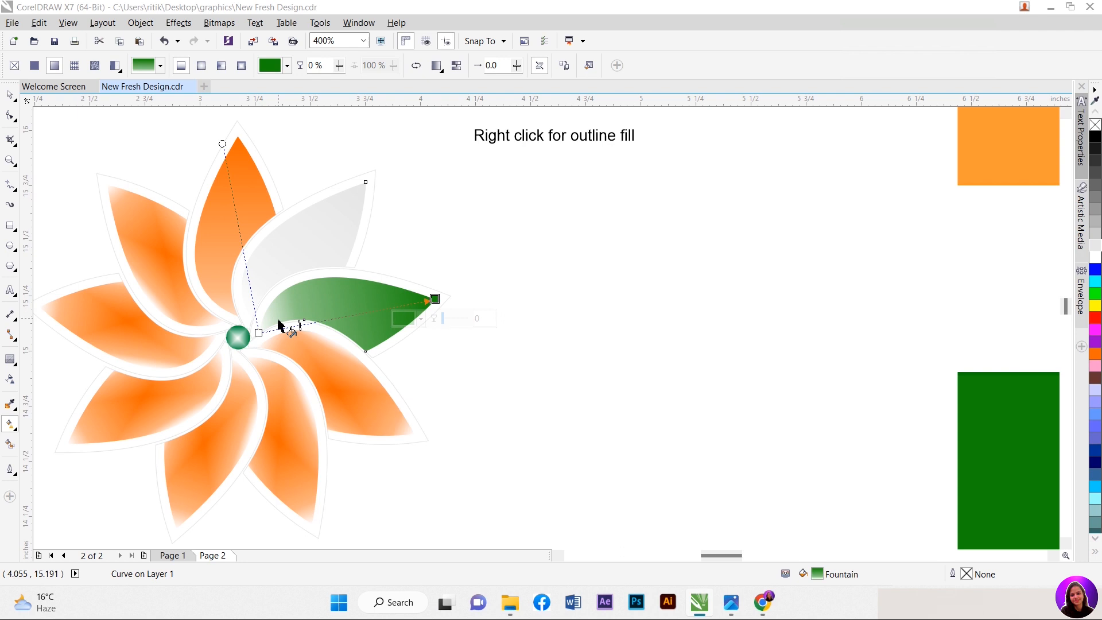
Step: Copy the top petal's orange fill to the lower-right petal and the upper-right petal's light grey fill to the bottom-right petal
left_click(326, 367)
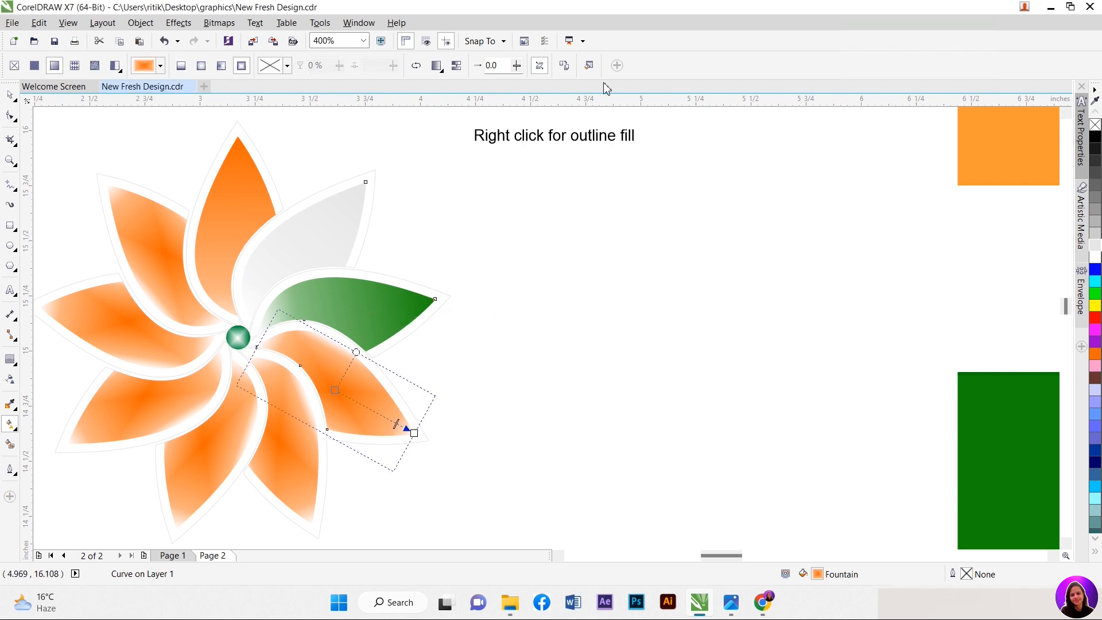
left_click(567, 68)
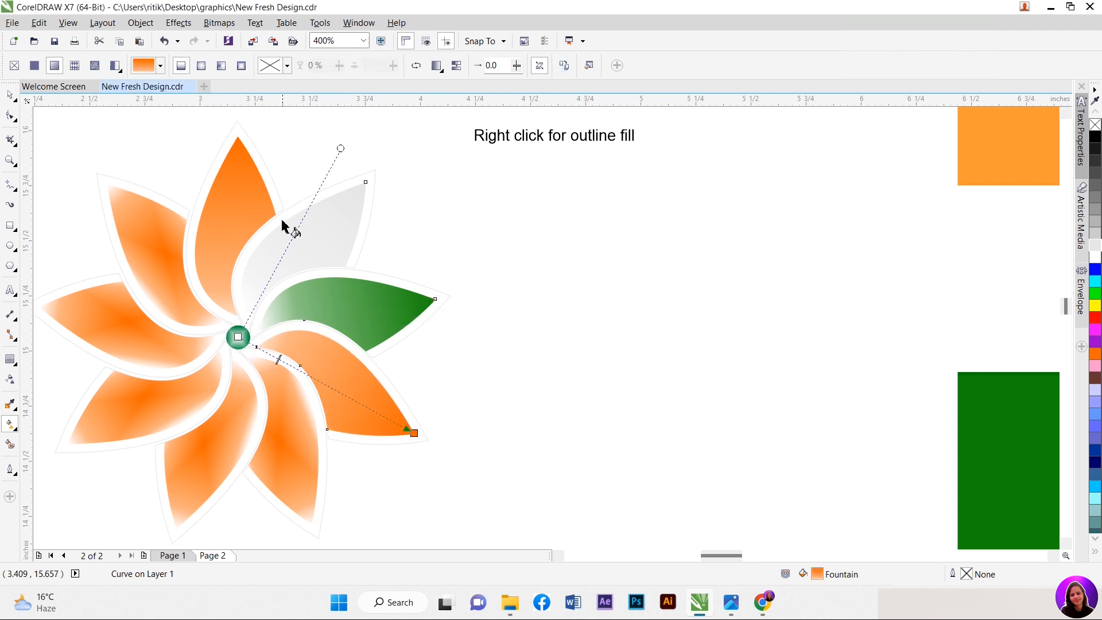
left_click(284, 405)
left_click(564, 66)
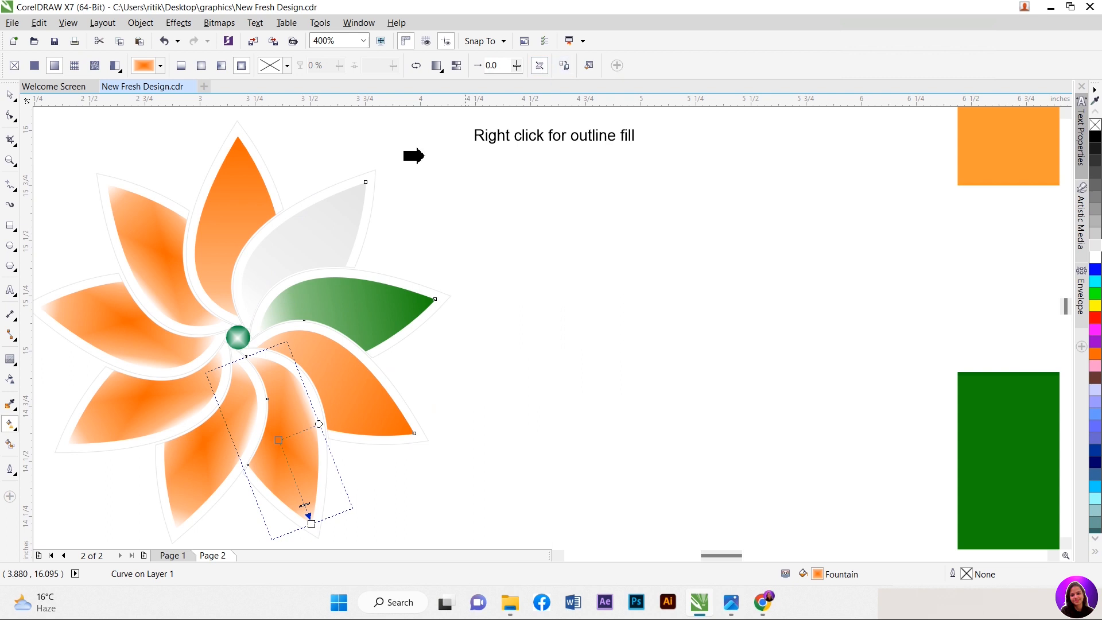
left_click(333, 245)
Step: Copy the right petal's green fill to the bottom-left petal and the top petal's orange fill to the lower-left petal
left_click(236, 439)
left_click(565, 68)
left_click(362, 311)
left_click(143, 379)
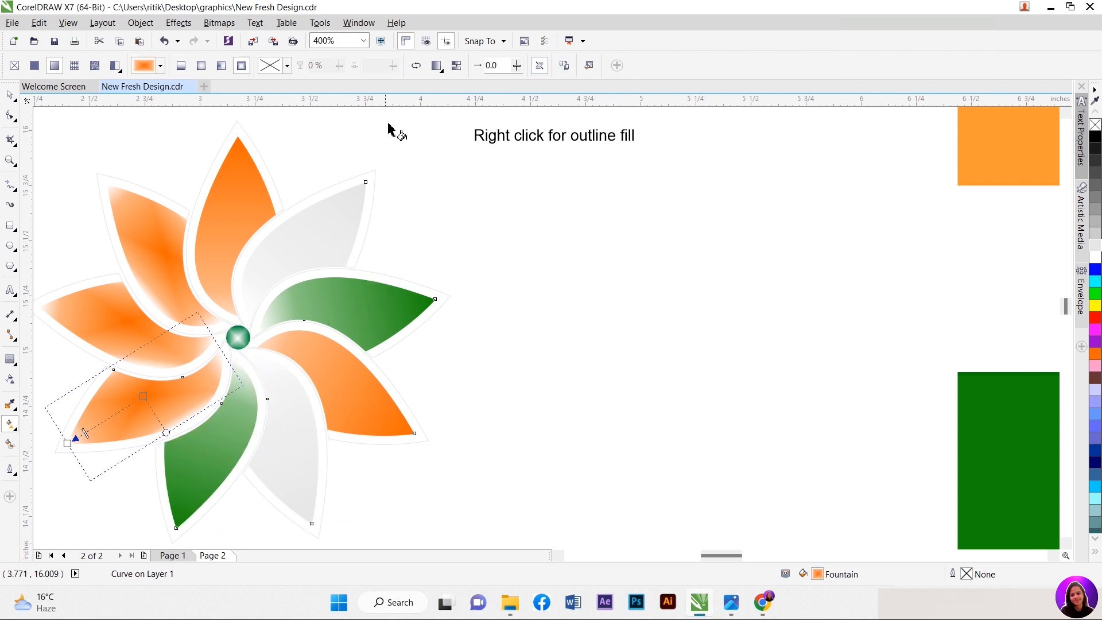
left_click(564, 66)
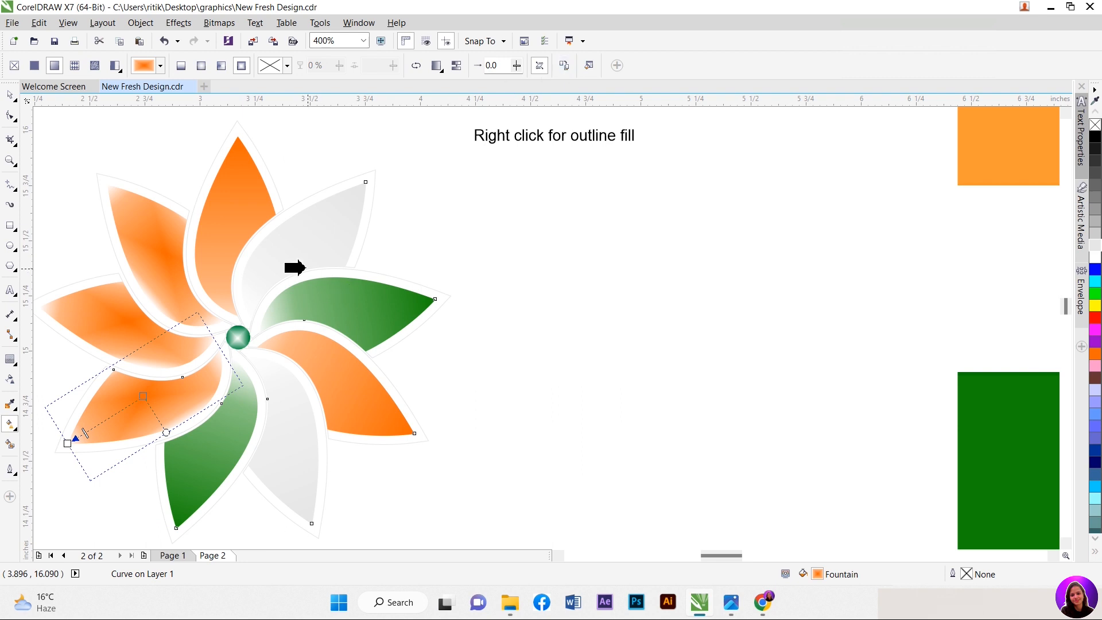
left_click(218, 223)
Step: Copy the upper-right petal's light grey fill to the left petal and the right petal's green fill to the upper-left petal
left_click(122, 311)
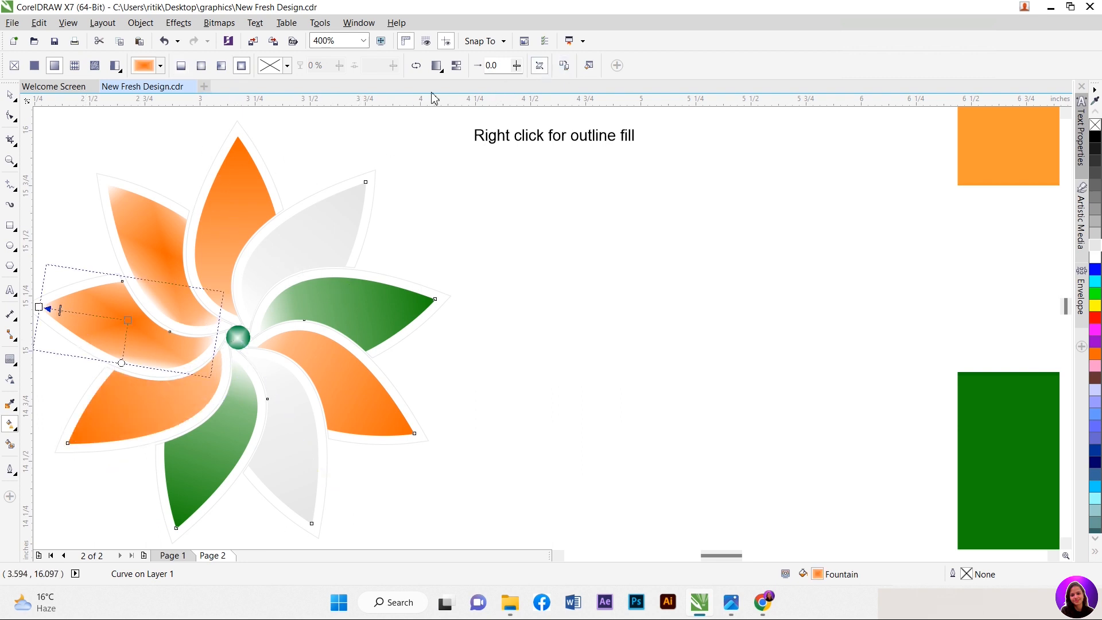
left_click(566, 69)
left_click(316, 241)
left_click(152, 239)
left_click(564, 65)
left_click(360, 290)
key("space")
Step: Group the top orange petal and the upper-right grey petal, each with its own outline shape
left_click(237, 212)
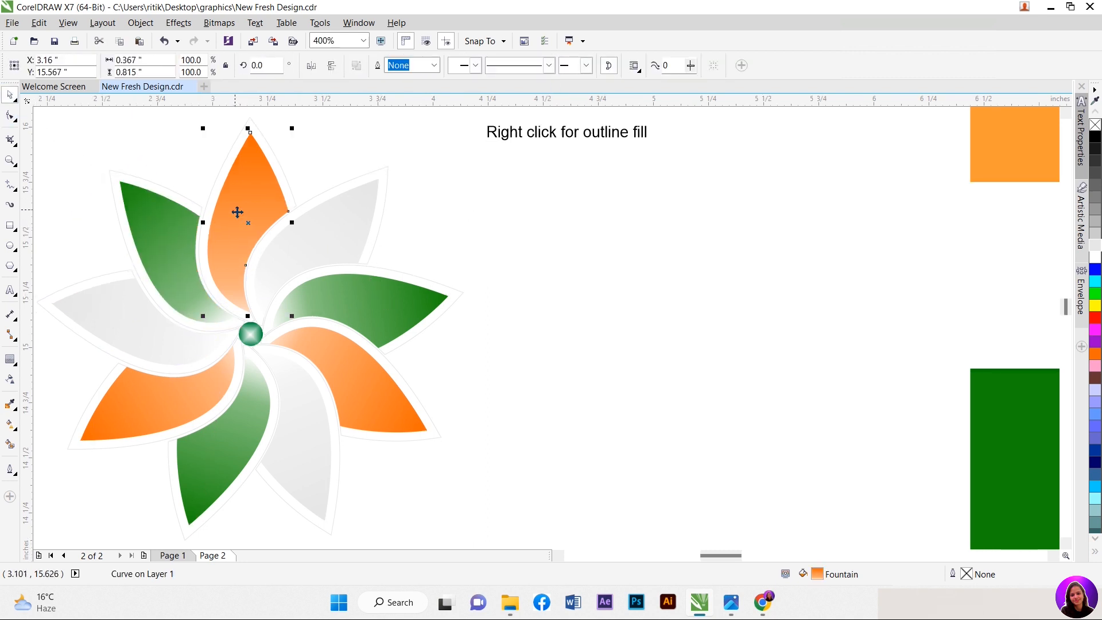
left_click(251, 127, "shift")
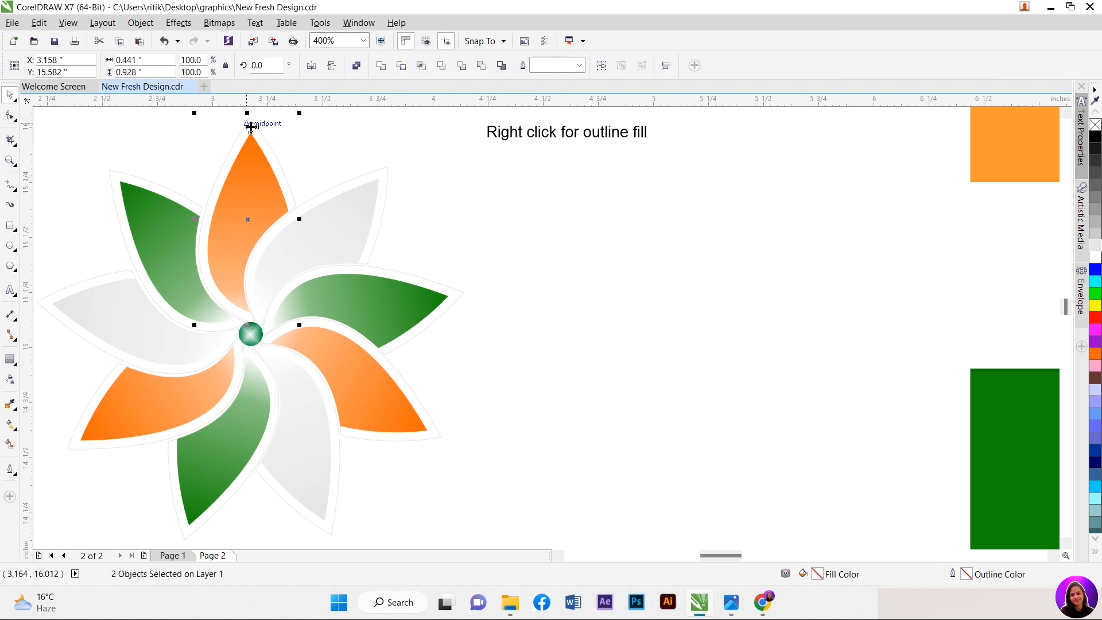
key("ctrl+g")
left_click(384, 174)
left_click(387, 176, "shift")
left_click(599, 68)
Step: Group the right green petal and the lower-right orange petal, each with its own outline shape
left_click(448, 297)
left_click(454, 301, "shift")
left_click(601, 67)
left_click(405, 415)
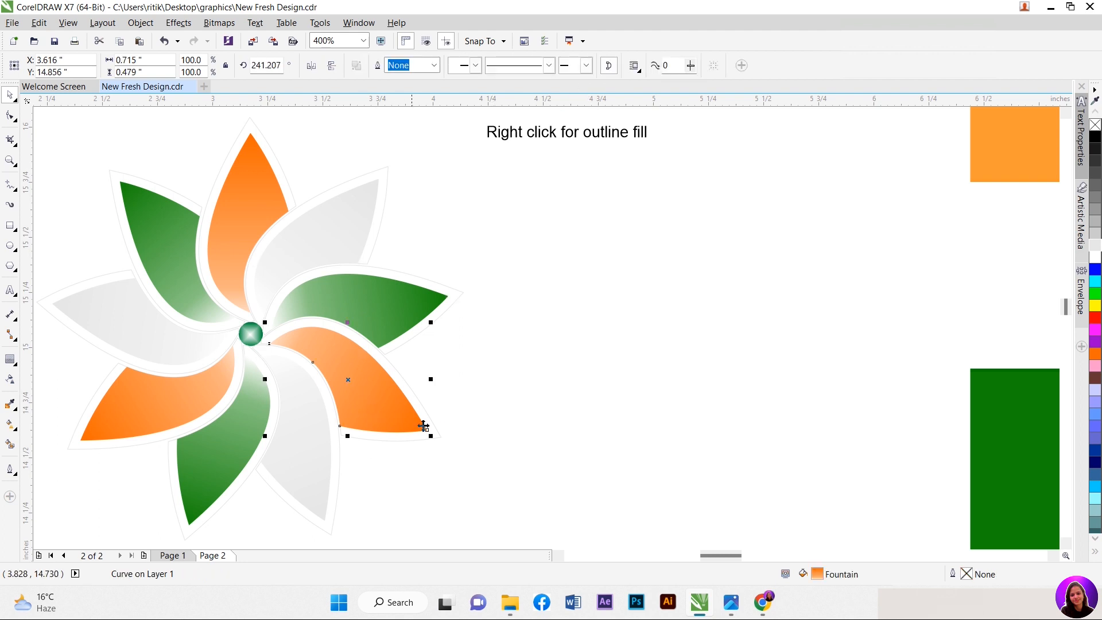
left_click(440, 442, "shift")
left_click(601, 67)
Step: Group the bottom-right grey petal and the bottom-left green petal, each with its own outline shape
left_click(322, 427)
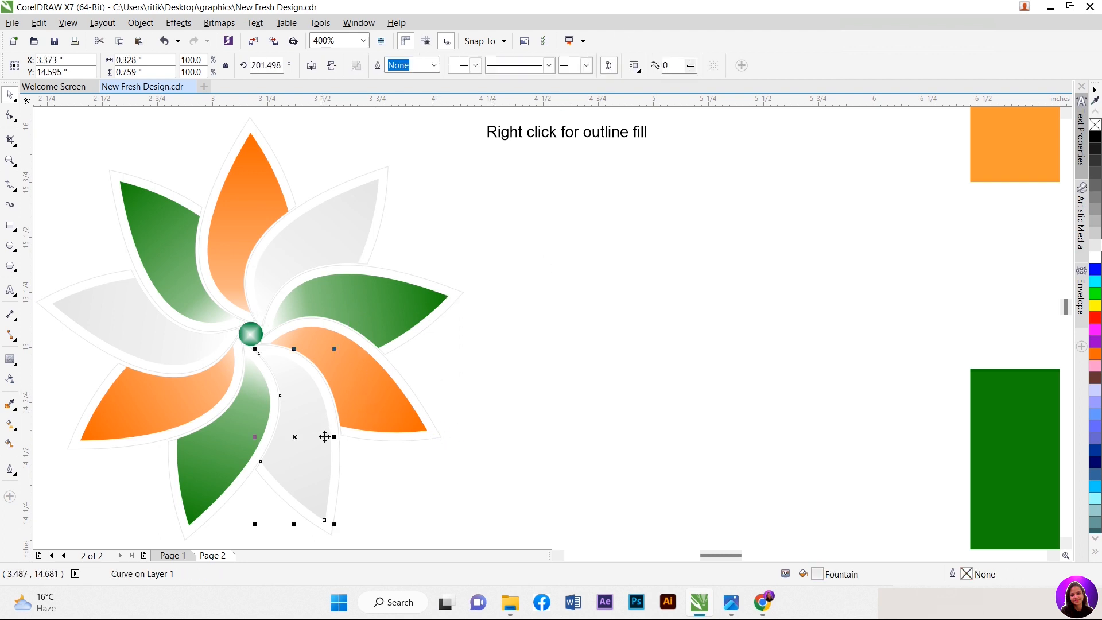
left_click(345, 474, "shift")
left_click(599, 67)
left_click(241, 432)
scroll(192, 306, "down", 1)
scroll(206, 416, "up", 1)
scroll(208, 422, "up", 1)
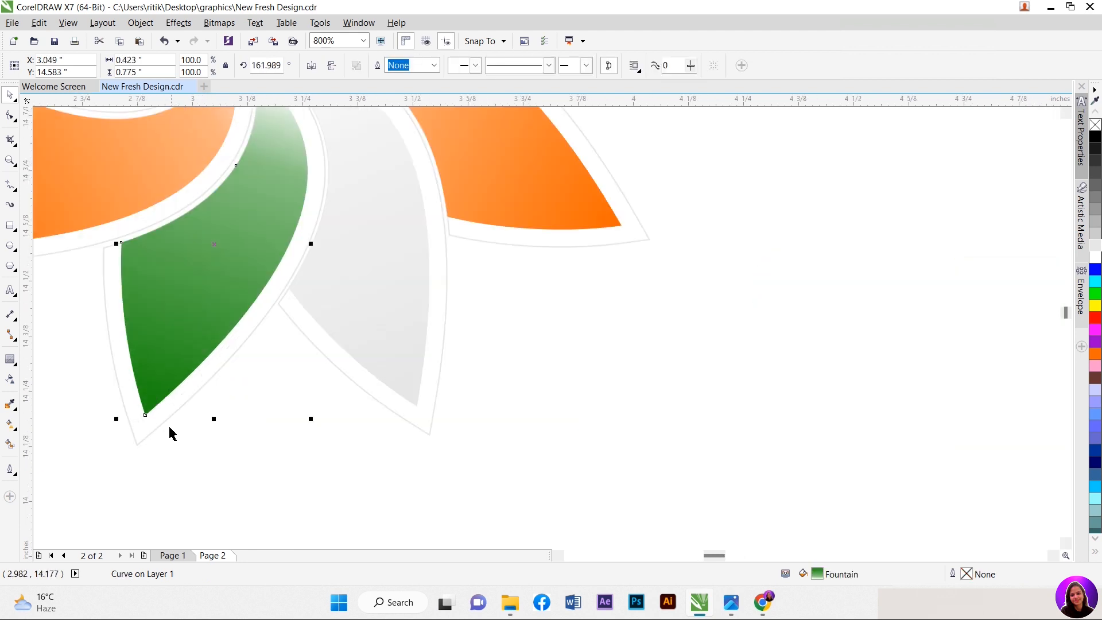
left_click(174, 430, "shift")
left_click(599, 65)
Step: Group the lower-left orange petal with its outline shape
scroll(272, 325, "down", 1)
left_click(242, 283)
scroll(215, 290, "up", 1)
left_click(222, 305, "shift")
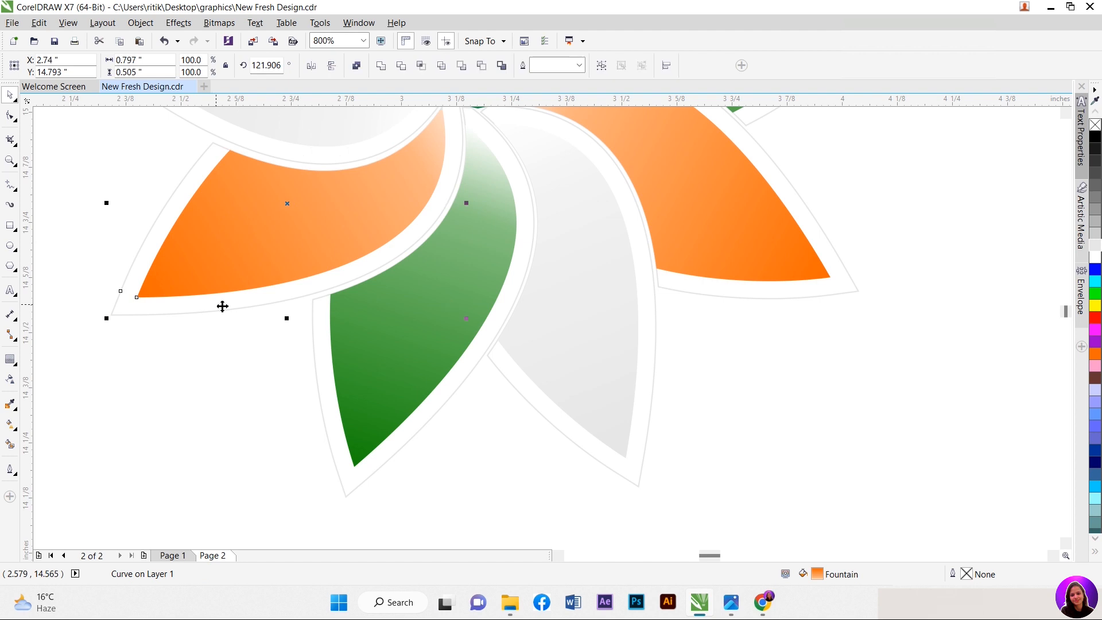
left_click(600, 65)
Step: Group the left grey petal and the upper-left green petal, each with its own outline shape
scroll(307, 314, "down", 1)
left_click(315, 219)
scroll(315, 219, "up", 1)
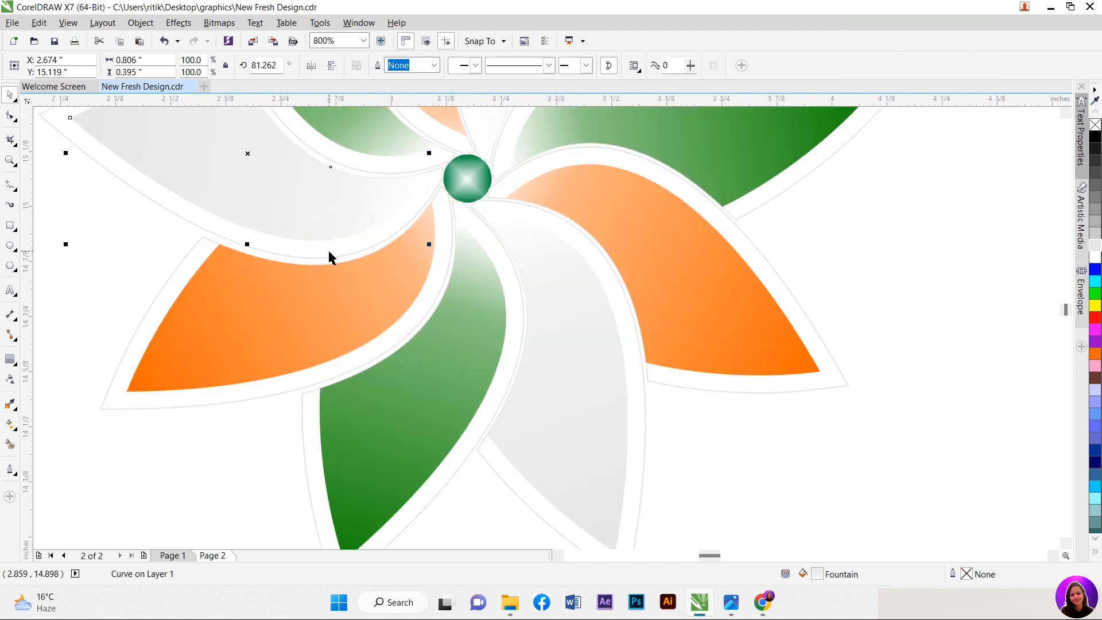
left_click(334, 253, "shift")
left_click(600, 65)
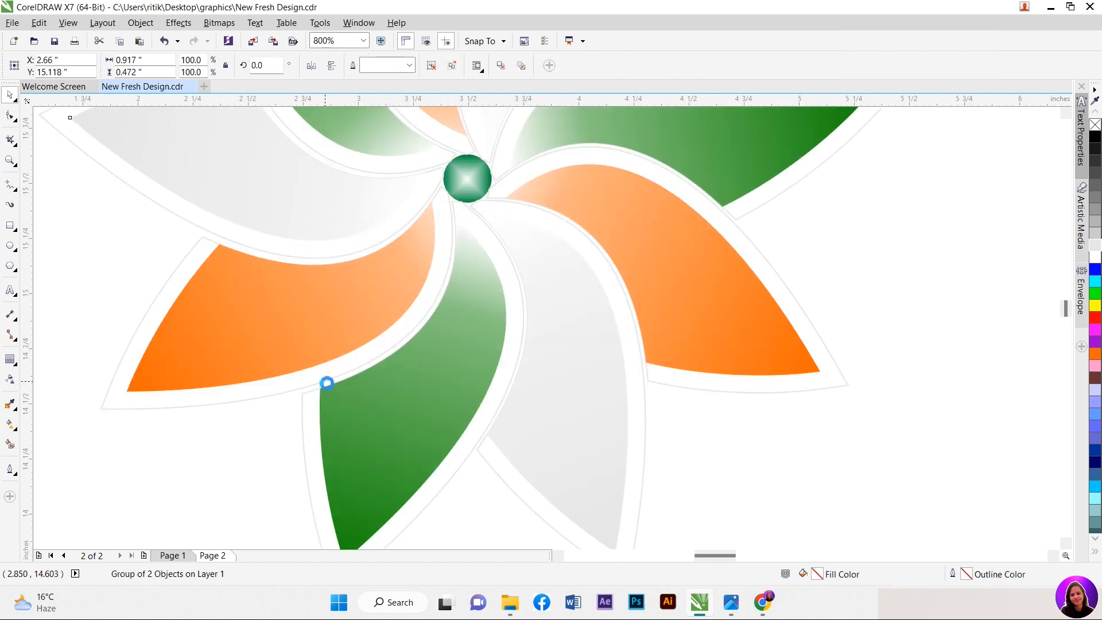
scroll(327, 385, "down", 1)
scroll(372, 305, "up", 1)
left_click(208, 294)
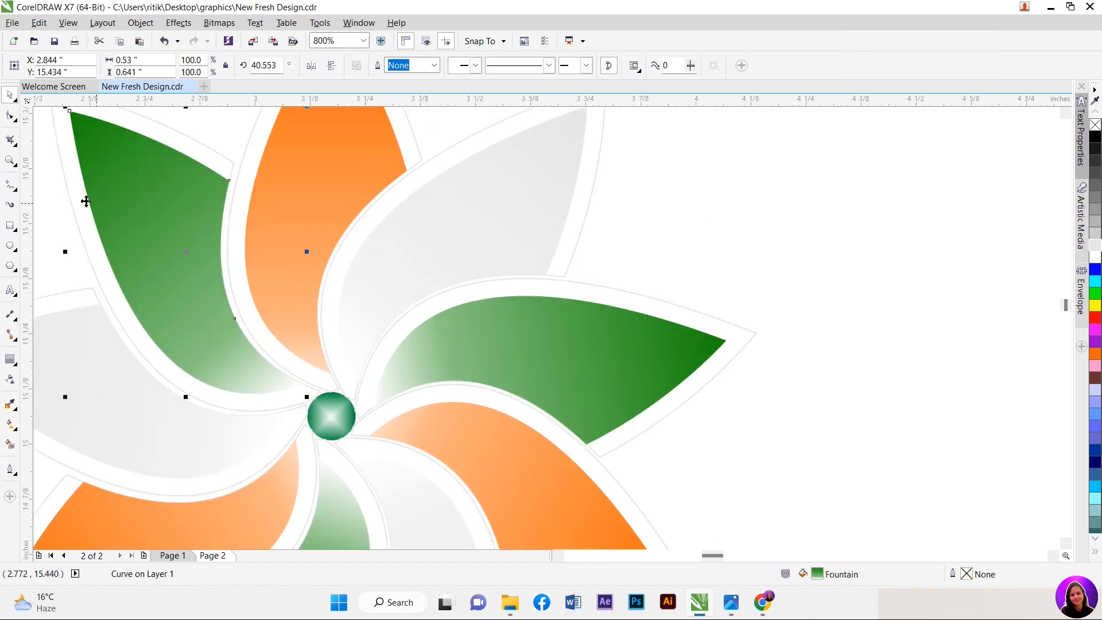
left_click(76, 180, "shift")
left_click(600, 65)
Step: Move the small green circle from the flower's centre to the blank area right of the petals
left_click(300, 182)
scroll(287, 183, "down", 2)
scroll(323, 166, "up", 1)
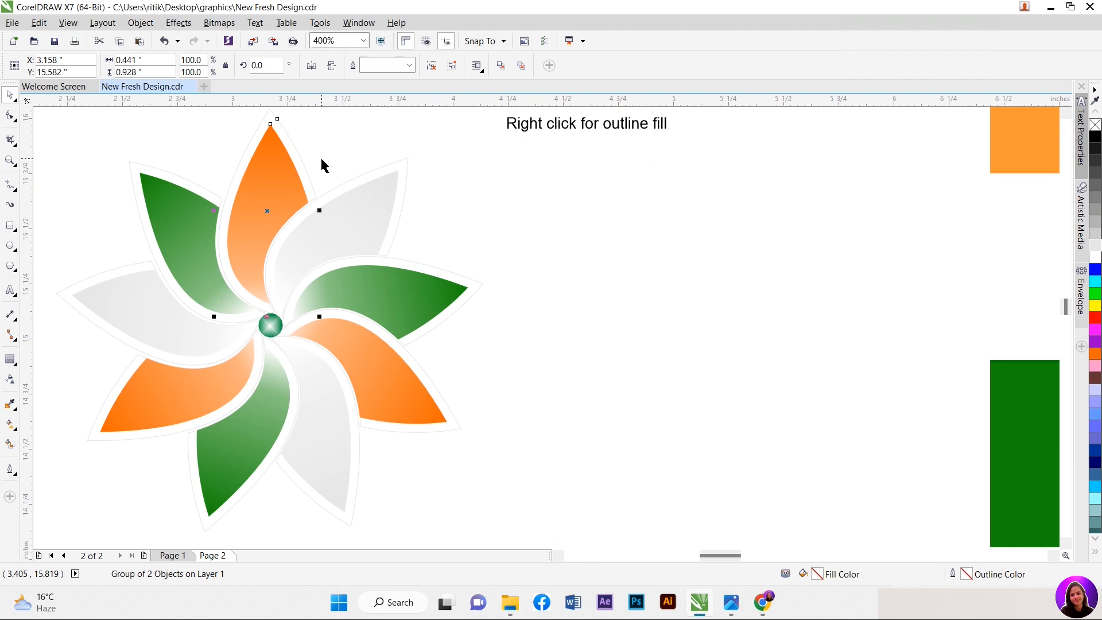
key("Tab")
scroll(341, 247, "down", 1)
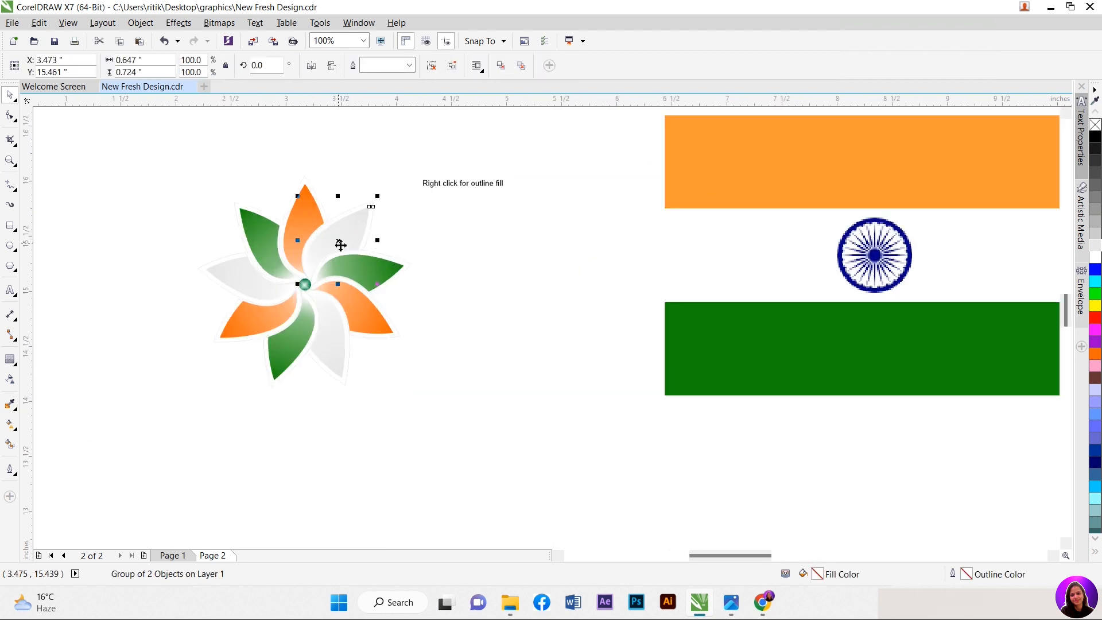
scroll(339, 241, "up", 1)
left_click(276, 330)
left_click_drag(299, 325, 604, 290)
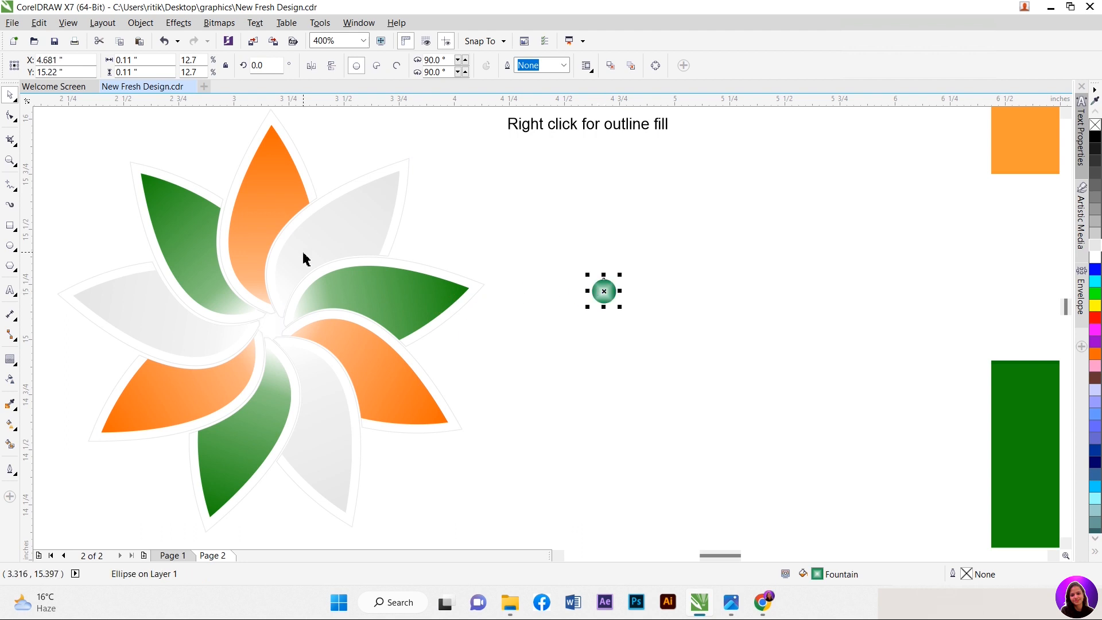
Step: Remove the outlines from all nine petal groups and group the petals into one object
scroll(302, 256, "down", 1)
left_click_drag(384, 326, 418, 423)
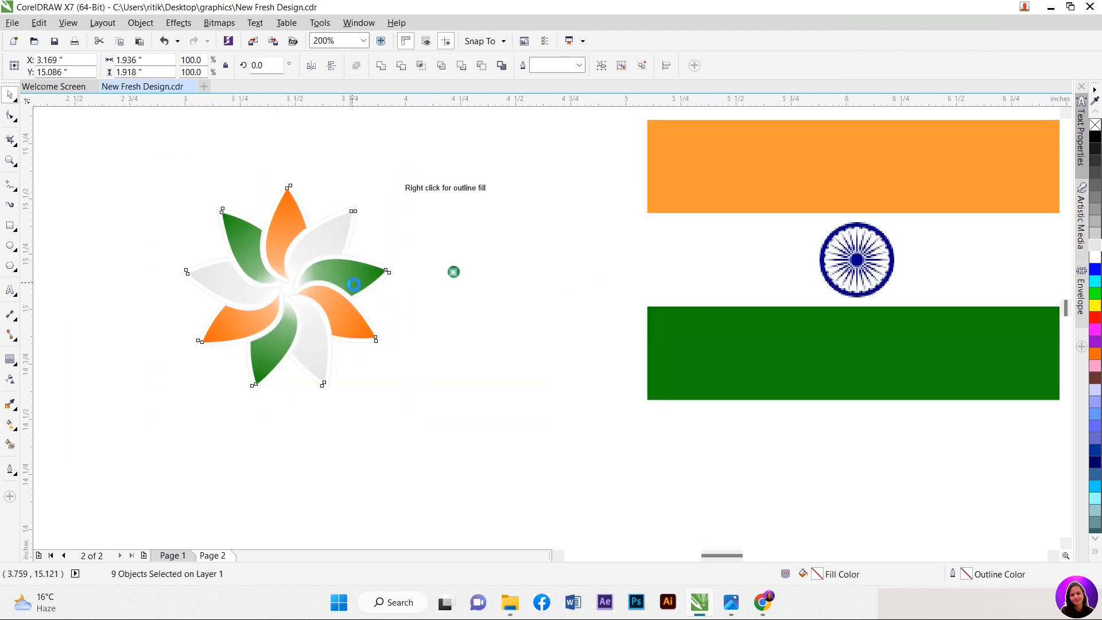
scroll(468, 243, "up", 1)
left_click(484, 233)
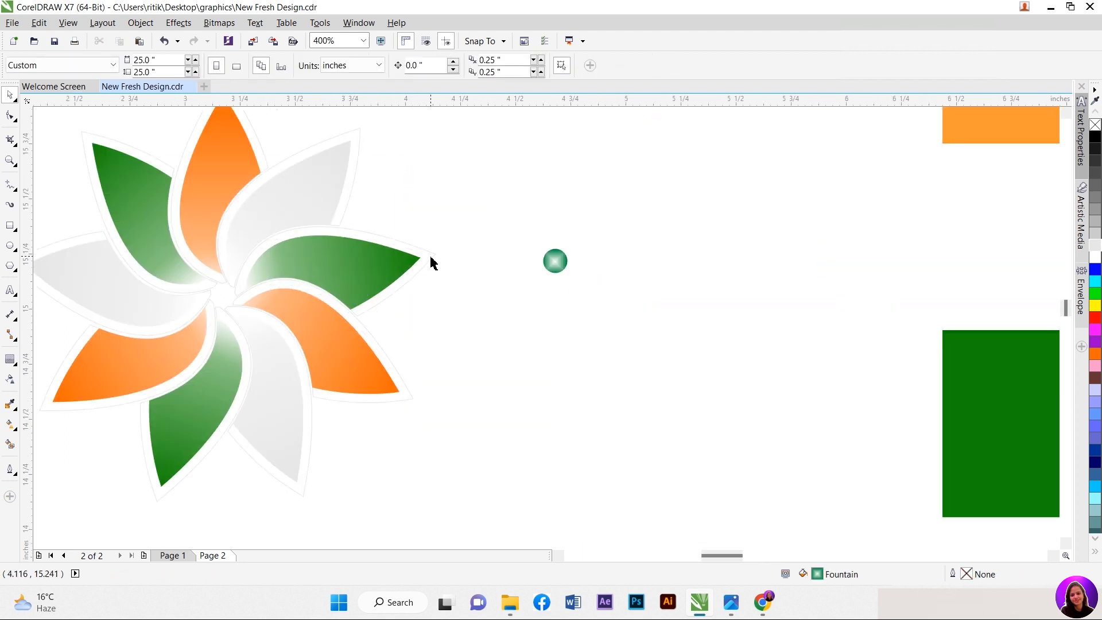
left_click(432, 263)
scroll(432, 262, "down", 1)
left_click_drag(194, 166, 459, 428)
scroll(414, 279, "up", 1)
right_click(1096, 124)
scroll(306, 249, "down", 1)
scroll(299, 240, "up", 1)
scroll(300, 243, "down", 1)
left_click(602, 66)
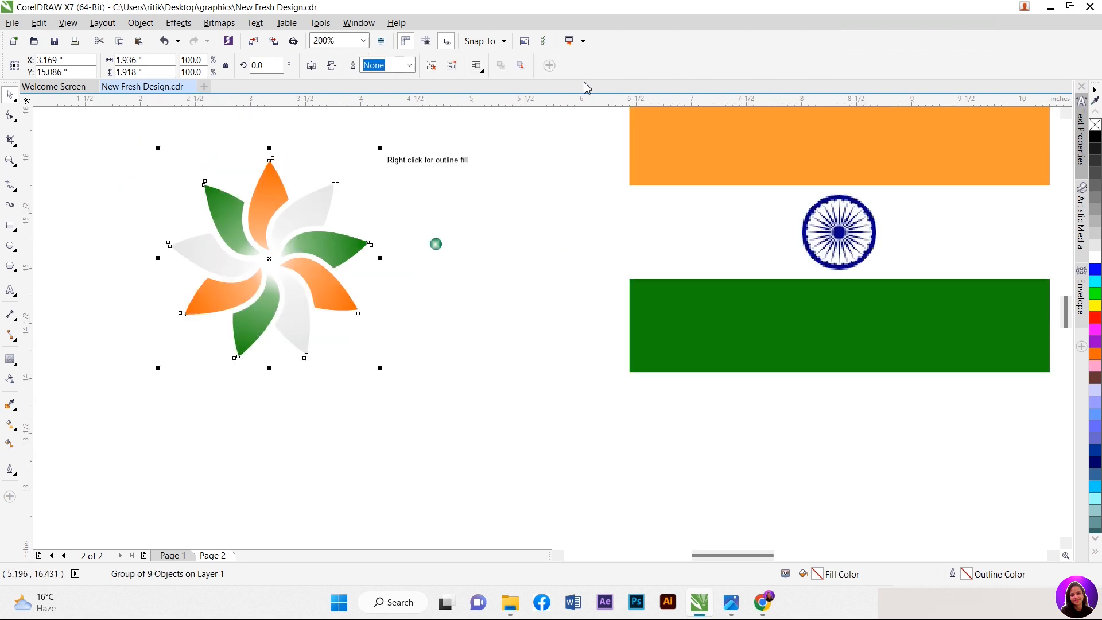
Step: Apply a drop shadow with the Flat Bottom Left preset to the grouped petals
left_click(21, 341)
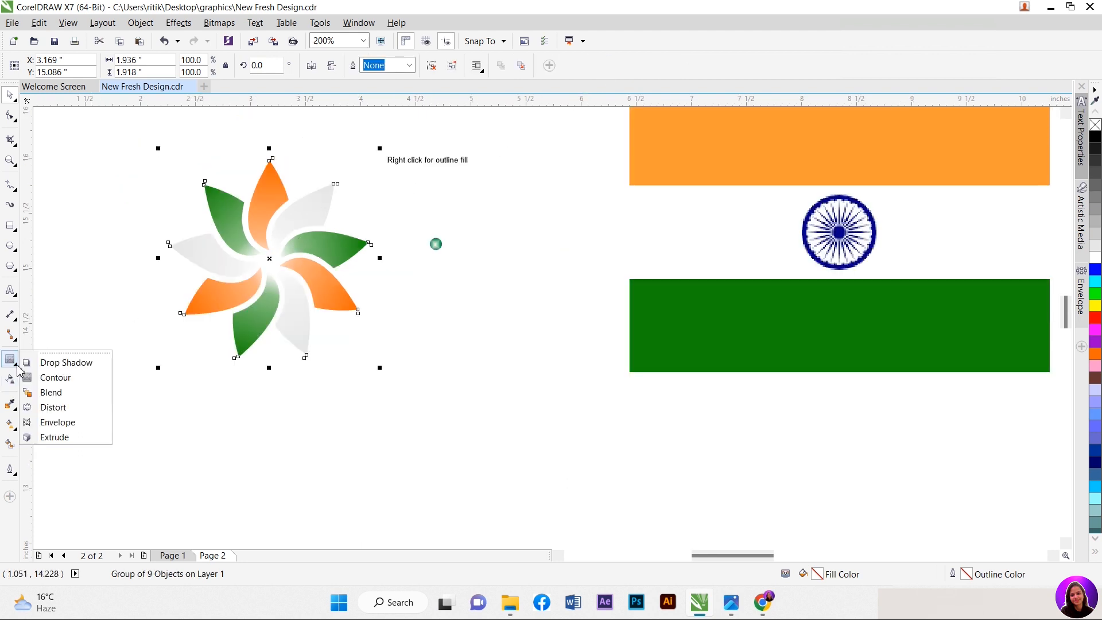
left_click(58, 361)
left_click(51, 65)
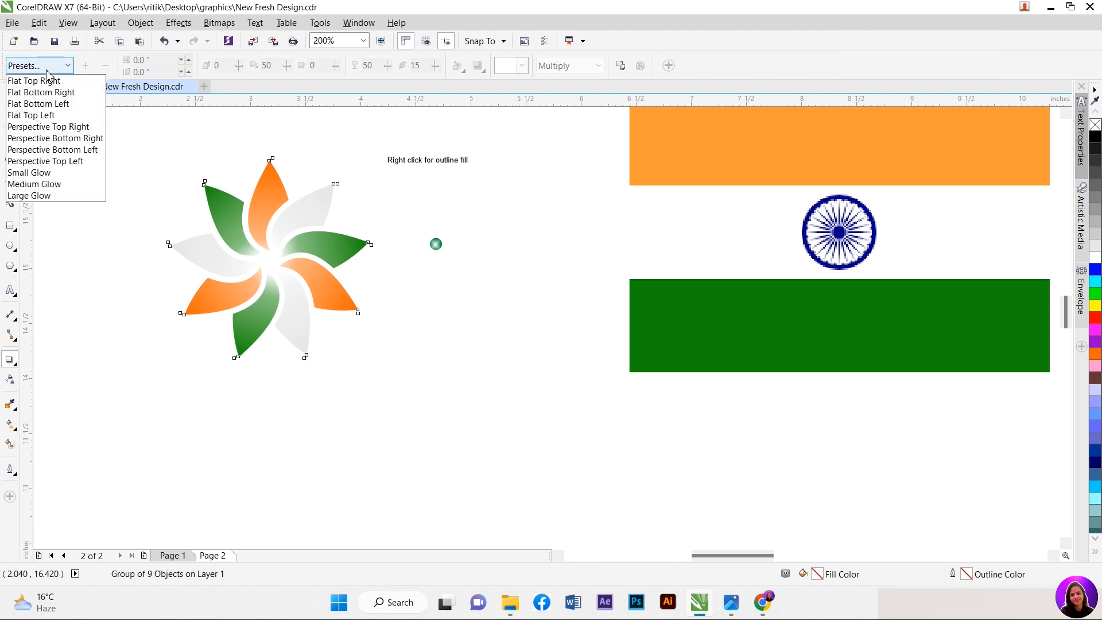
left_click(57, 103)
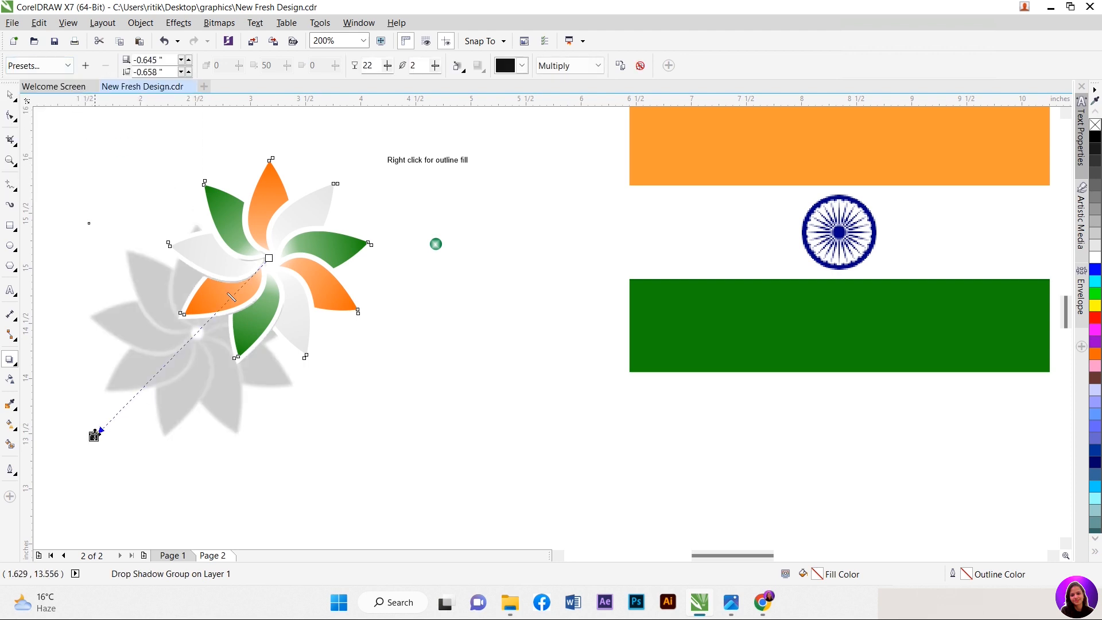
Step: Pull the drop shadow in close beneath the petals, to an offset of about 0.002" horizontally and -0.043" vertically
left_click_drag(139, 427, 277, 374)
scroll(343, 263, "up", 2)
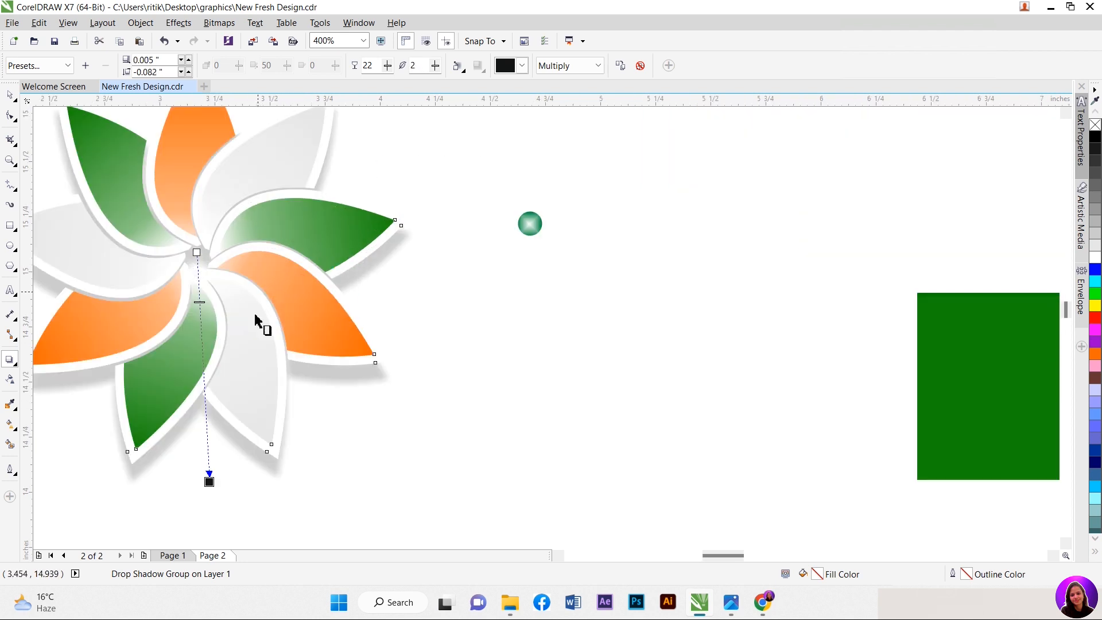
left_click_drag(209, 477, 209, 474)
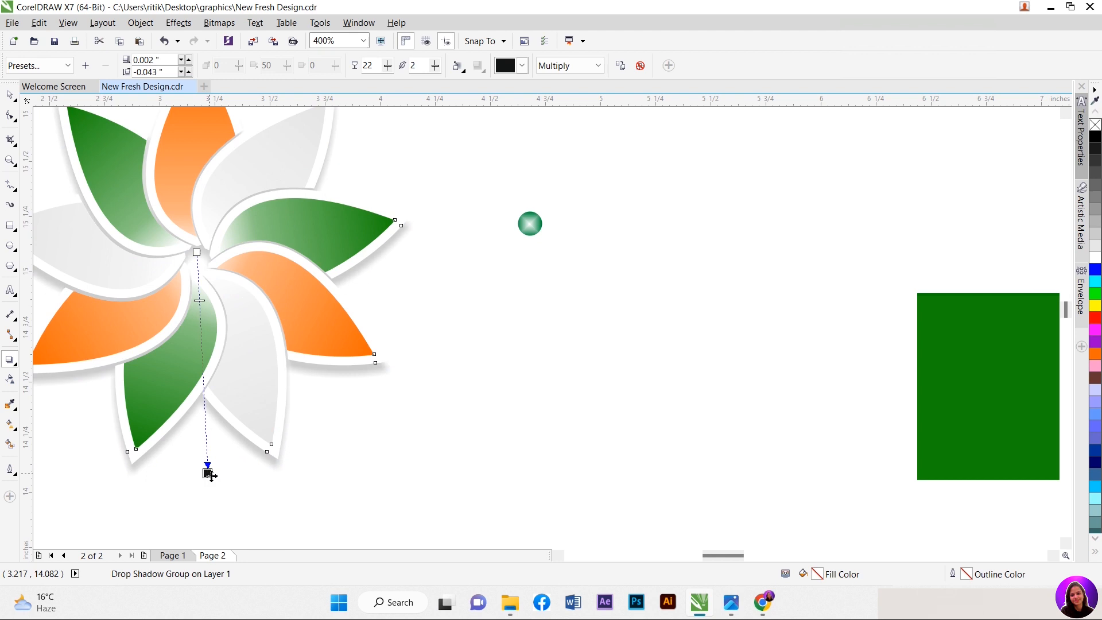
left_click(12, 97)
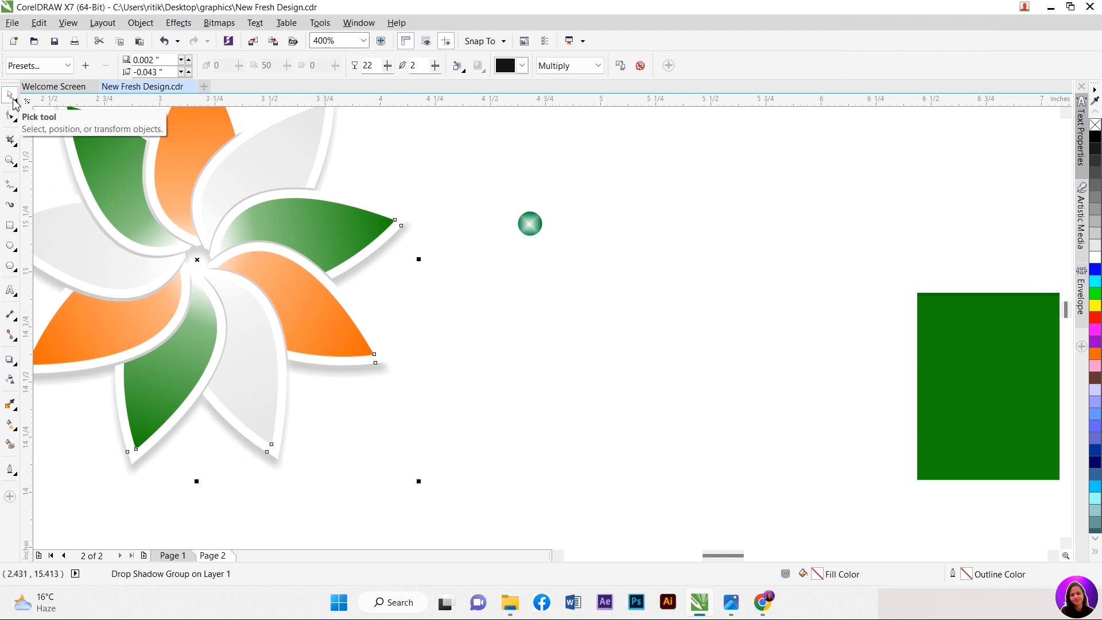
Step: Move the small green circle slightly down and bring it to the front of the page
left_click(534, 253)
left_click(529, 224)
scroll(526, 241, "down", 2)
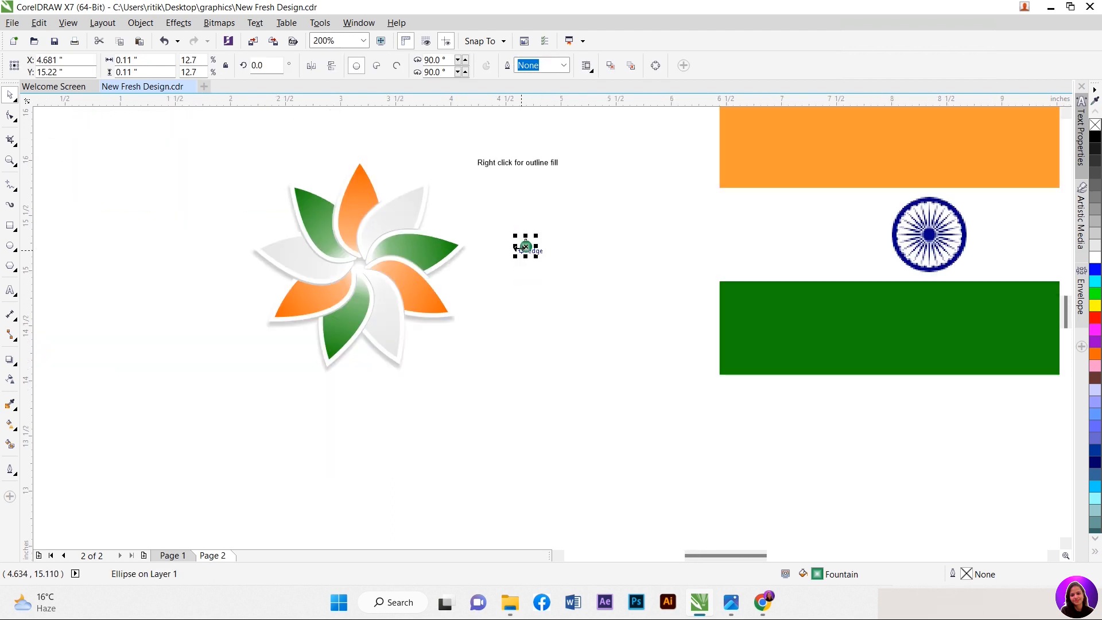
scroll(526, 247, "up", 2)
left_click_drag(535, 247, 543, 296)
right_click(543, 296)
mouse_move(596, 437)
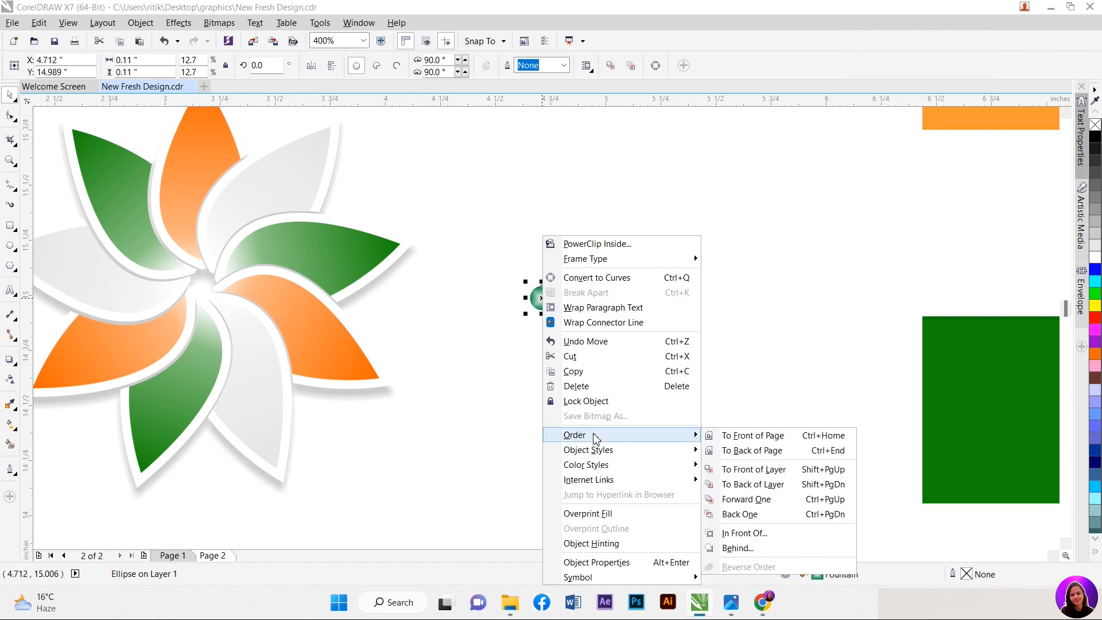
left_click(741, 438)
Step: Enlarge the green circle to about 0.375" and centre it horizontally and vertically on the flower
left_click_drag(565, 320, 587, 343)
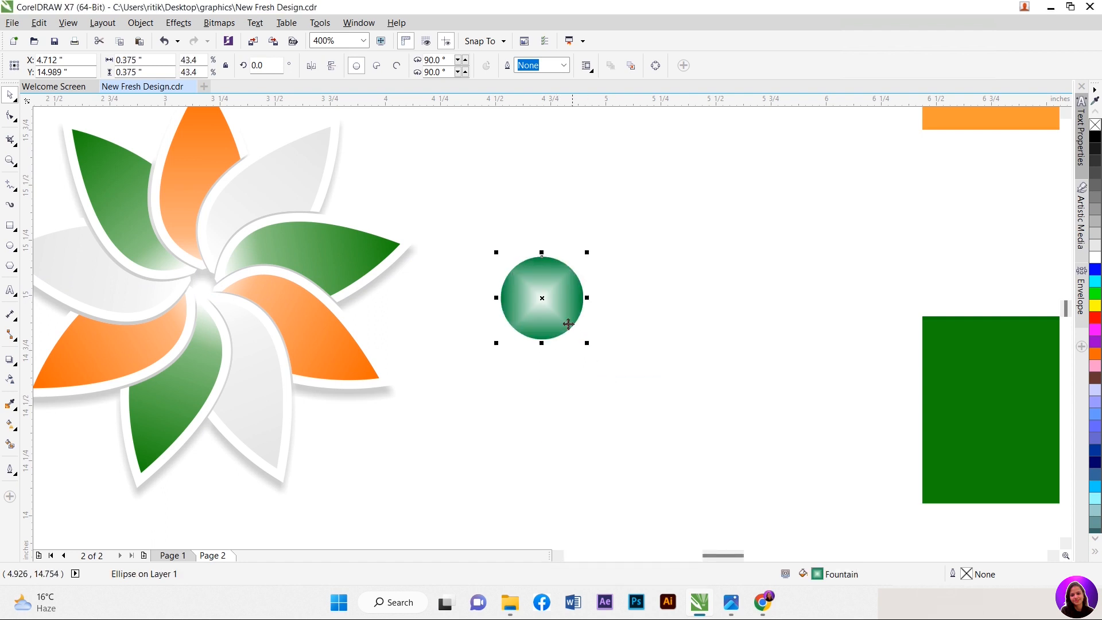
left_click(322, 267, "shift")
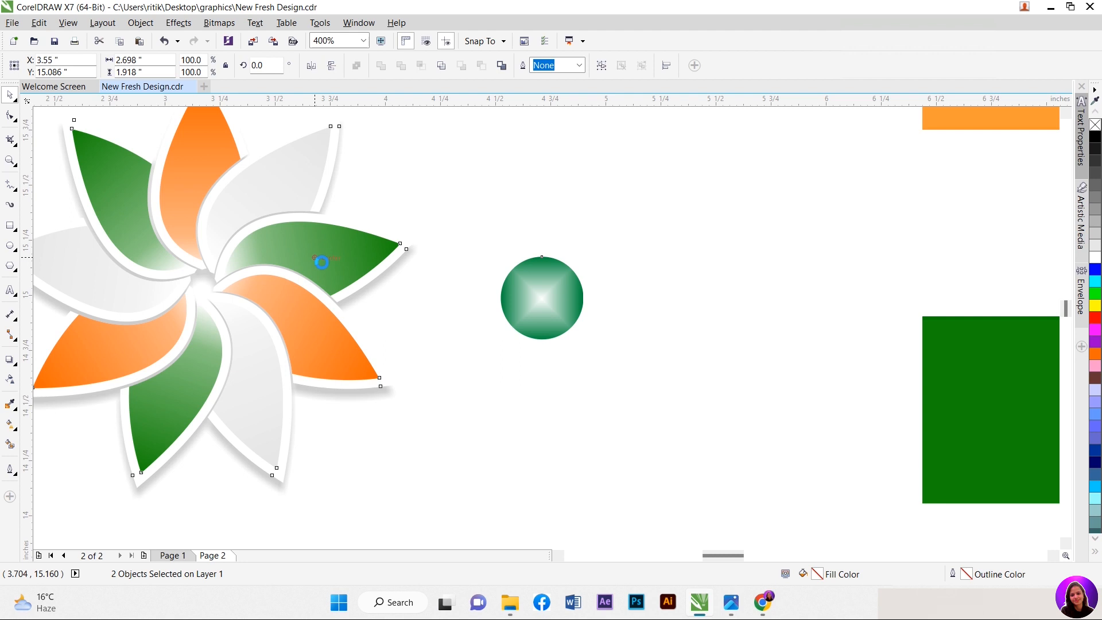
key("c")
key("e")
left_click(552, 270)
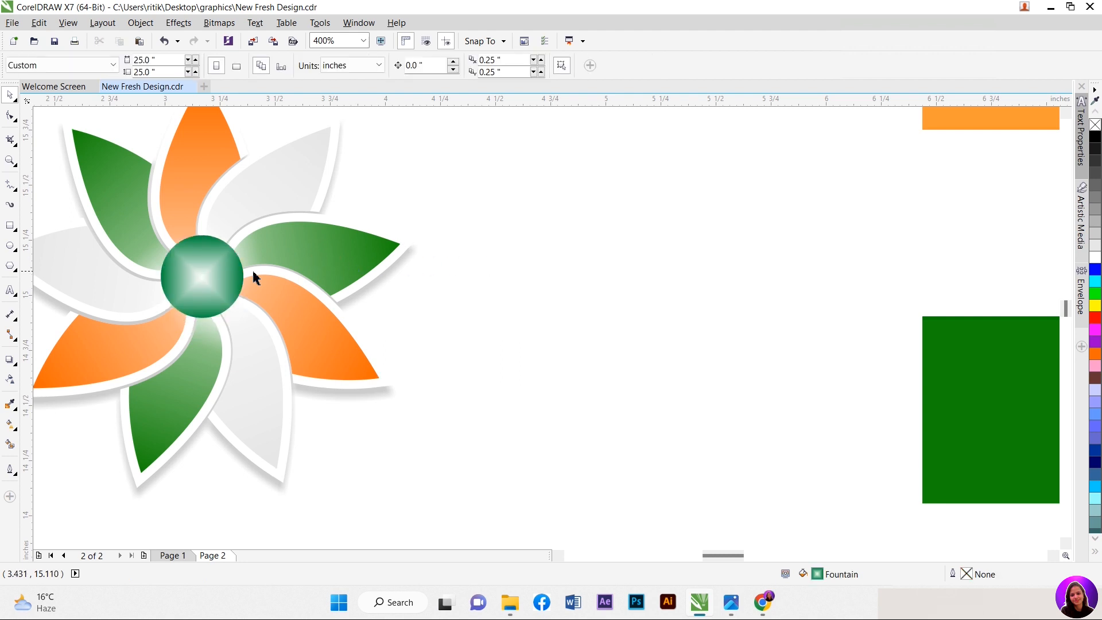
scroll(251, 271, "down", 1)
scroll(238, 282, "up", 1)
Step: Fill the centre circle white, enlarge it to about 0.431" and make a concentric copy about 0.267" across
left_click(218, 263)
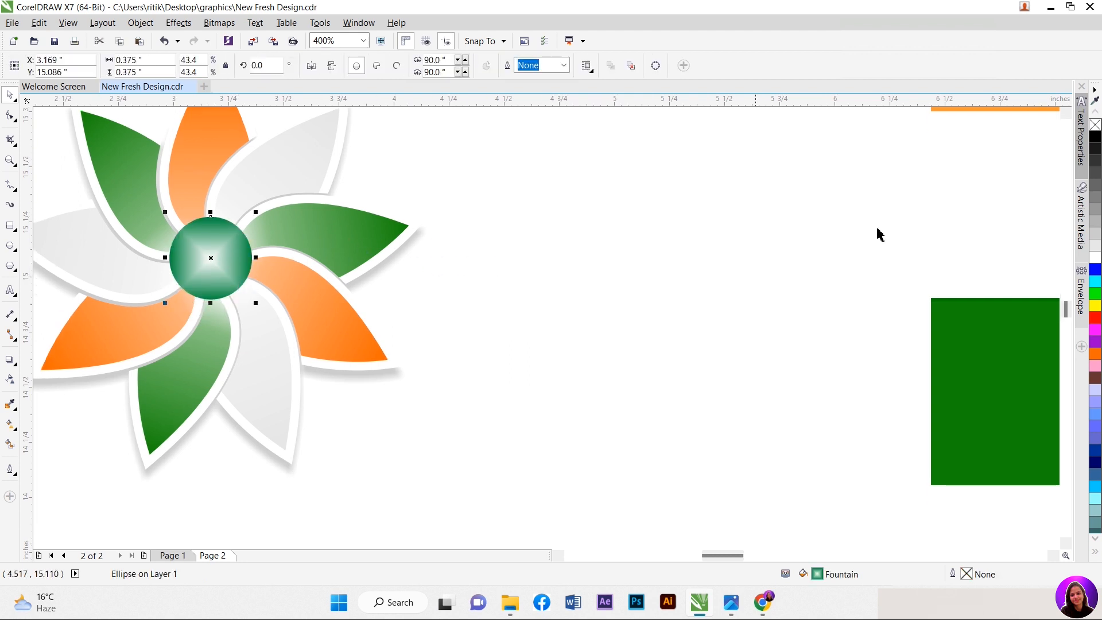
left_click(1095, 257)
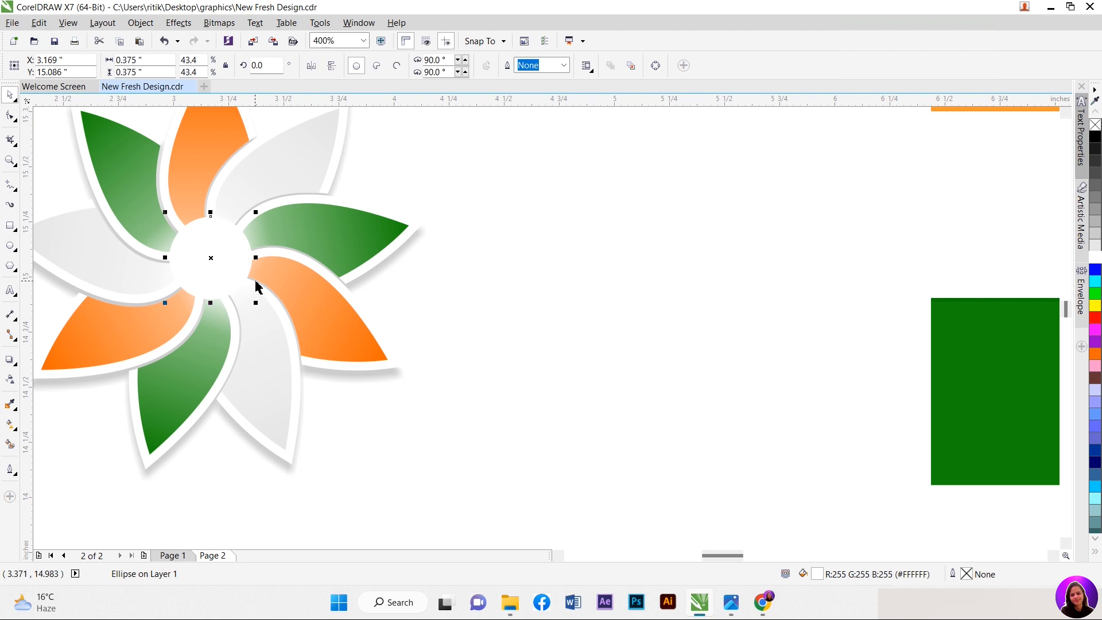
mouse_move(257, 305)
left_mouse_down()
mouse_move(279, 329)
mouse_move(241, 290)
left_mouse_up()
right_click(259, 320)
scroll(236, 288, "up", 2)
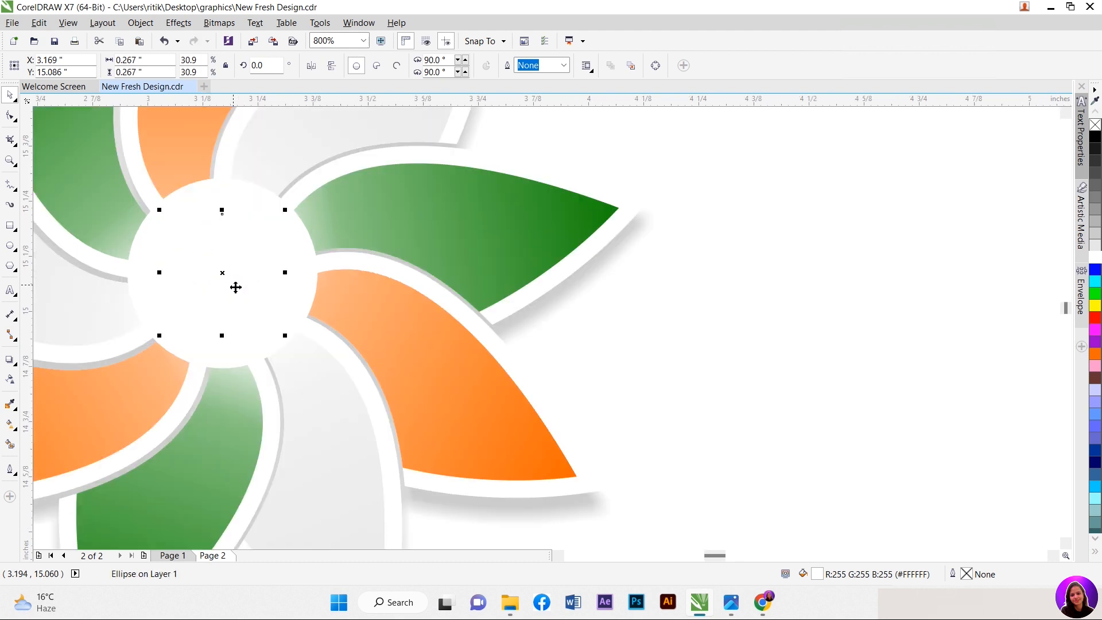
Step: Give the smaller centre circle a black fill and outline, and convert it to a bitmap
left_click(1095, 137)
right_click(1096, 137)
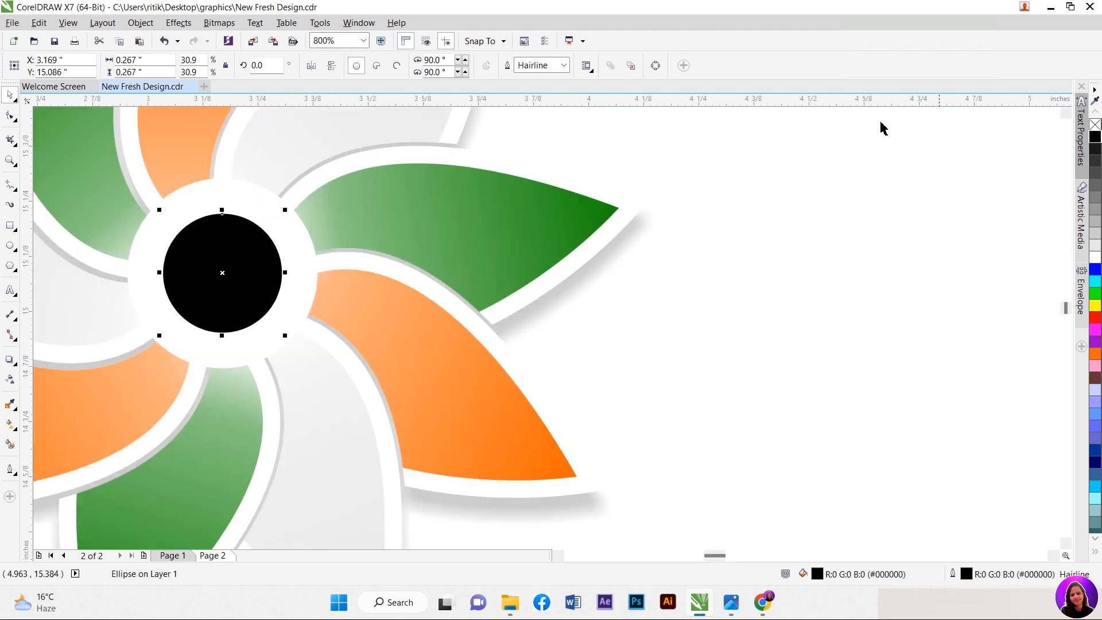
left_click(223, 23)
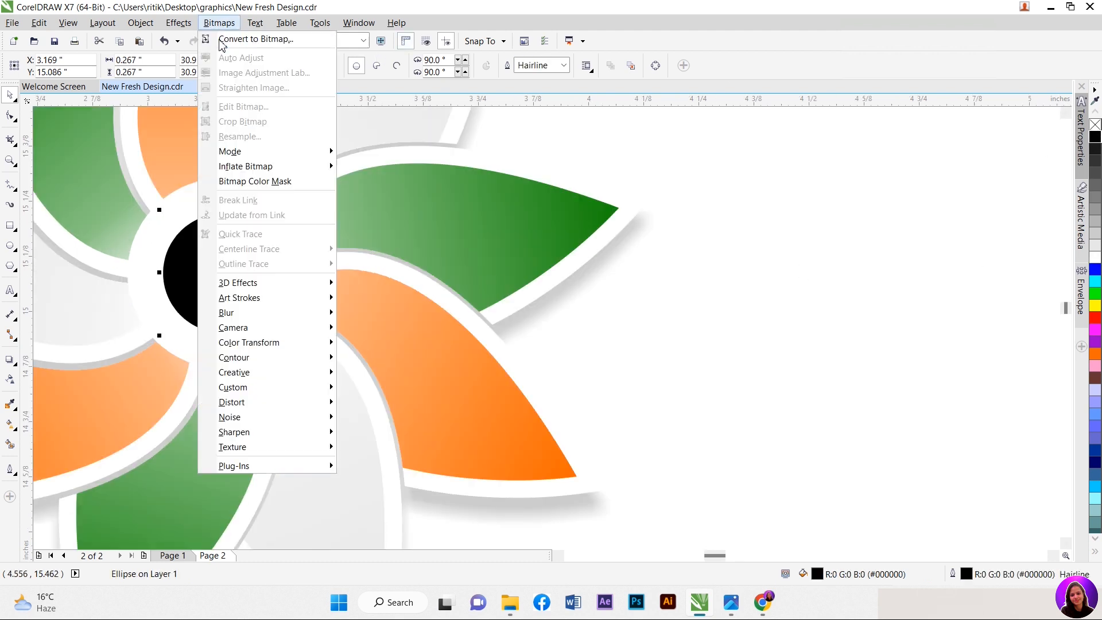
left_click(250, 38)
left_click(505, 376)
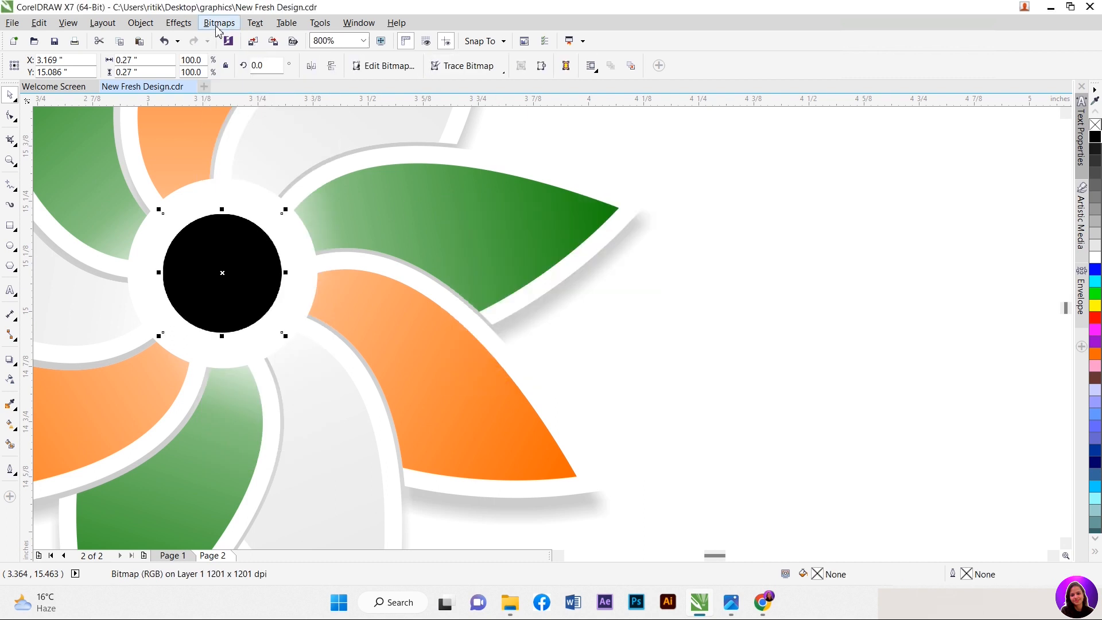
Step: Blur the black circle bitmap and shift it down over the lower edge of the white circle
left_click(219, 23)
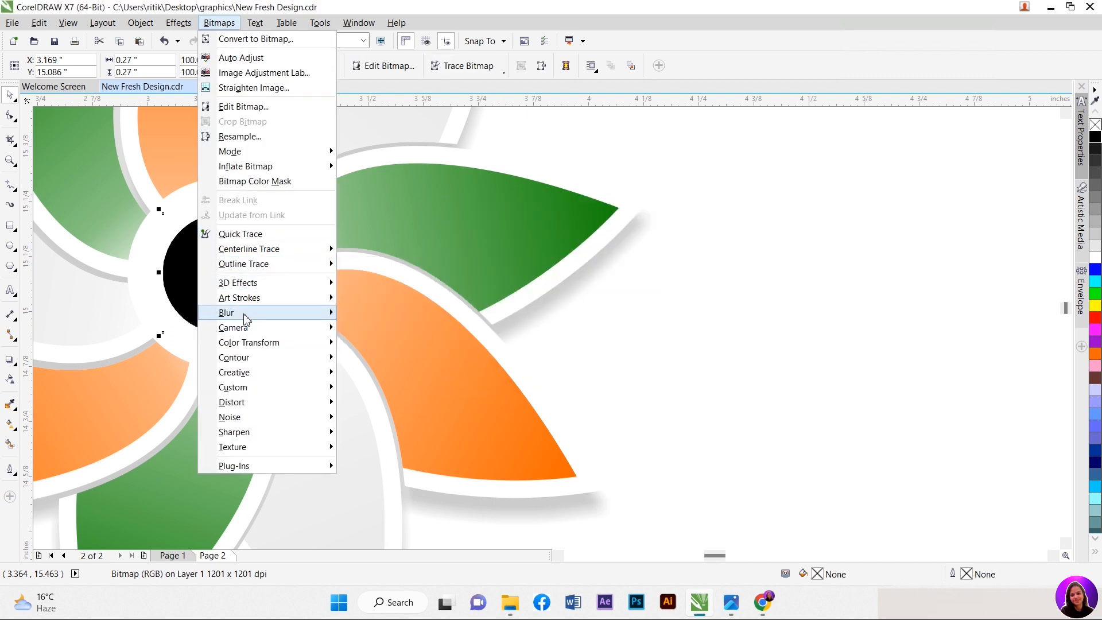
mouse_move(279, 315)
left_click(372, 330)
left_click_drag(492, 370, 514, 374)
left_click(594, 425)
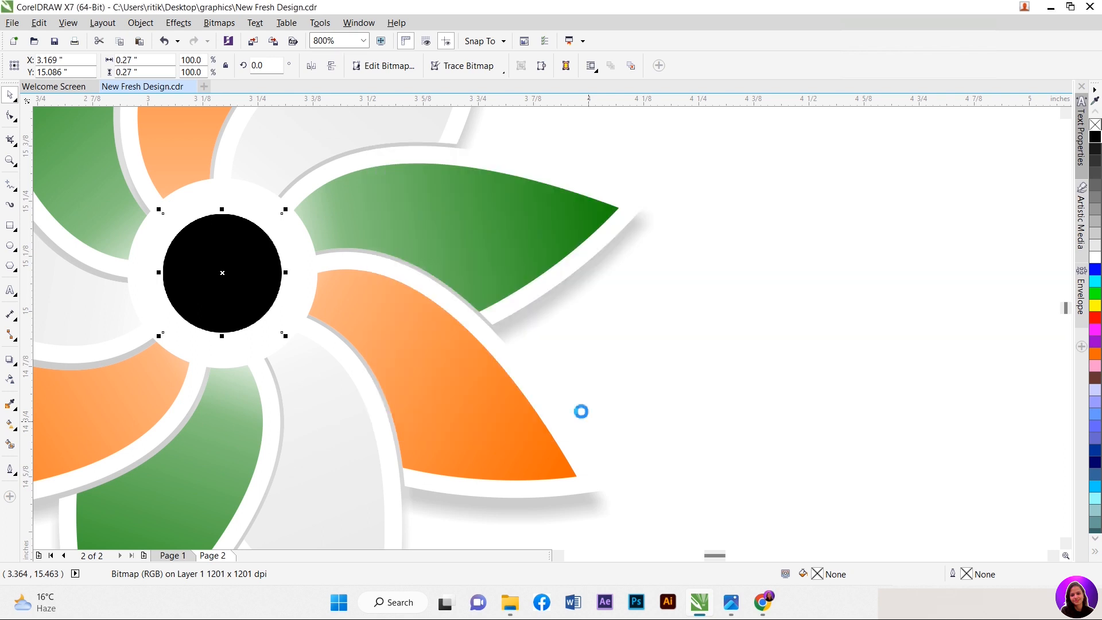
left_click_drag(238, 268, 229, 328)
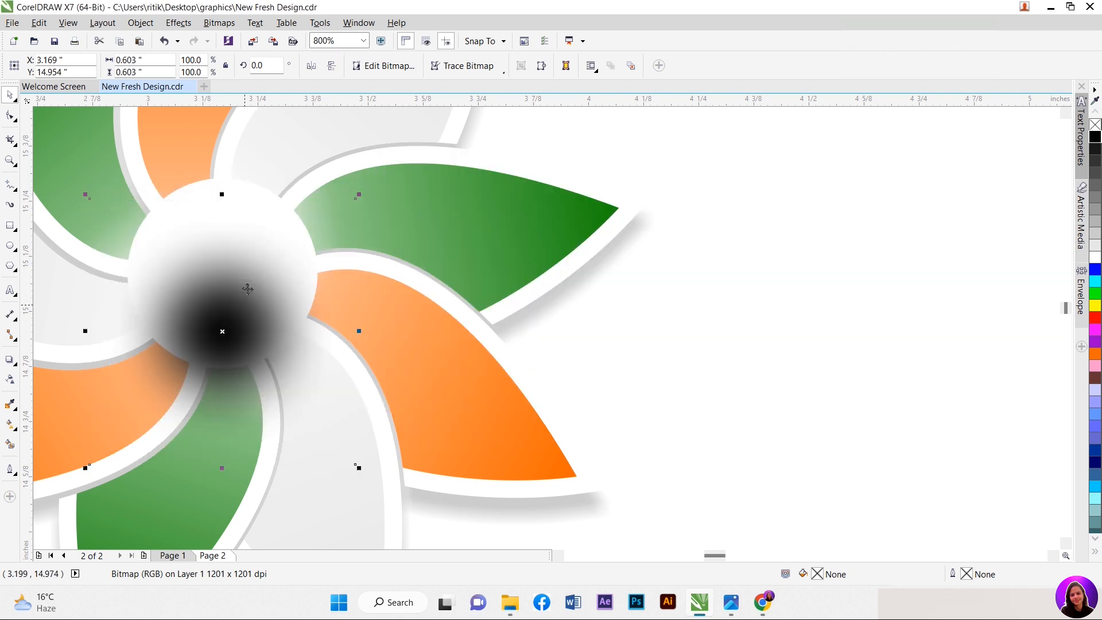
Step: Bring the white centre circle to the front of the page
left_click(246, 184)
right_click(245, 186)
mouse_move(295, 383)
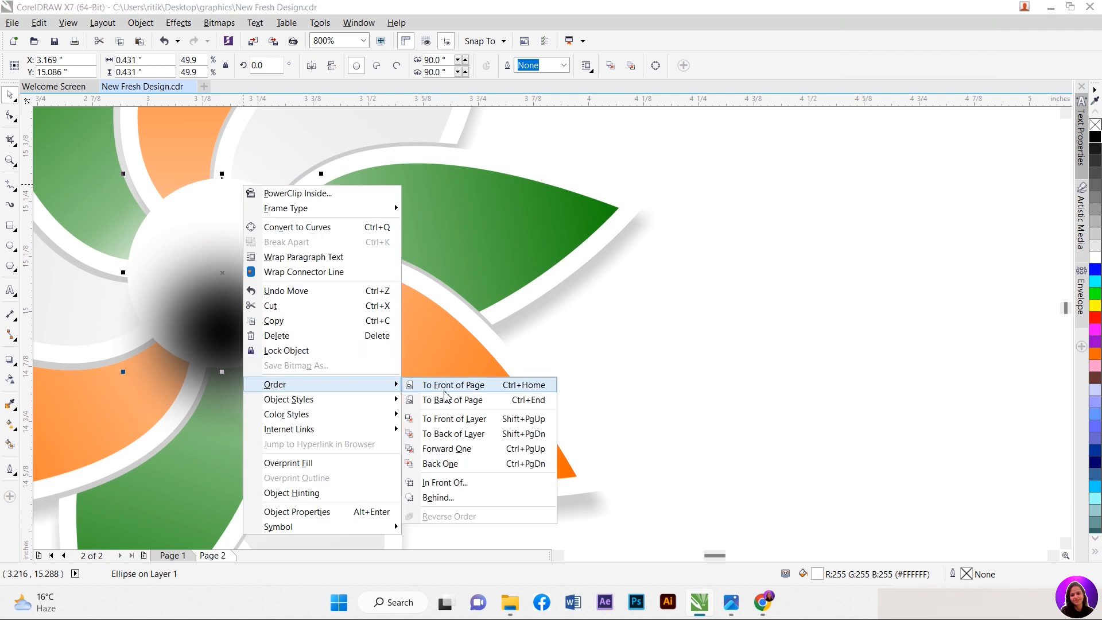
left_click(448, 385)
Step: Move the blurred black shadow back behind the white centre circle and enlarge it slightly
left_click(253, 394)
left_click_drag(253, 394, 250, 327)
left_click_drag(222, 263, 223, 274)
left_click_drag(360, 410, 382, 432)
scroll(195, 314, "down", 1)
left_click(499, 324)
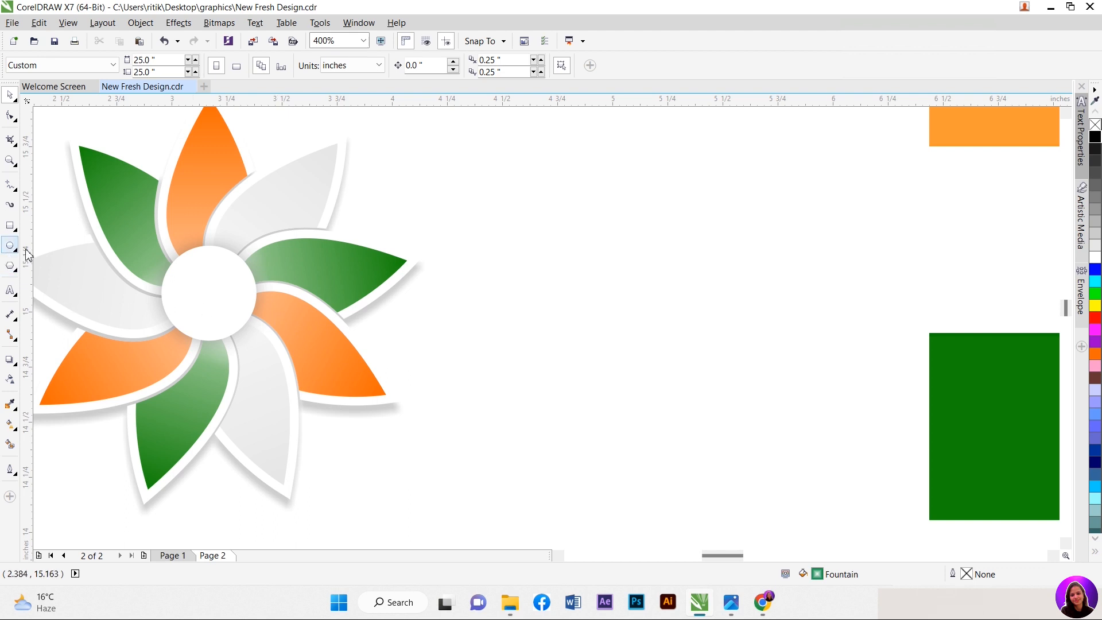
Step: Make a slightly smaller concentric copy of the white centre circle, about 0.401" across
left_click(189, 287)
scroll(189, 287, "up", 2)
left_click_drag(334, 399, 325, 397)
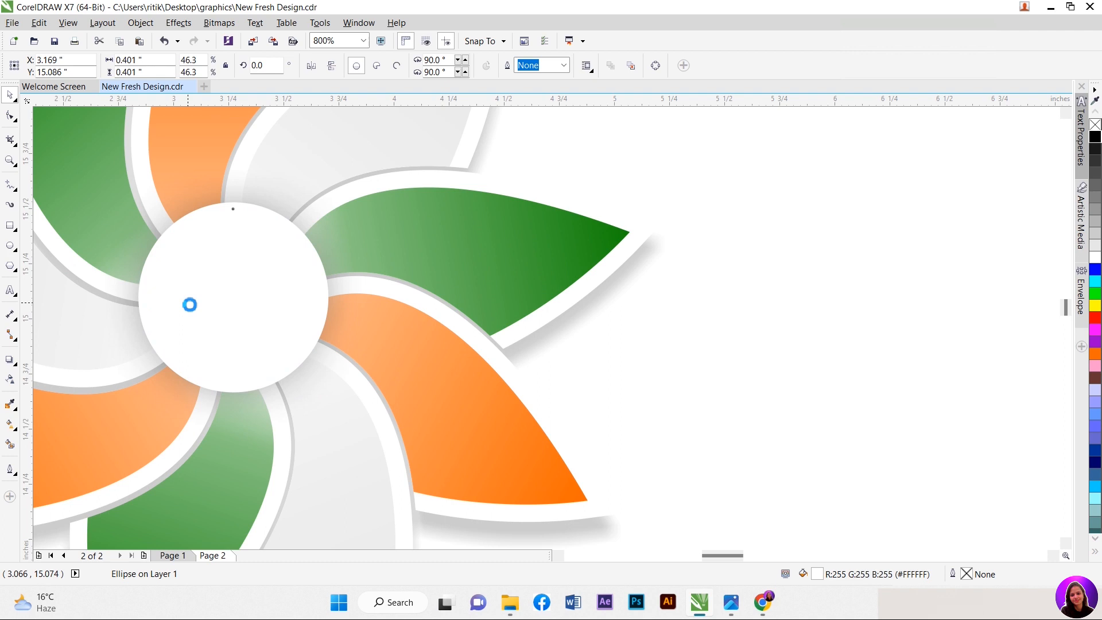
Step: Move the Indian flag image closer to the flower
scroll(199, 299, "down", 2)
left_click_drag(695, 321, 493, 316)
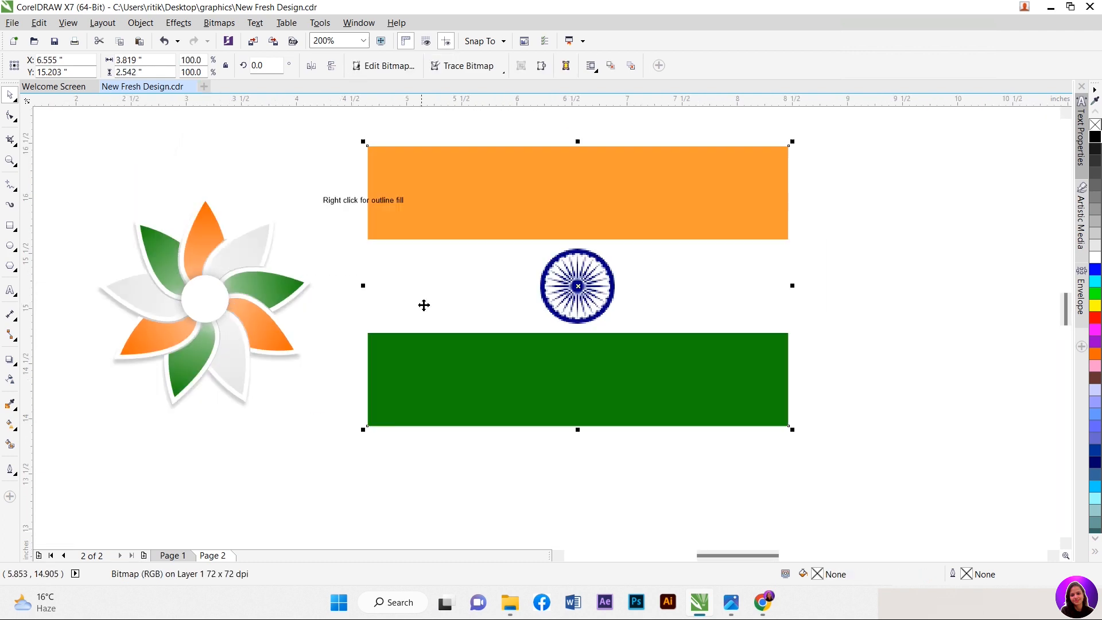
scroll(416, 308, "up", 2)
scroll(416, 307, "down", 2)
Step: Sample the navy blue of the flag's wheel with the Color Eyedropper and fill the inner centre circle with it
left_click(10, 403)
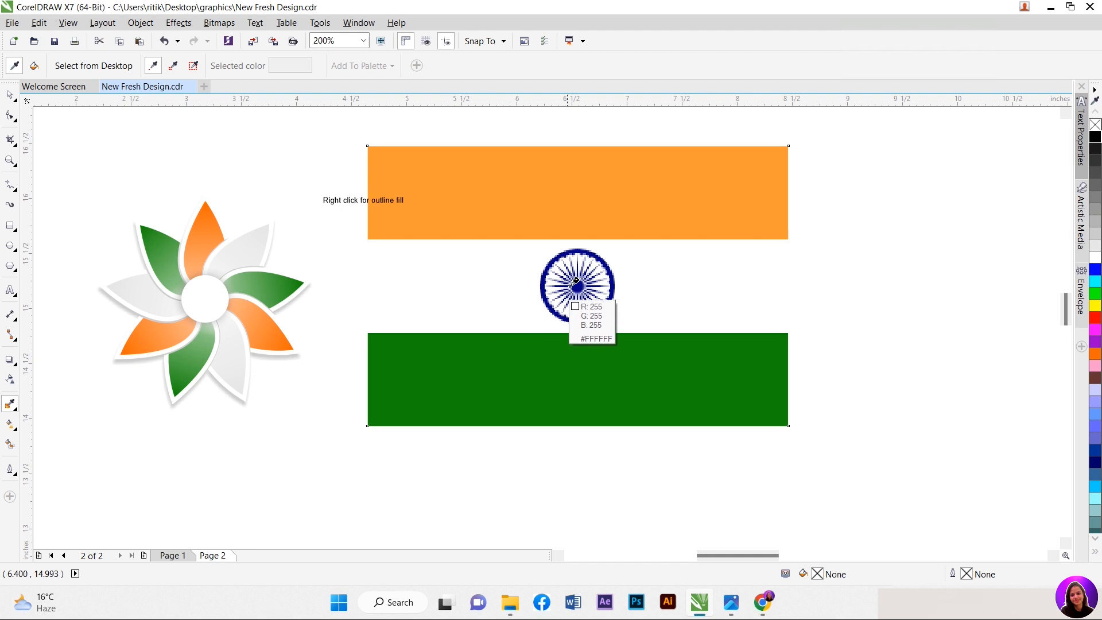
left_click(563, 256)
scroll(216, 297, "up", 6)
left_click(189, 284)
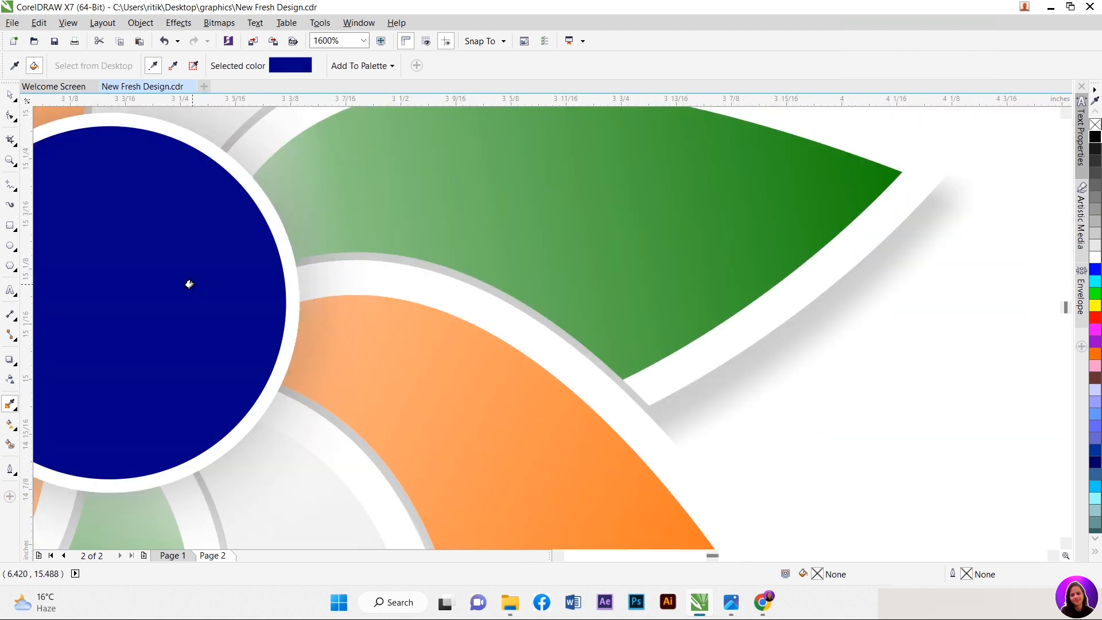
key("space")
scroll(236, 285, "down", 1)
left_click(308, 342)
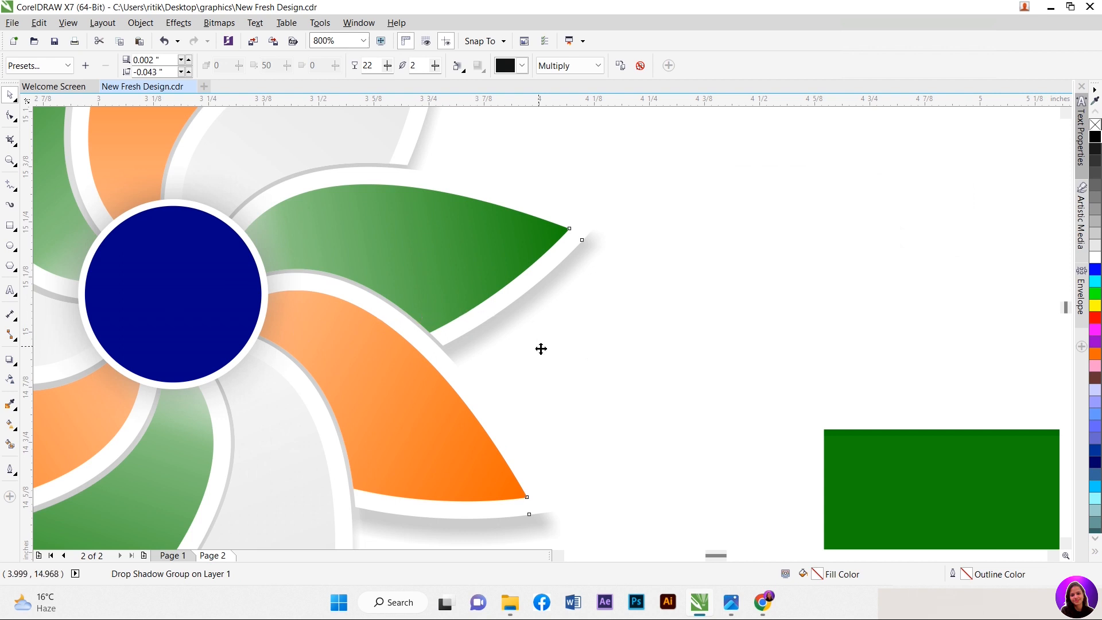
left_click(695, 315)
scroll(355, 294, "down", 1)
left_click(677, 313)
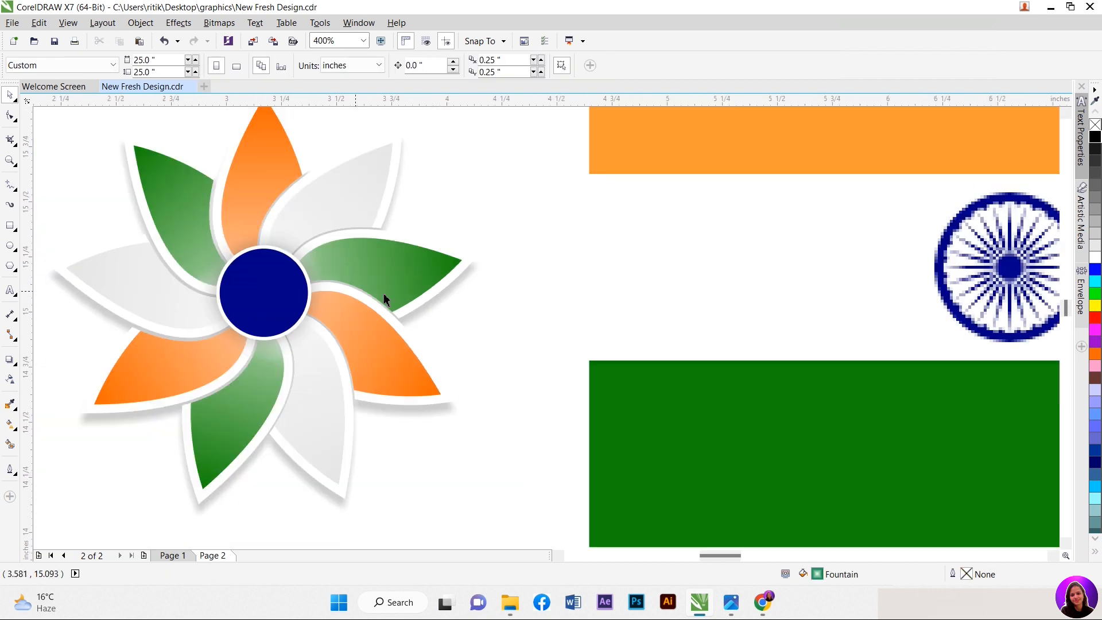
left_click(390, 297)
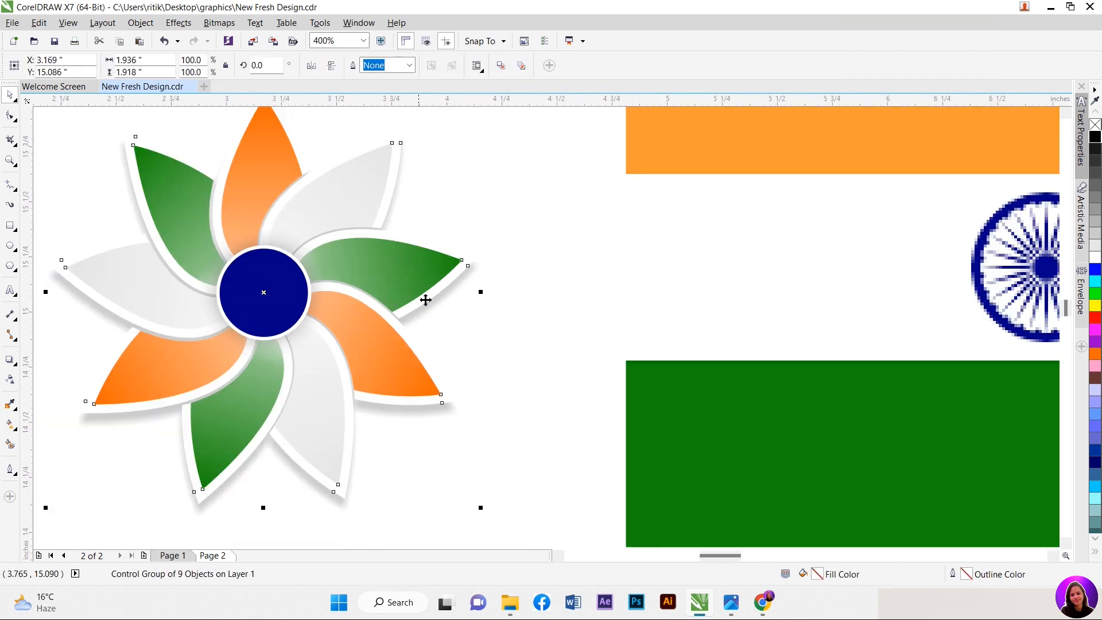
left_click(488, 318)
Step: Make a concentric copy of the navy centre circle about 0.373" across, with no fill and a red outline
scroll(288, 298, "up", 1)
left_click(316, 304)
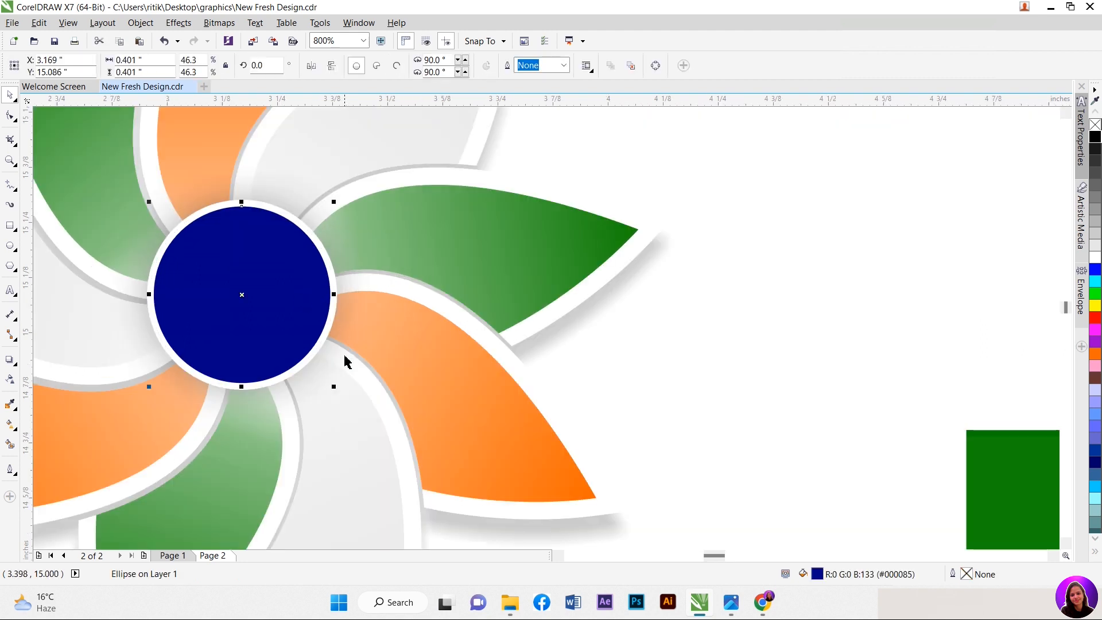
left_click_drag(335, 388, 328, 380)
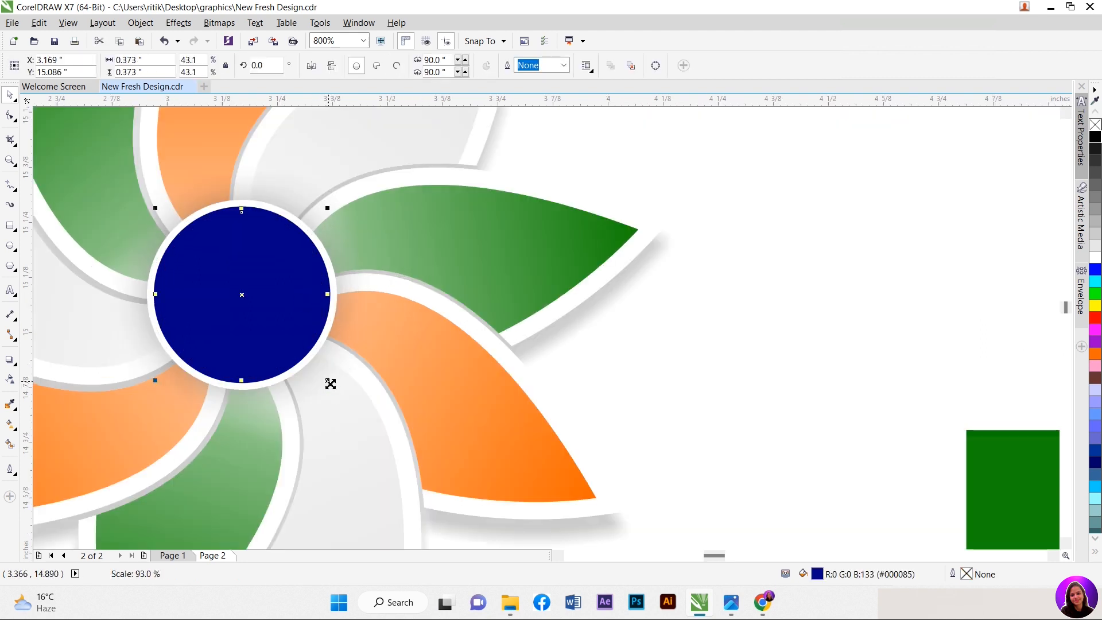
left_click(1094, 260)
right_click(1095, 260)
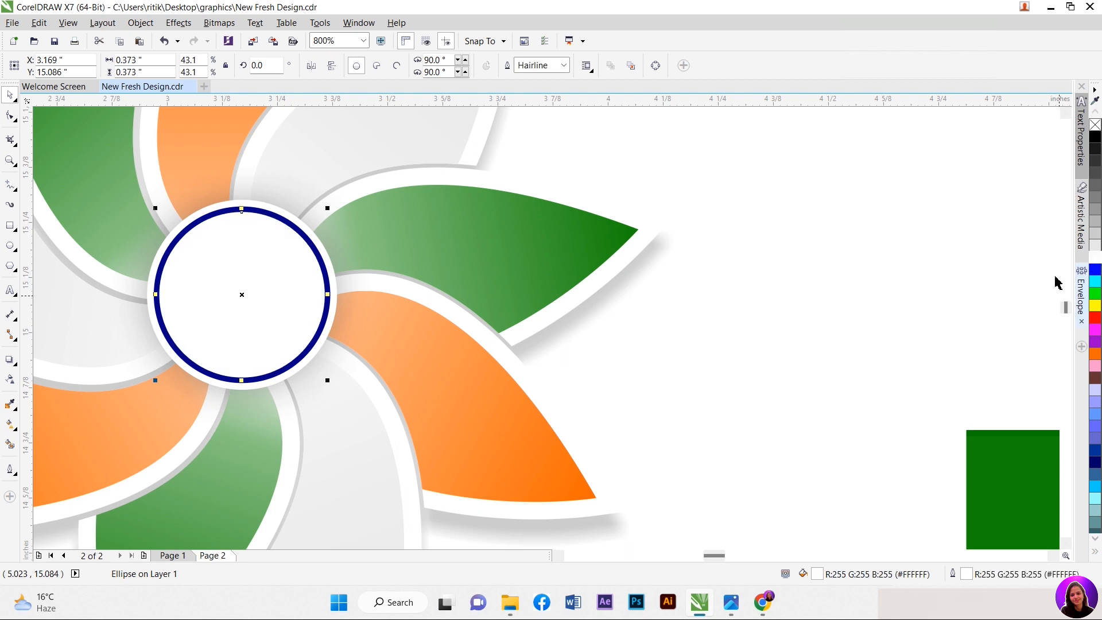
right_click(1095, 137)
right_click(1095, 318)
left_click(1096, 124)
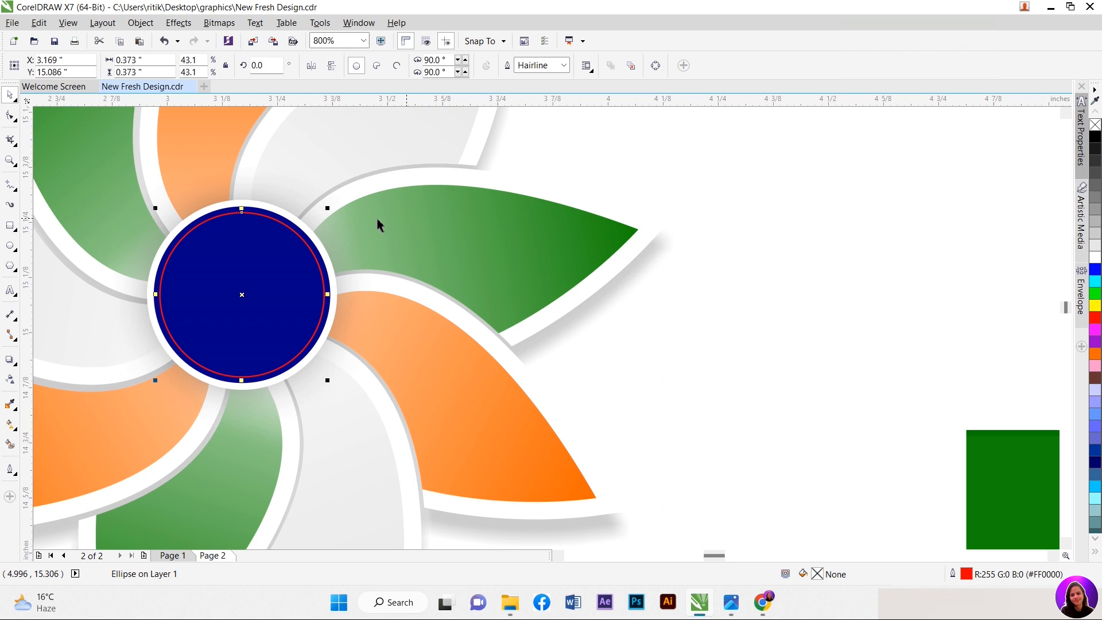
Step: Apply a smooth zipper distortion to the red-outlined circle with an amplitude of 24 and a frequency of 24
scroll(223, 267, "up", 2)
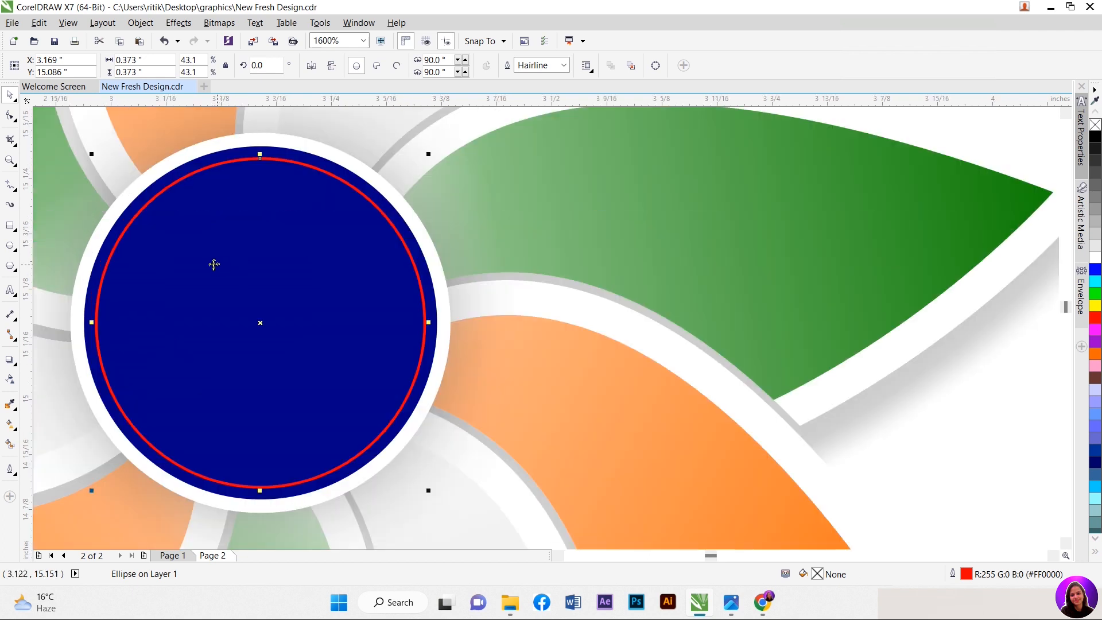
left_click(15, 366)
left_click(50, 407)
left_click(151, 66)
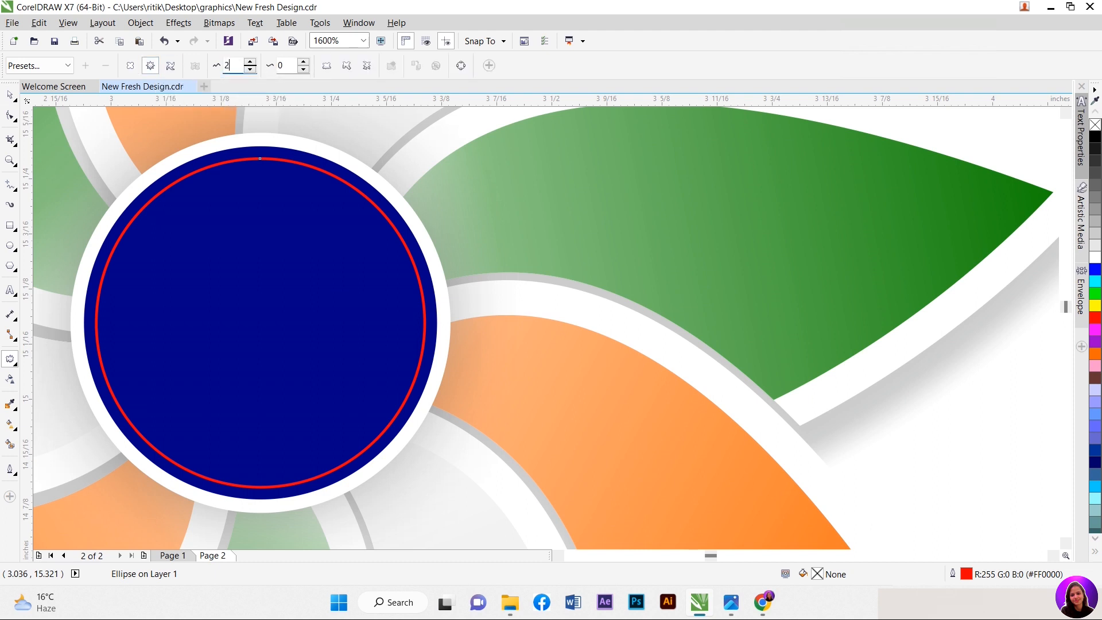
double_click(281, 66)
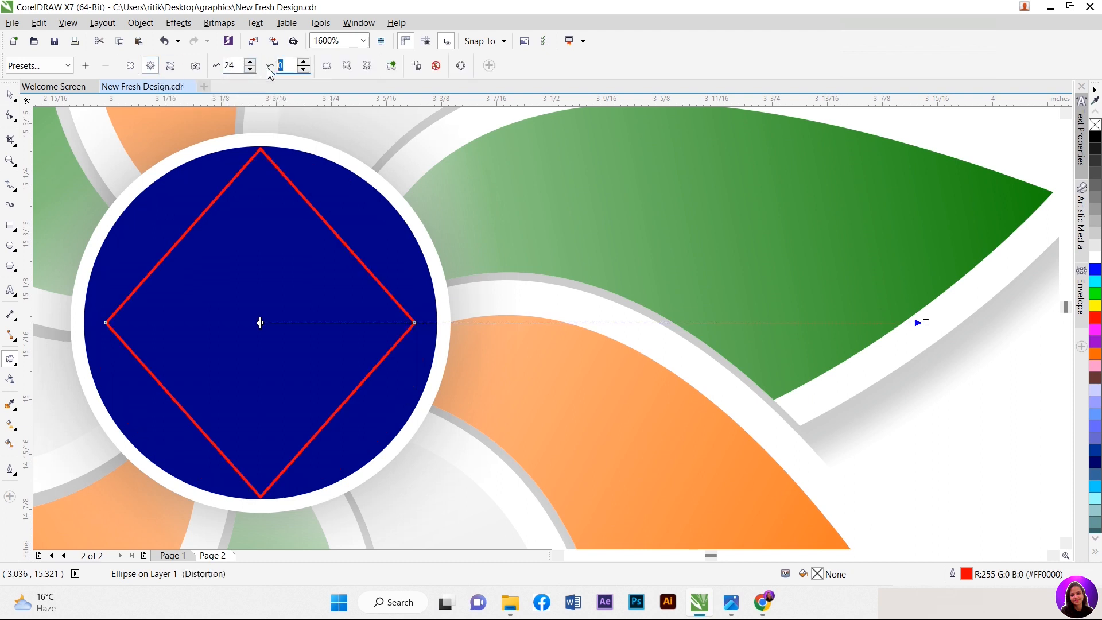
type("2")
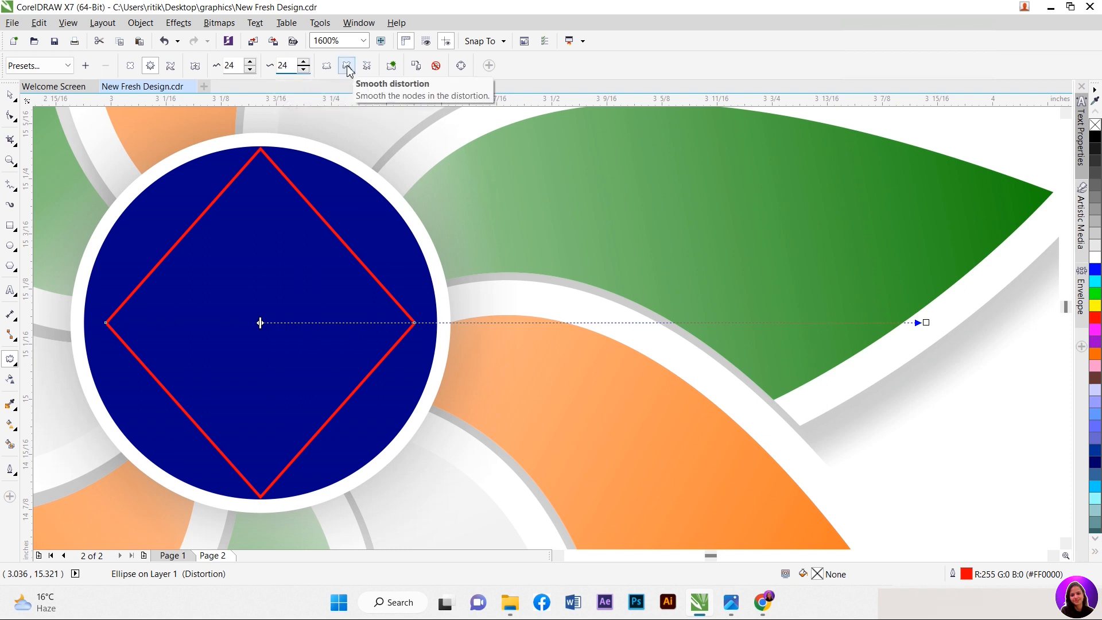
type("4")
left_click(348, 67)
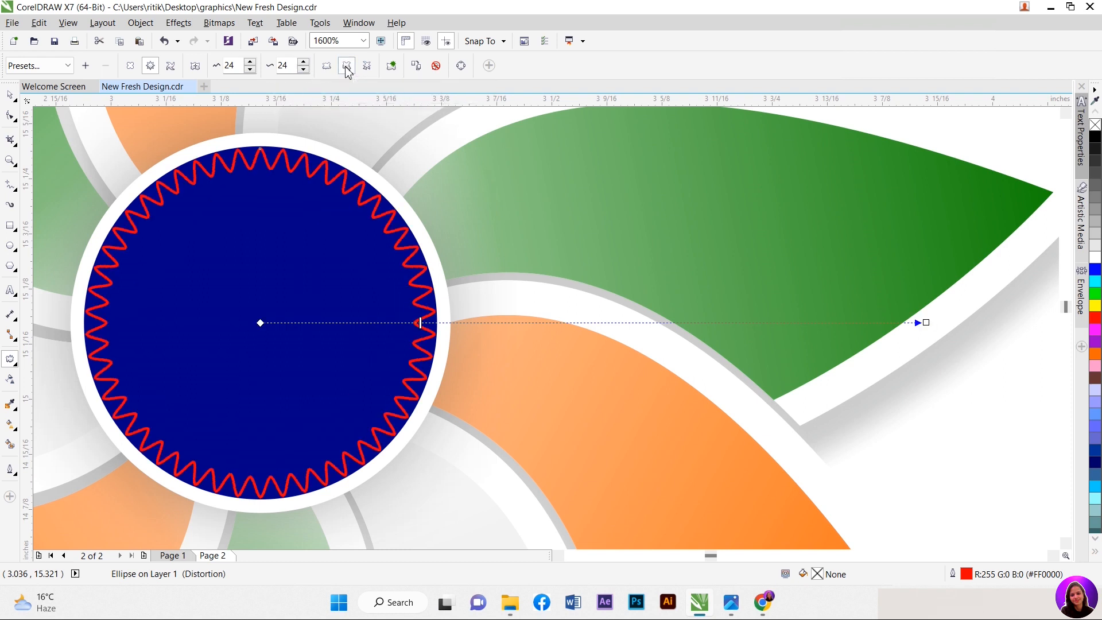
Step: Try the random and local distortion variants on the zigzag circle and return to the smooth one
left_click(347, 65)
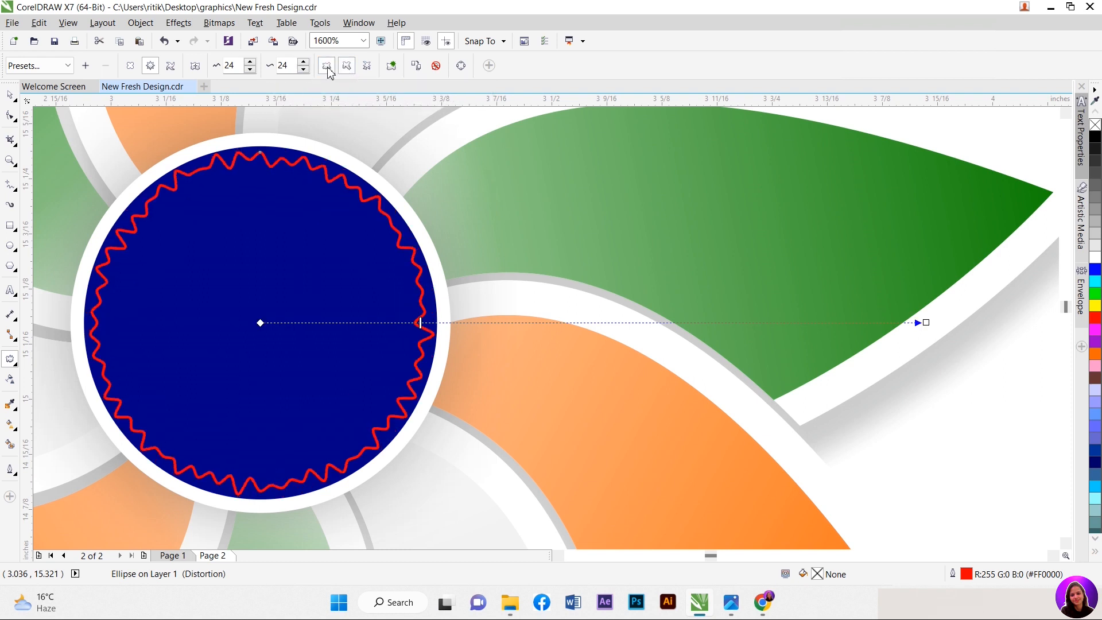
left_click(367, 65)
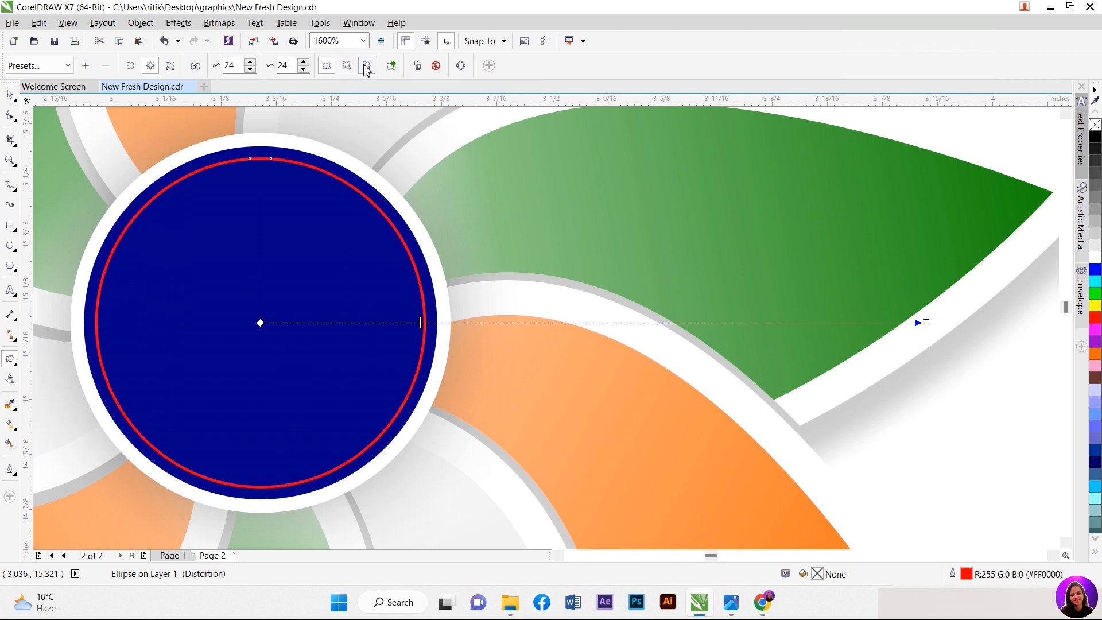
left_click(367, 66)
left_click(346, 66)
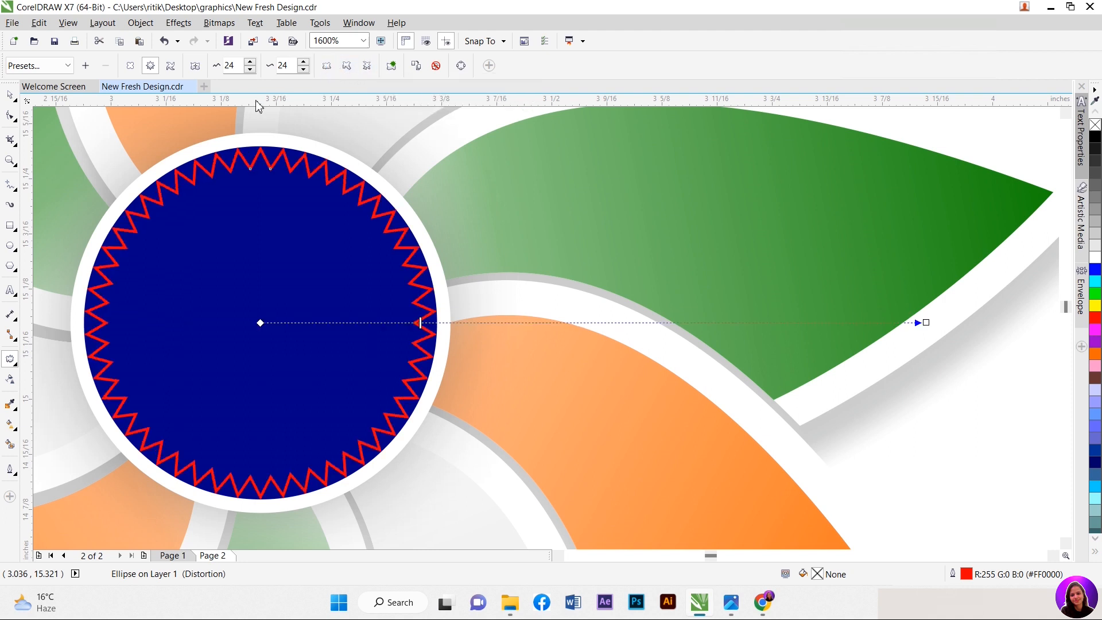
left_click(347, 66)
Step: Lower the zipper distortion's amplitude to 7 so the circle's edge has shallow waves
scroll(266, 184, "down", 1)
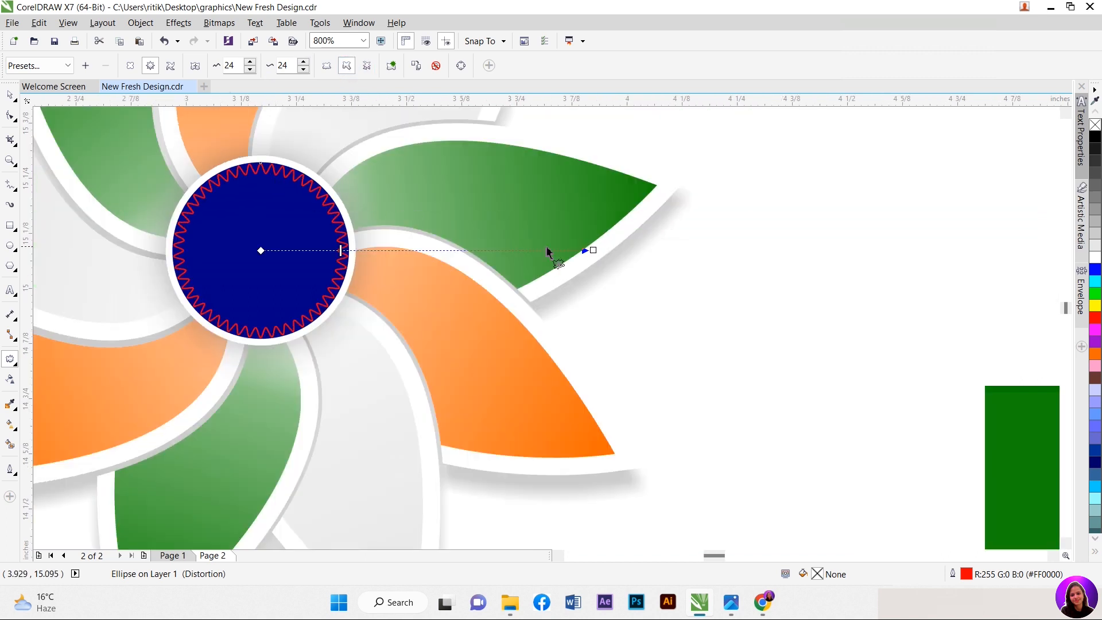
left_click_drag(593, 251, 339, 246)
scroll(416, 260, "up", 1)
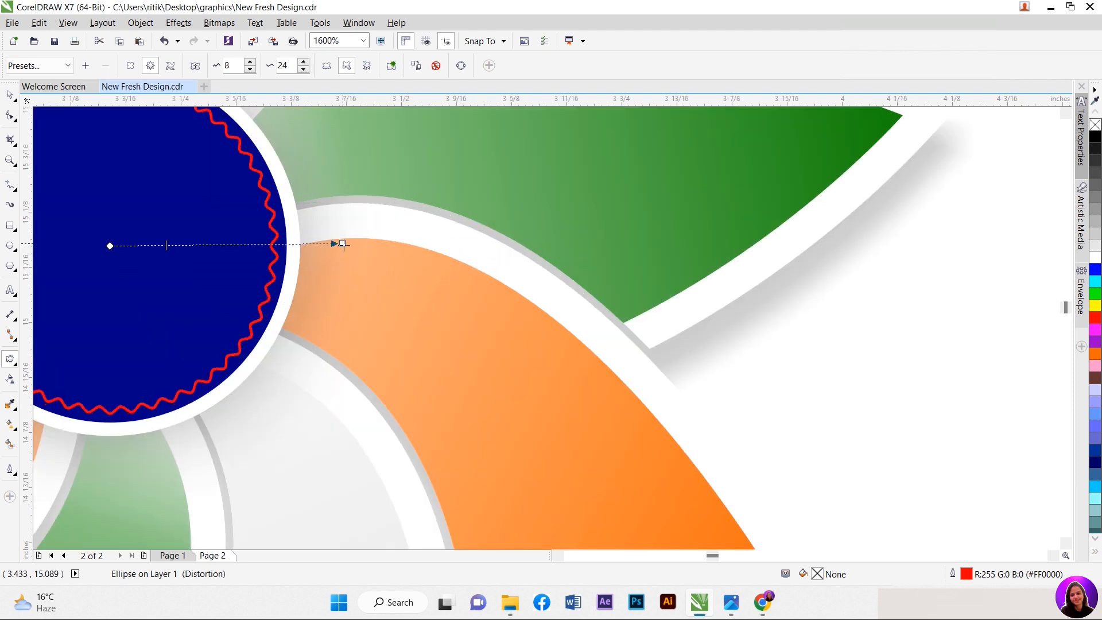
scroll(339, 245, "down", 1)
scroll(343, 244, "up", 1)
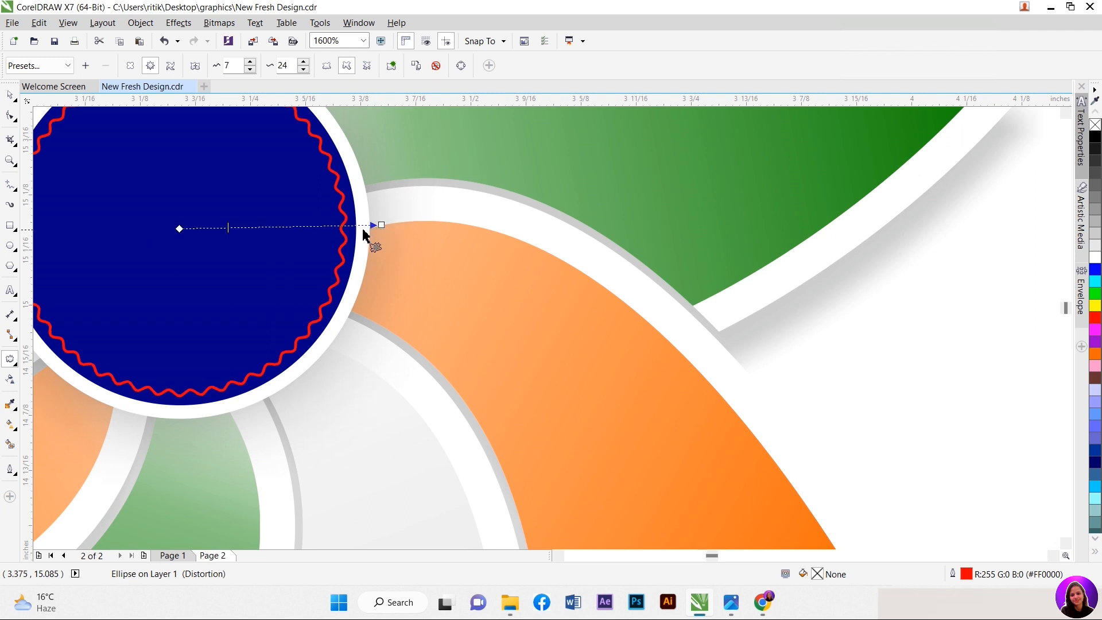
Step: Try a zipper distortion frequency of 22 on the wavy circle and undo it
mouse_move(228, 228)
left_mouse_down()
mouse_move(253, 228)
mouse_move(224, 228)
left_mouse_up()
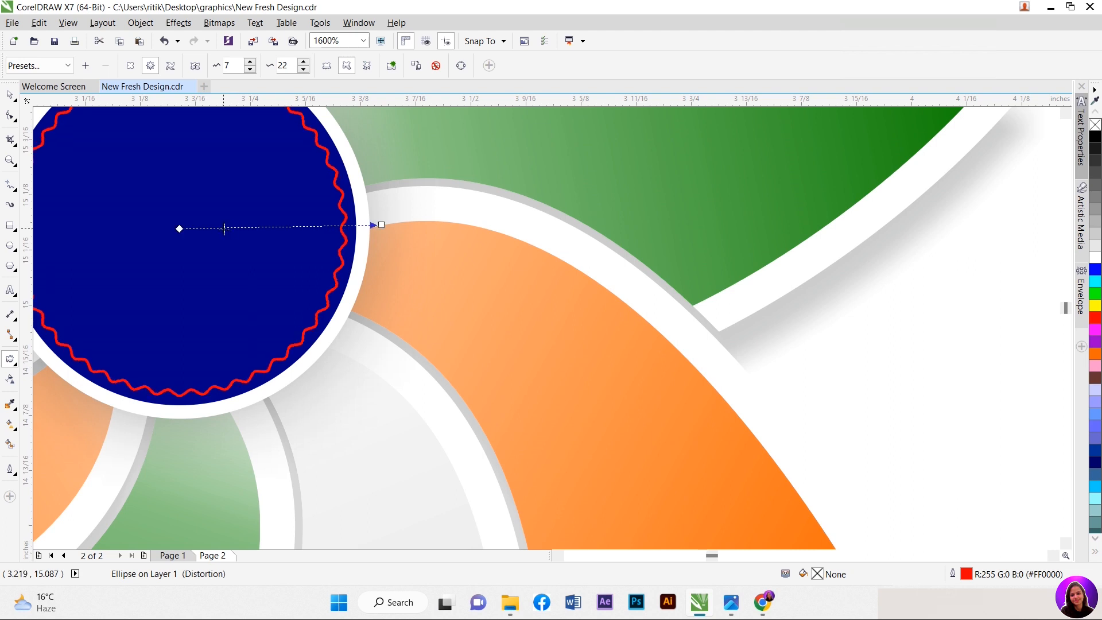
key("ctrl+z")
key("ctrl+z")
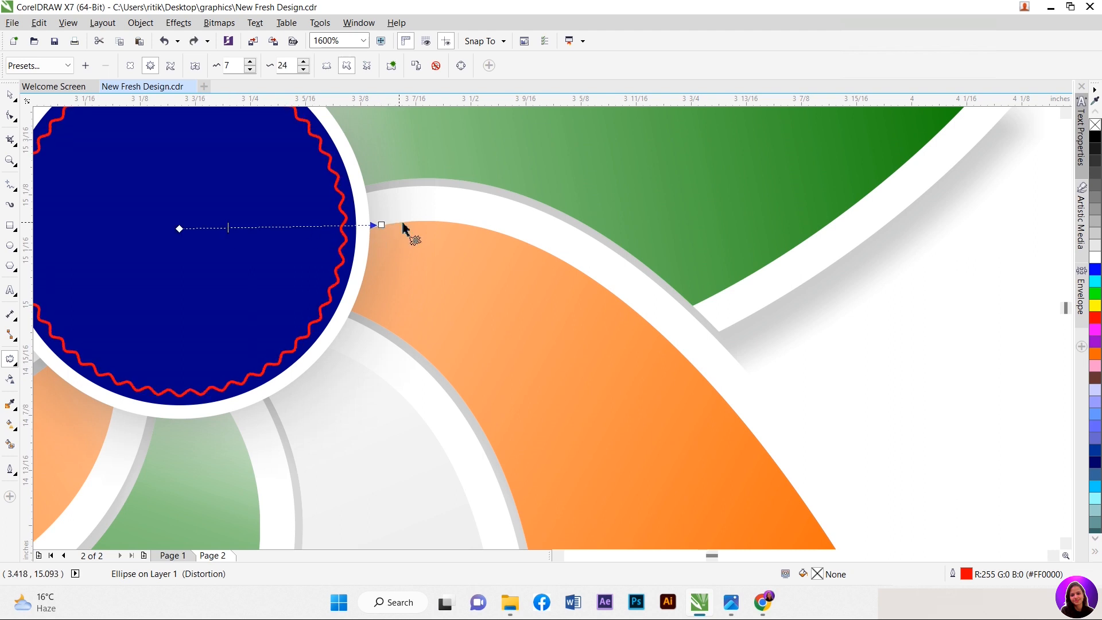
Step: Give the wavy circle inside the navy circle a white fill and a white outline
left_click(10, 96)
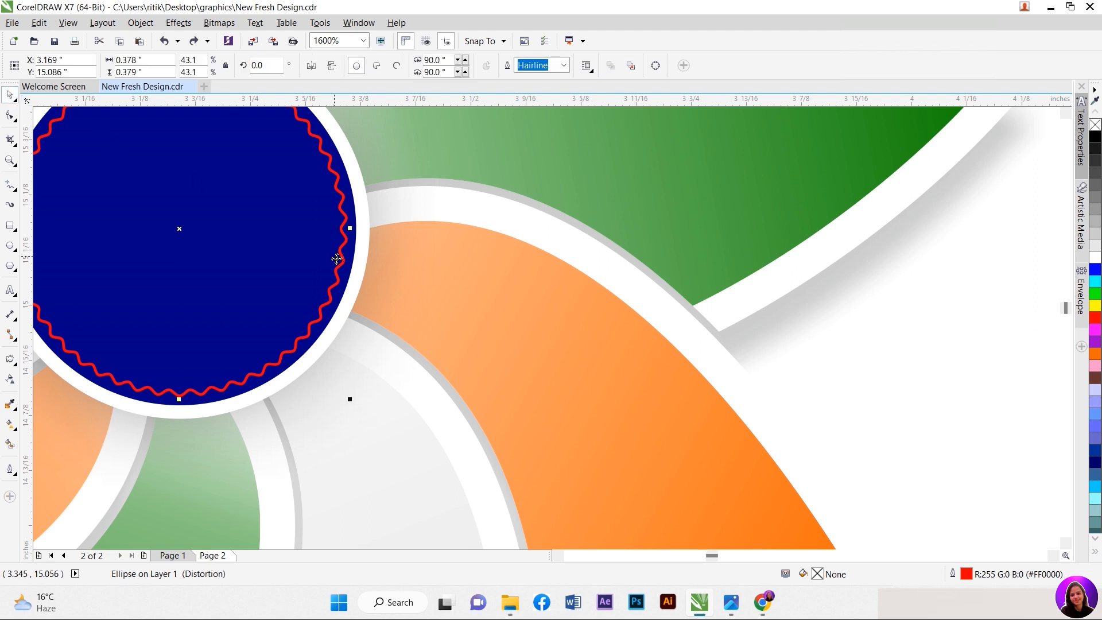
scroll(345, 260, "down", 1)
scroll(195, 236, "up", 1)
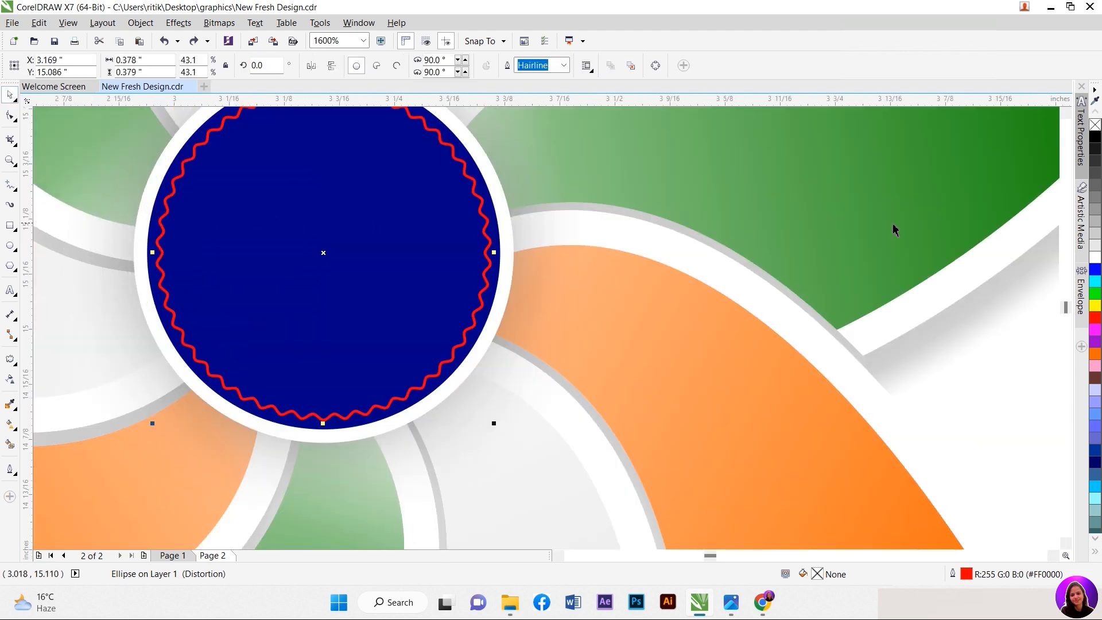
left_click(1096, 258)
right_click(1095, 257)
scroll(382, 239, "down", 1)
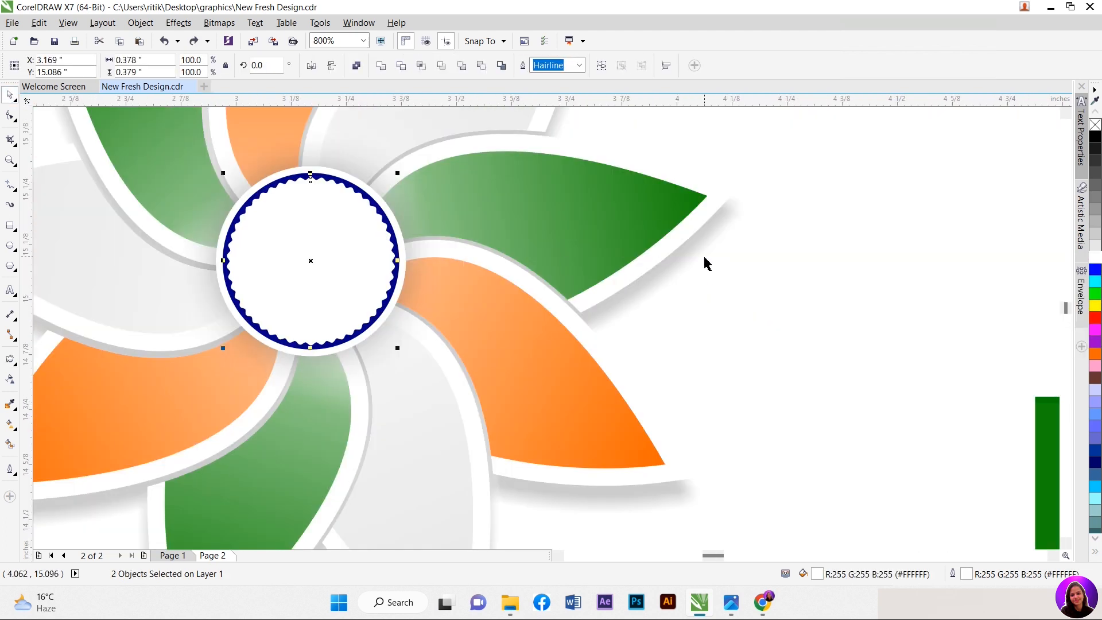
left_click(720, 281)
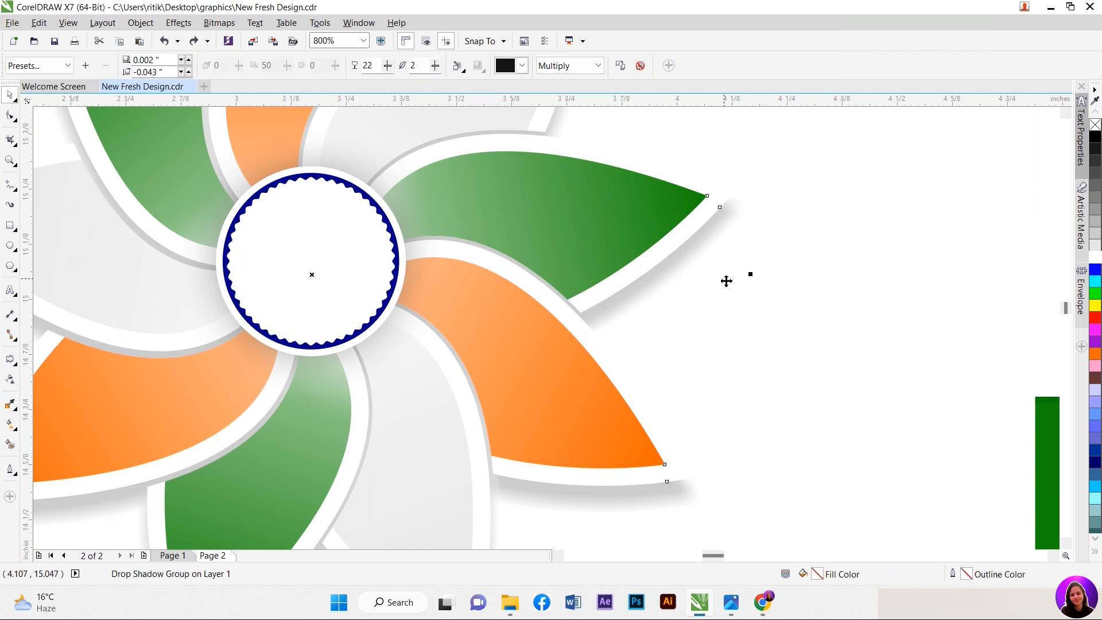
Step: Make a small concentric copy of the navy circle about 0.094" across as the wheel's hub
scroll(330, 239, "up", 1)
left_click(456, 233)
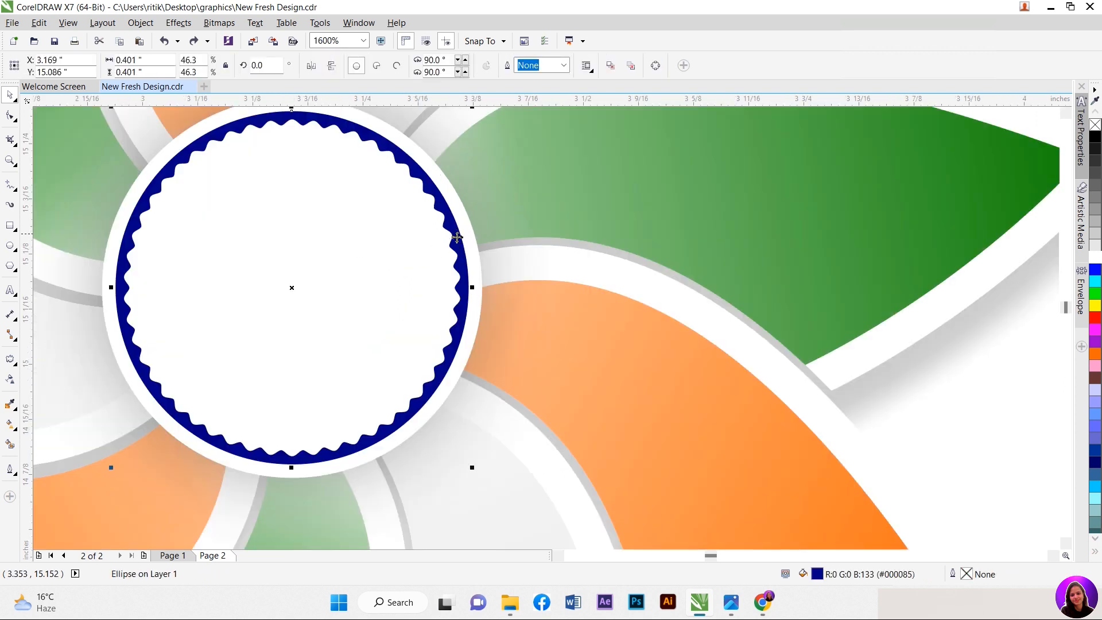
left_click_drag(472, 469, 341, 336)
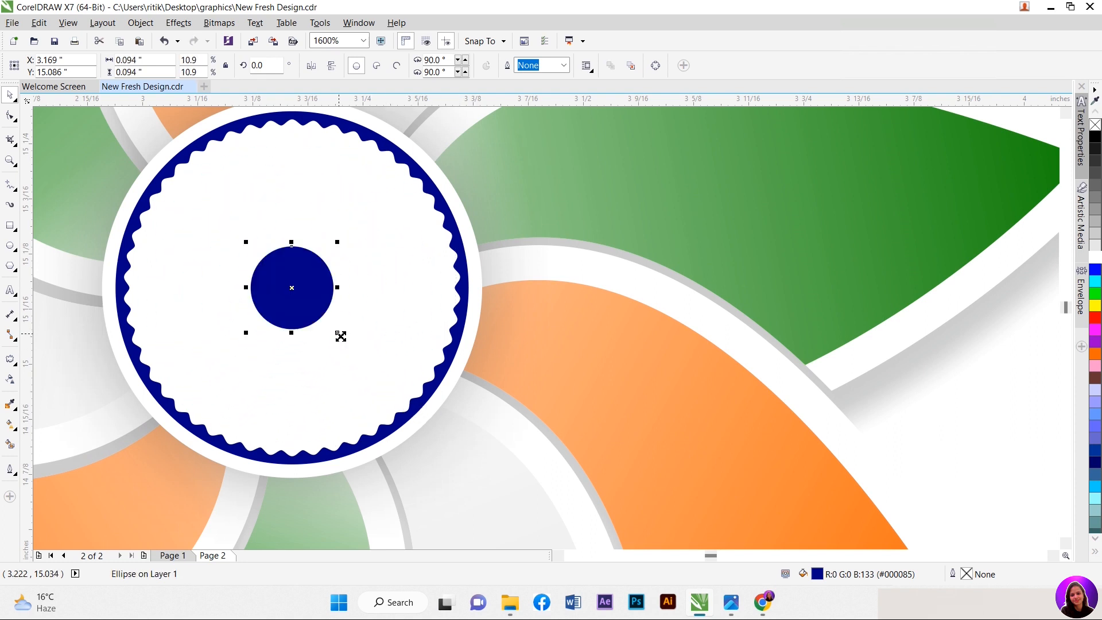
Step: Shrink the navy hub slightly and make a larger concentric copy of it about 0.127" across
left_click(453, 262, "shift")
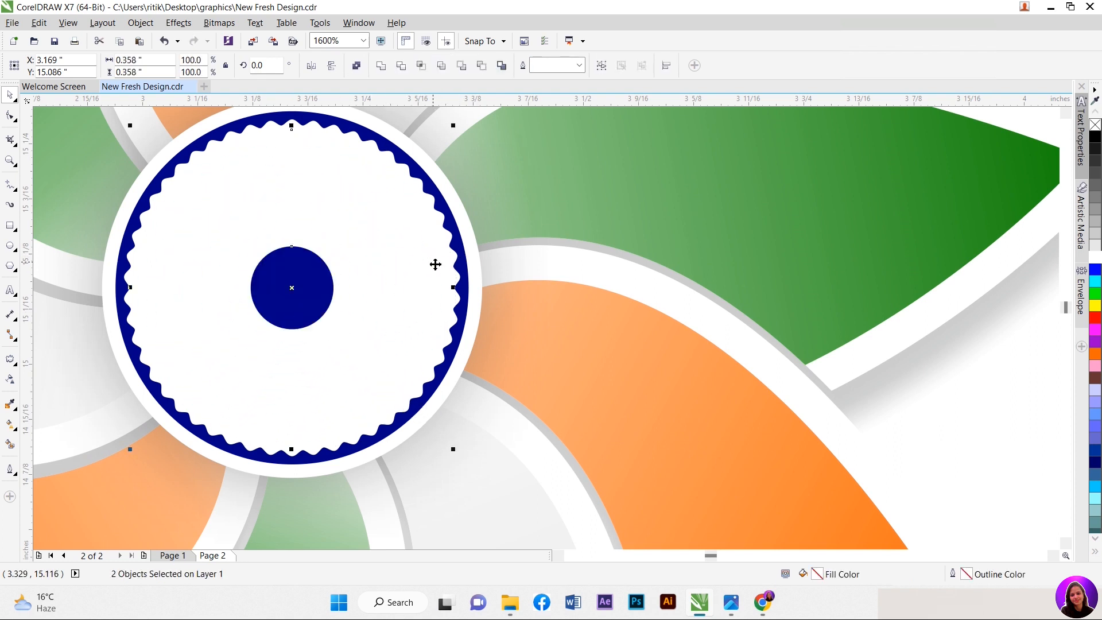
left_click(396, 332)
left_click(479, 350)
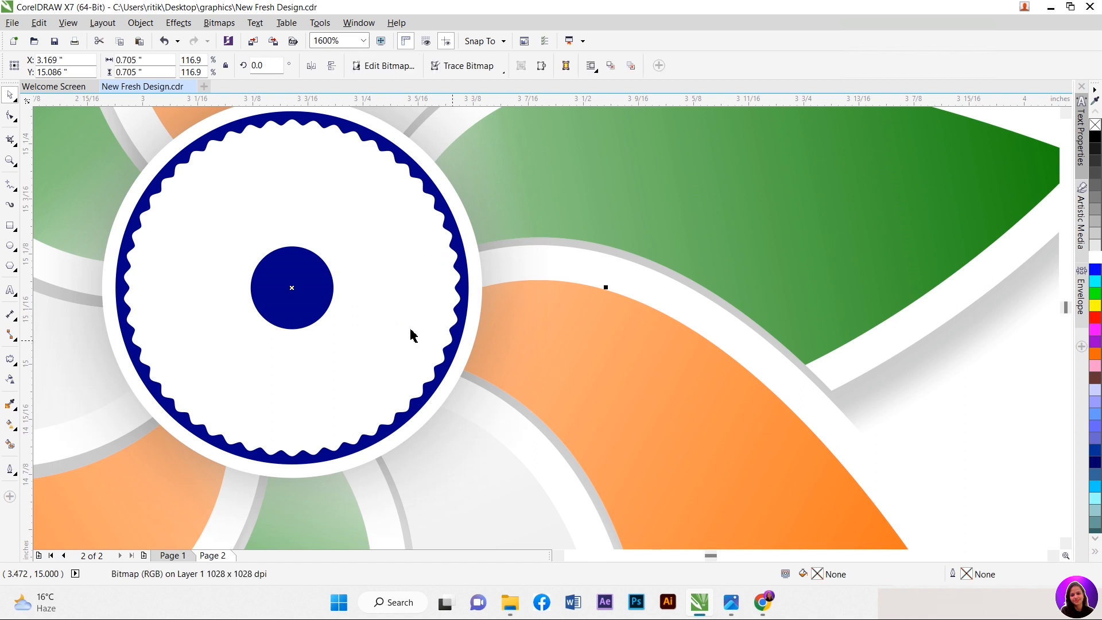
left_click(321, 310)
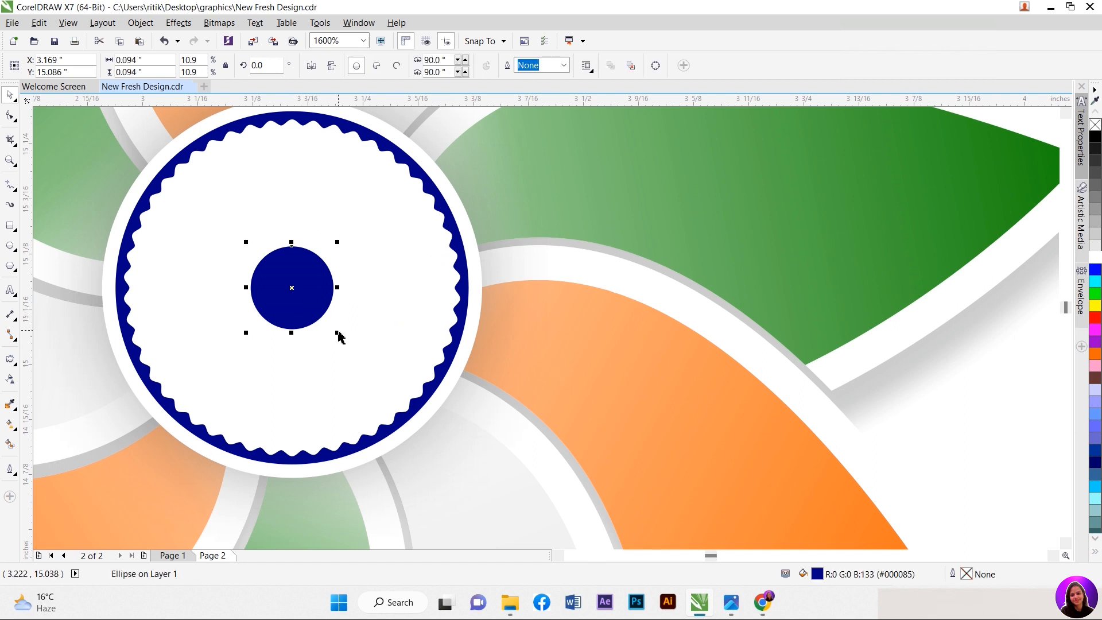
mouse_move(338, 333)
left_mouse_down()
mouse_move(356, 356)
mouse_move(338, 328)
left_mouse_up()
right_click(337, 328)
left_click(345, 292)
Step: Fill the larger hub copy white and give it a hairline outline in the navy sampled from the hub
right_click(1096, 258)
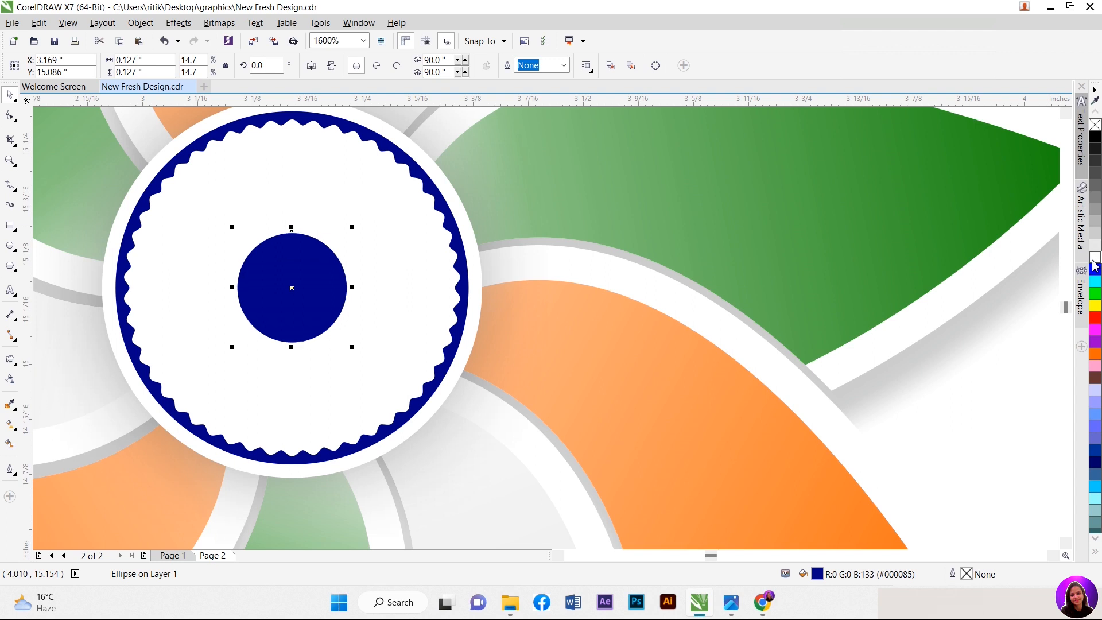
left_click(1095, 257)
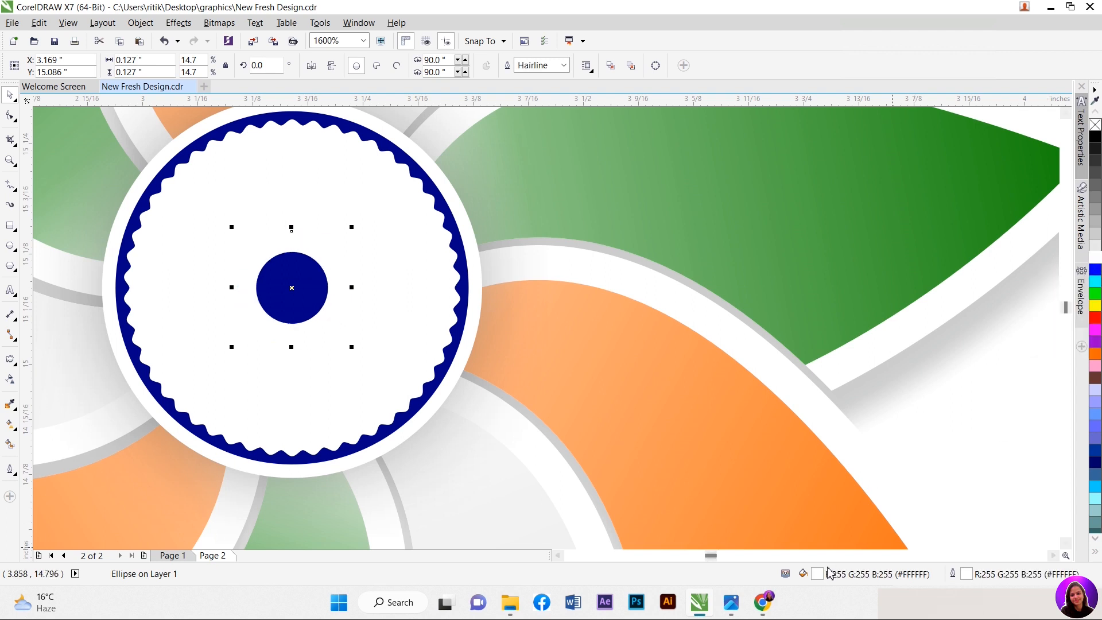
double_click(968, 575)
left_click(487, 161)
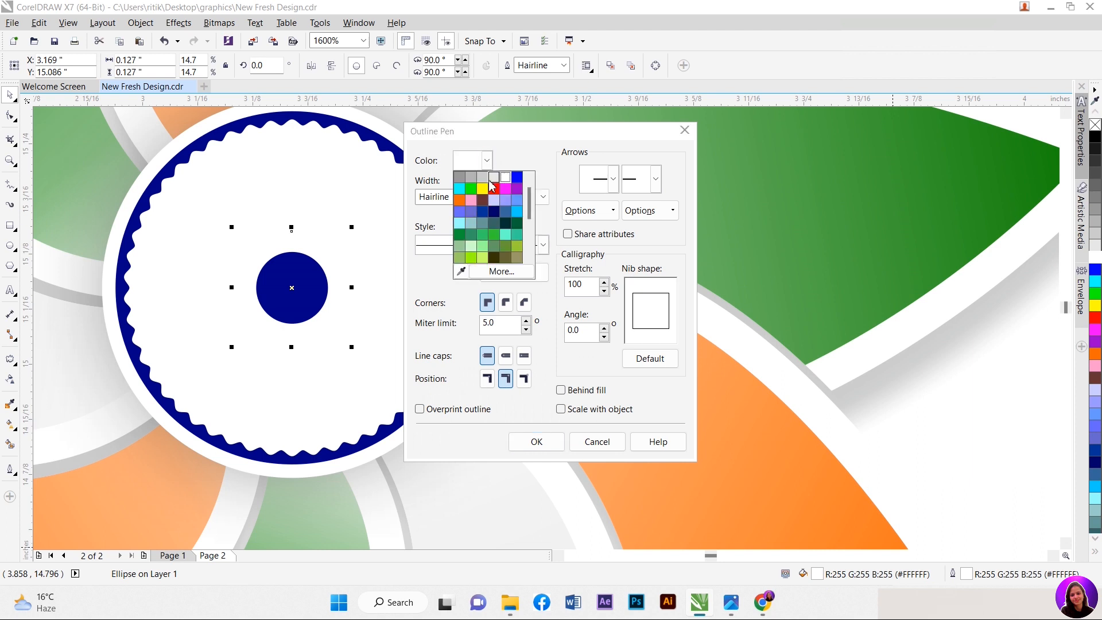
left_click(461, 274)
left_click(301, 278)
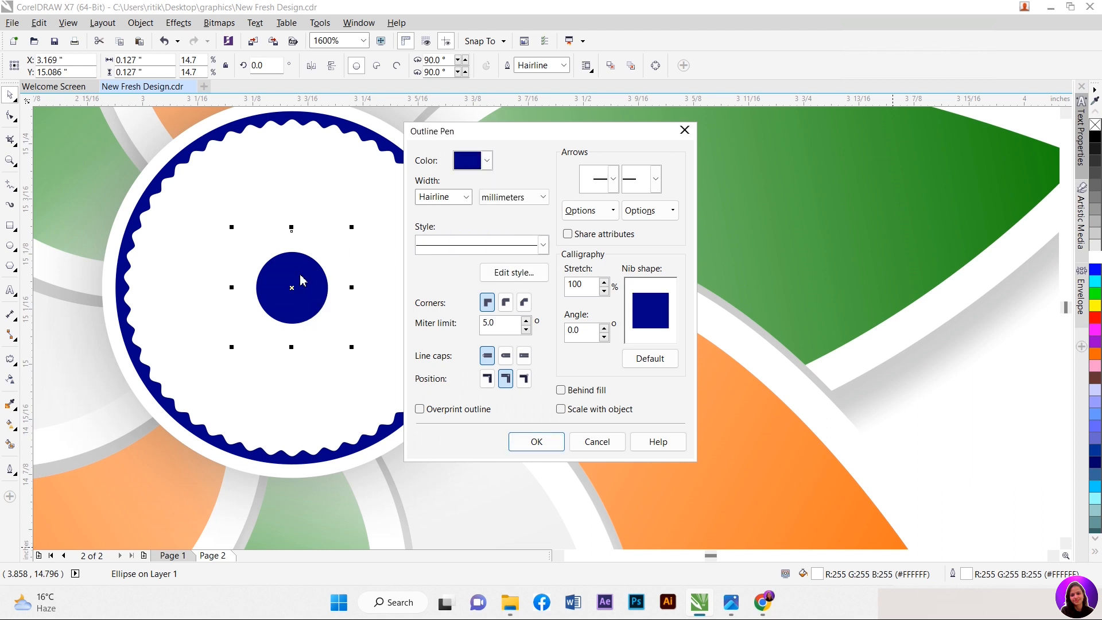
left_click(552, 444)
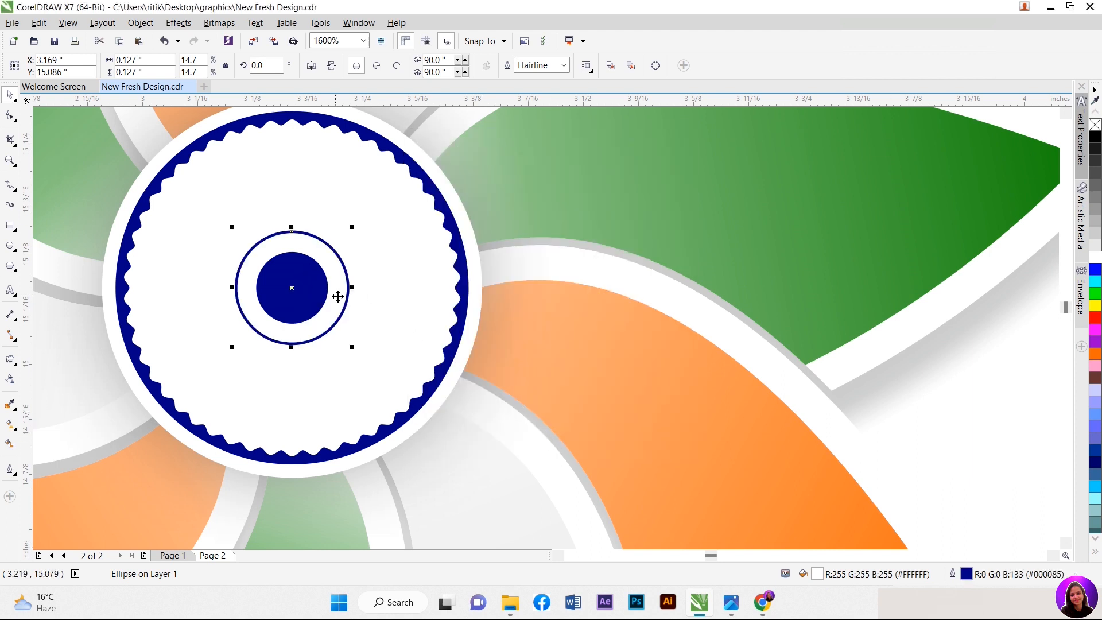
Step: Shrink the navy-outlined white circle around the hub to about 0.101" across, keeping it concentric
left_click_drag(353, 350, 344, 347)
scroll(216, 295, "down", 1)
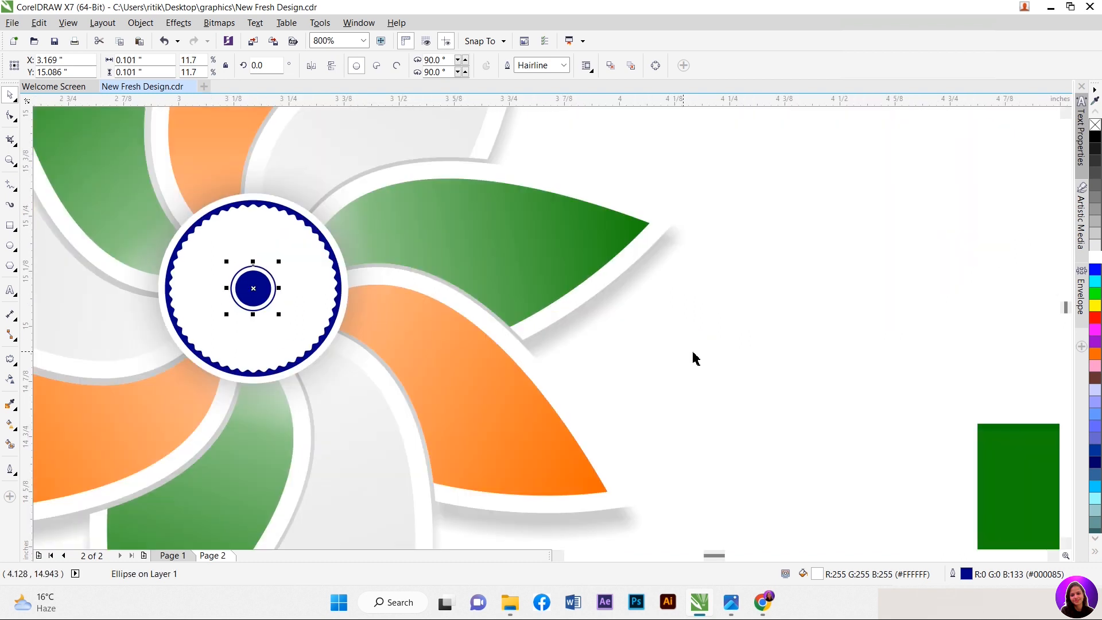
Step: Draw a thin vertical rectangle about 0.008" by 0.117" rising from the hub ring towards the scalloped rim
left_click(696, 358)
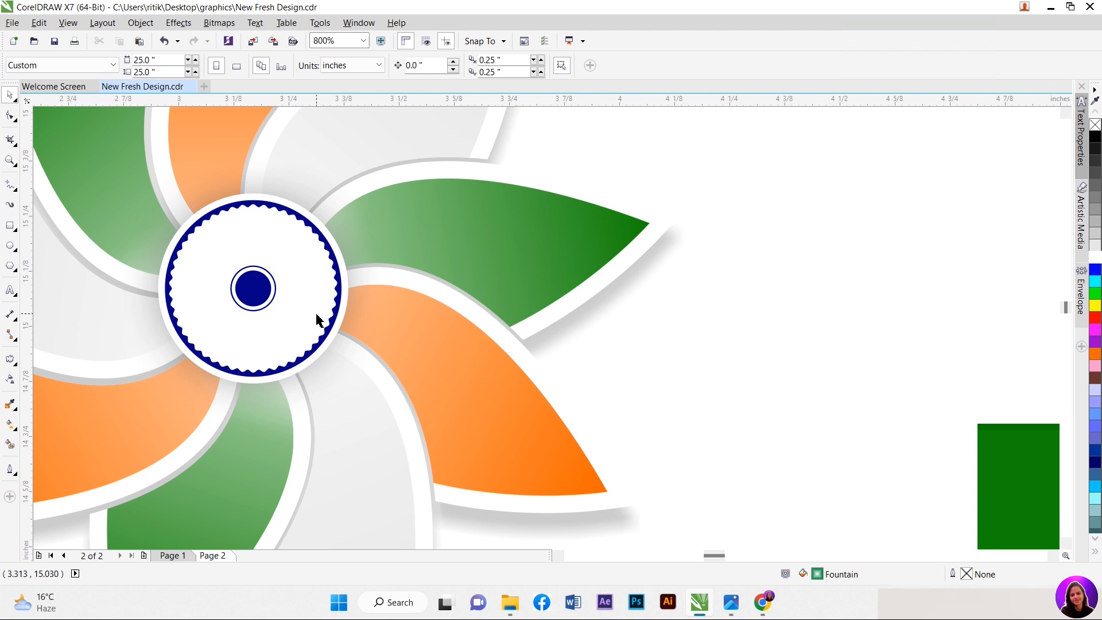
scroll(317, 321, "up", 1)
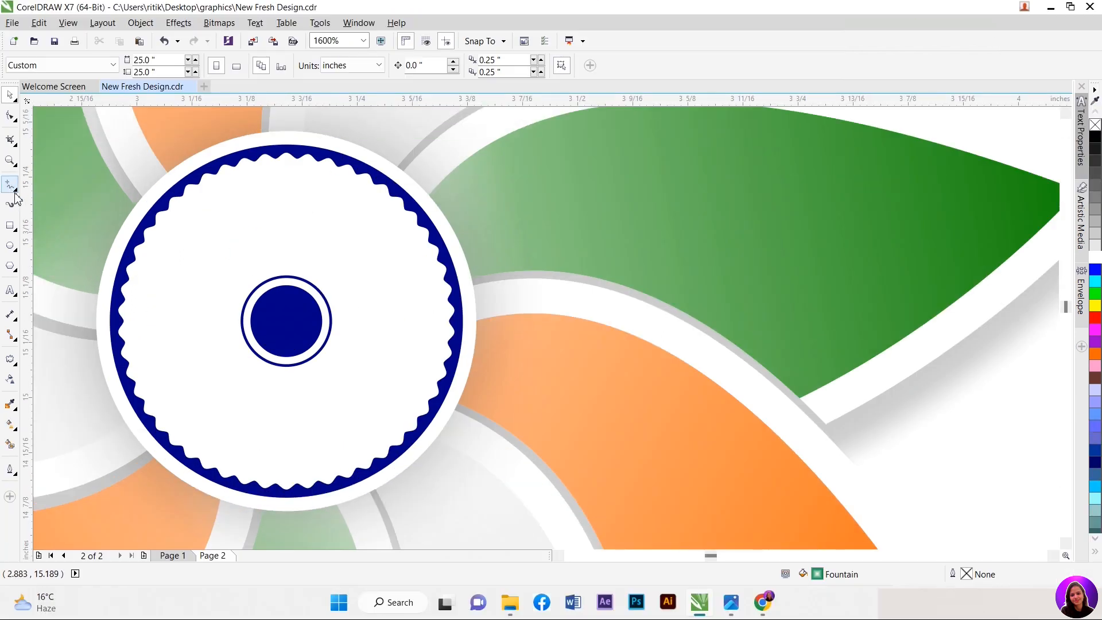
left_click(10, 225)
scroll(256, 233, "up", 1)
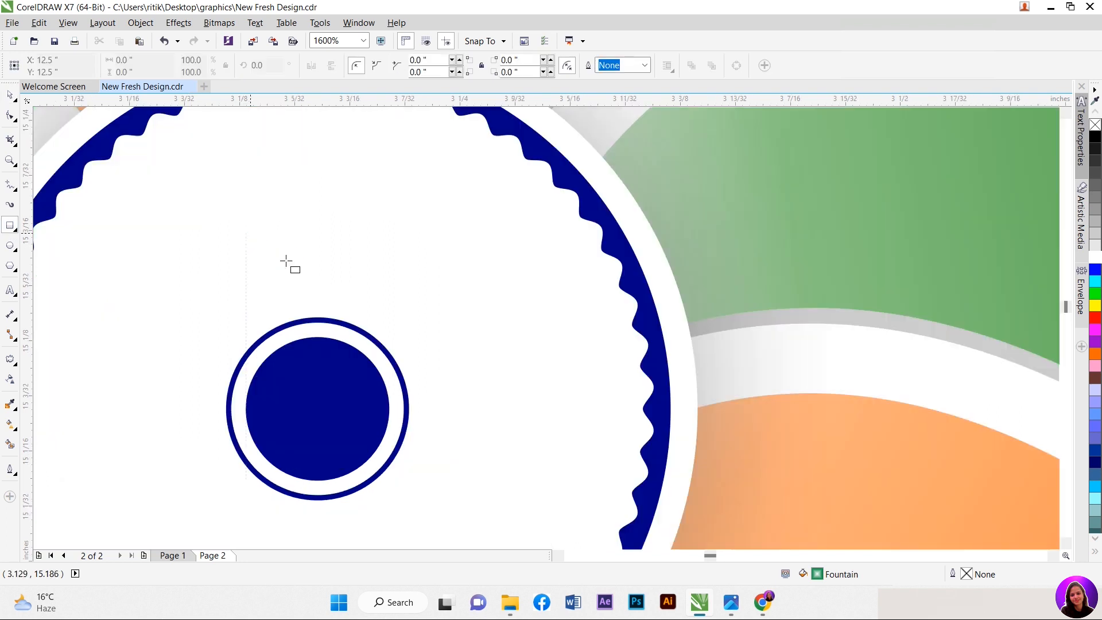
left_click_drag(309, 319, 327, 111)
scroll(342, 280, "down", 1)
scroll(306, 182, "up", 1)
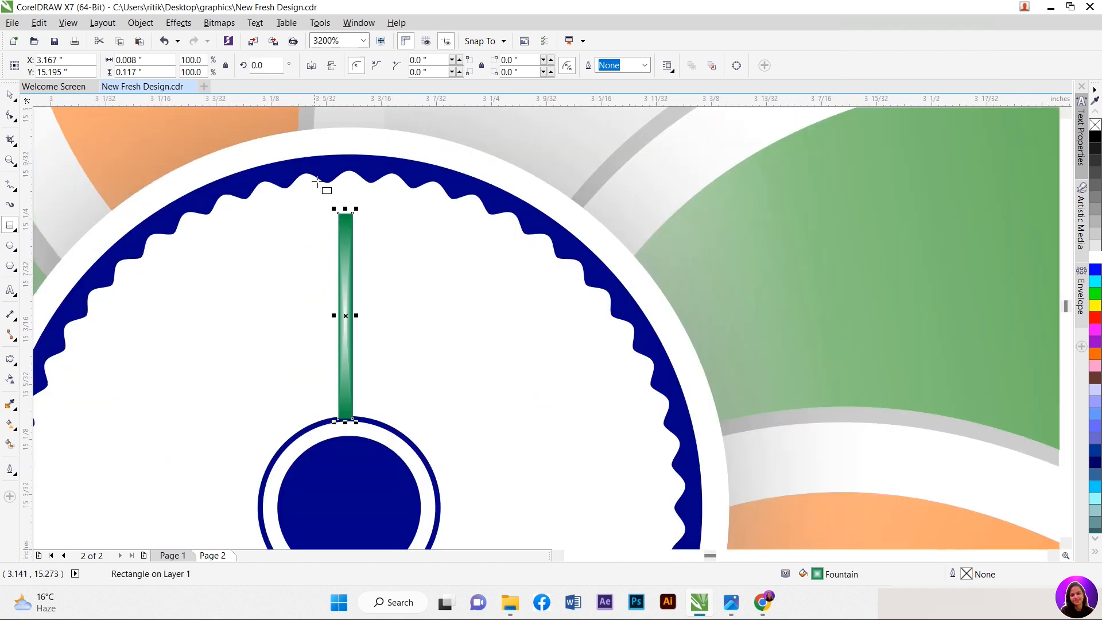
Step: Stretch the thin rectangle to about 0.136" tall up to the top scallop and centre it above the hub
key("space")
scroll(343, 208, "up", 2)
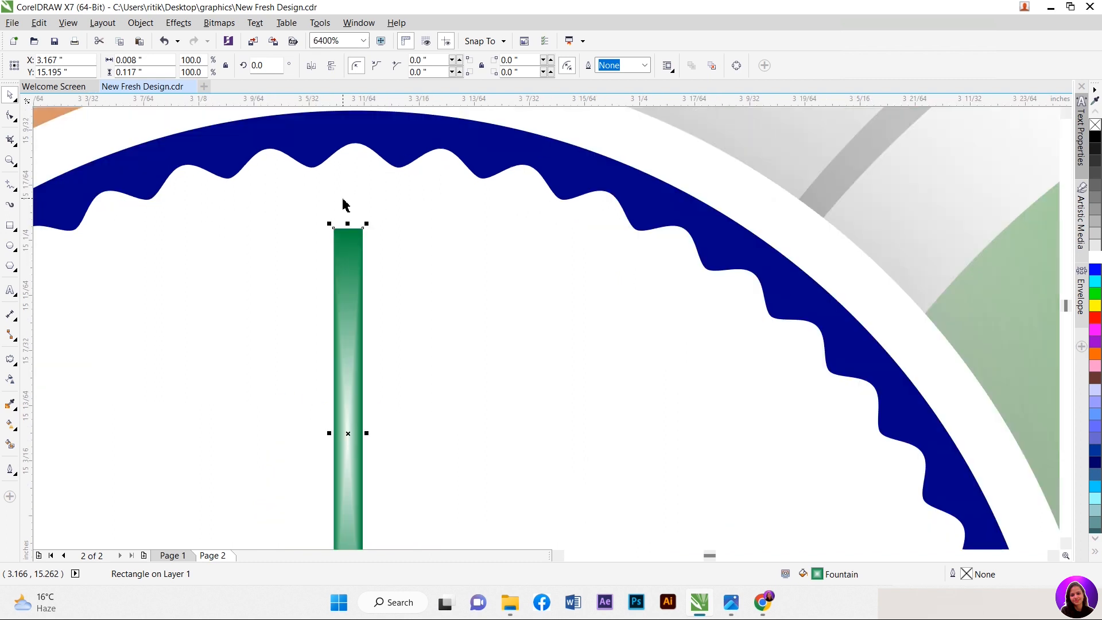
left_click_drag(370, 186, 379, 118)
scroll(349, 219, "down", 1)
scroll(339, 154, "up", 1)
left_click_drag(359, 190, 373, 200)
scroll(371, 200, "down", 2)
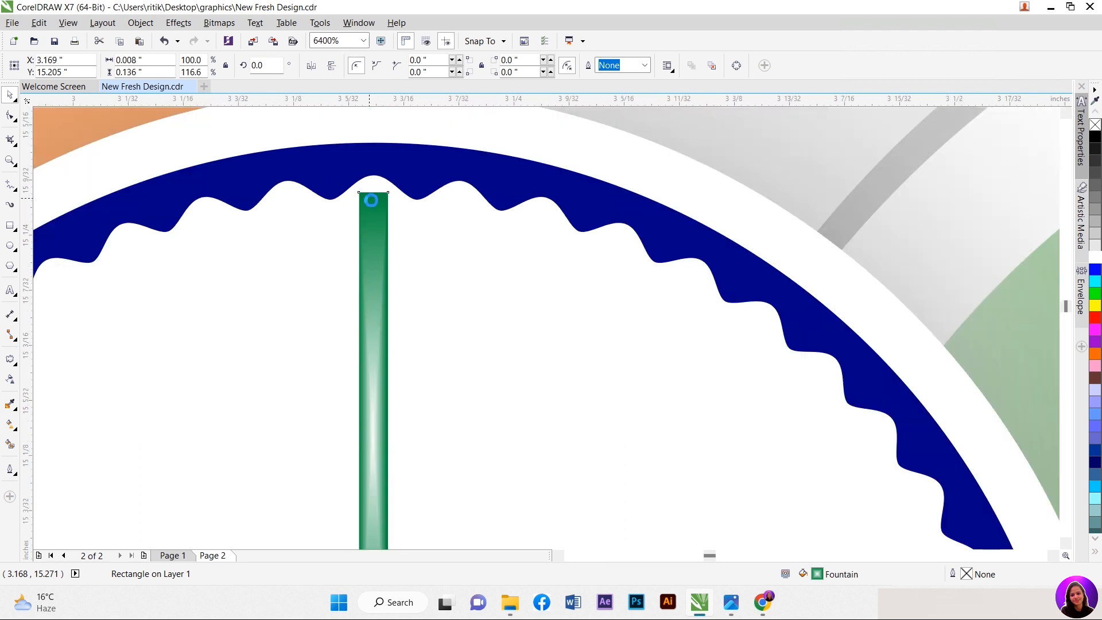
scroll(368, 431, "up", 2)
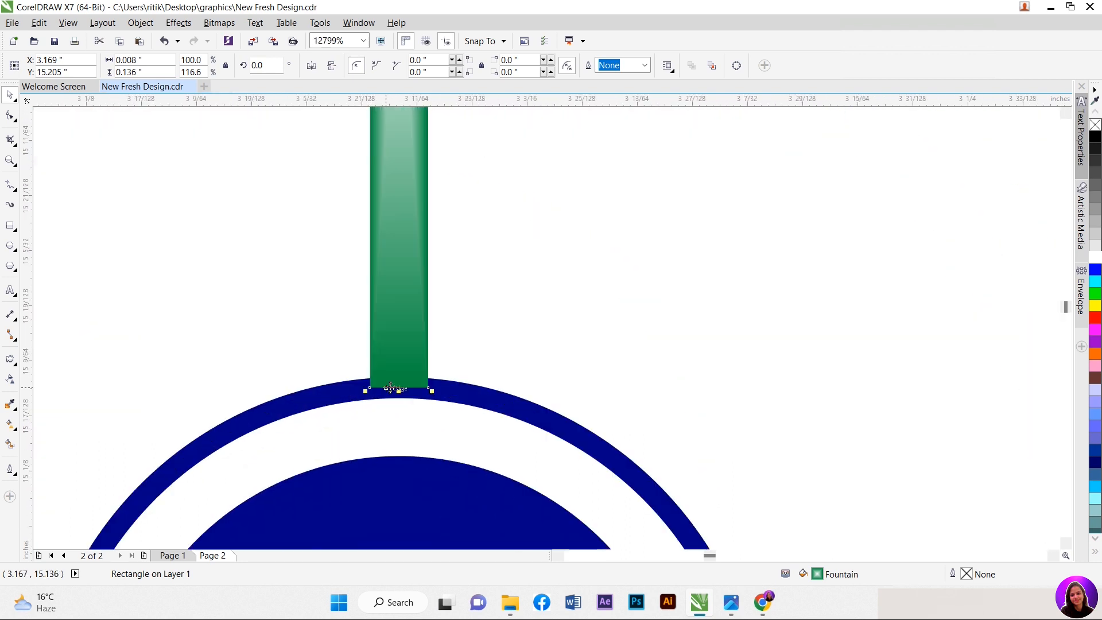
scroll(389, 391, "down", 2)
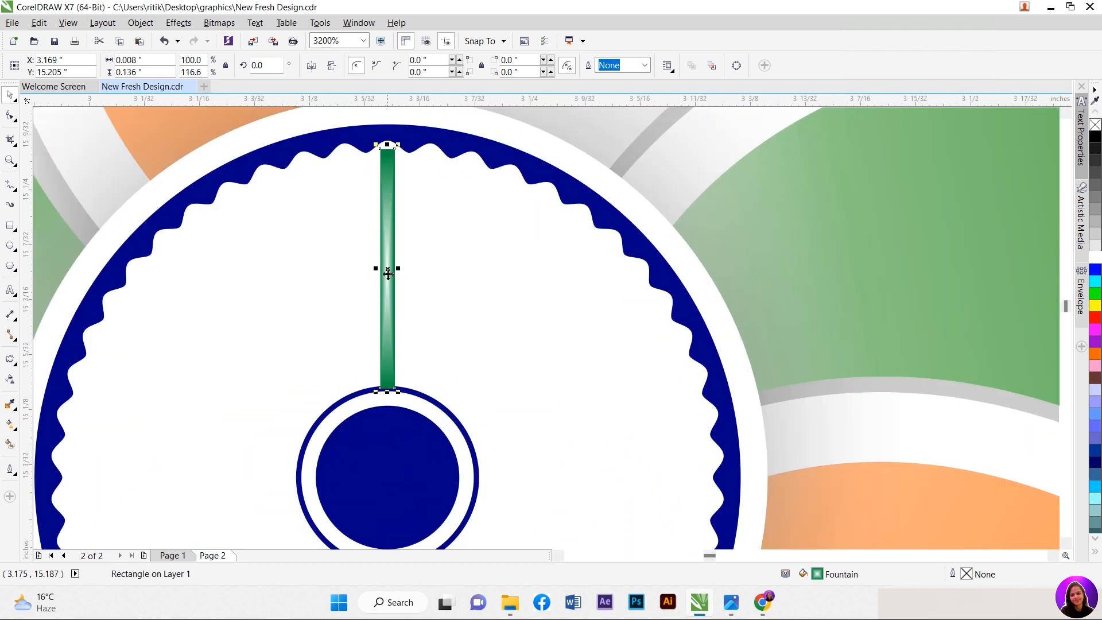
scroll(352, 294, "down", 1)
scroll(299, 269, "up", 1)
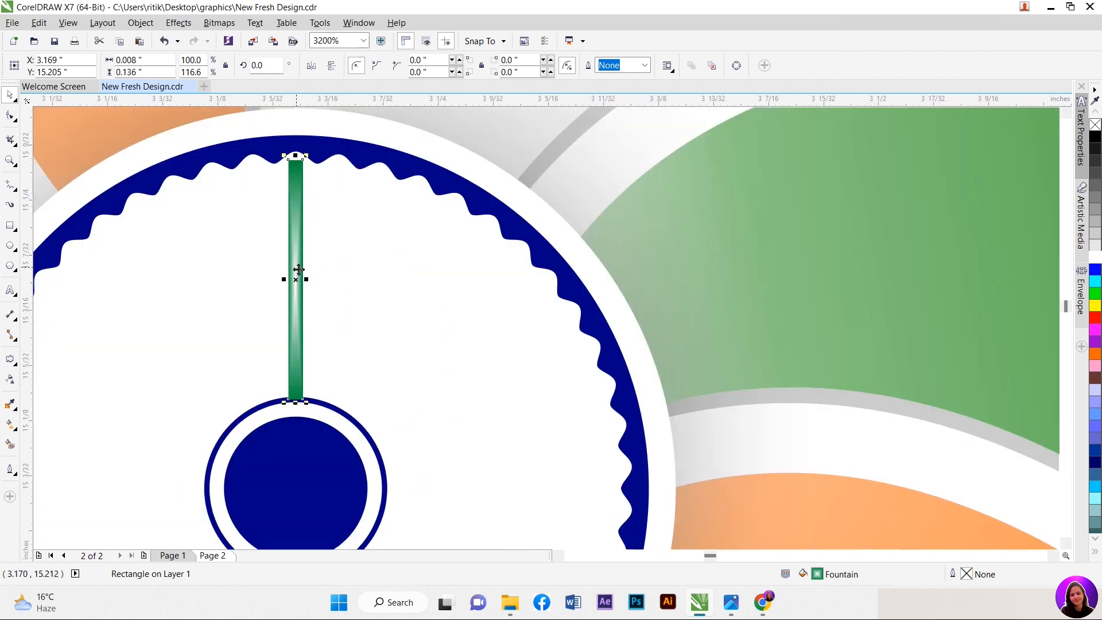
Step: Convert the thin rectangle above the hub to curves
right_click(298, 270)
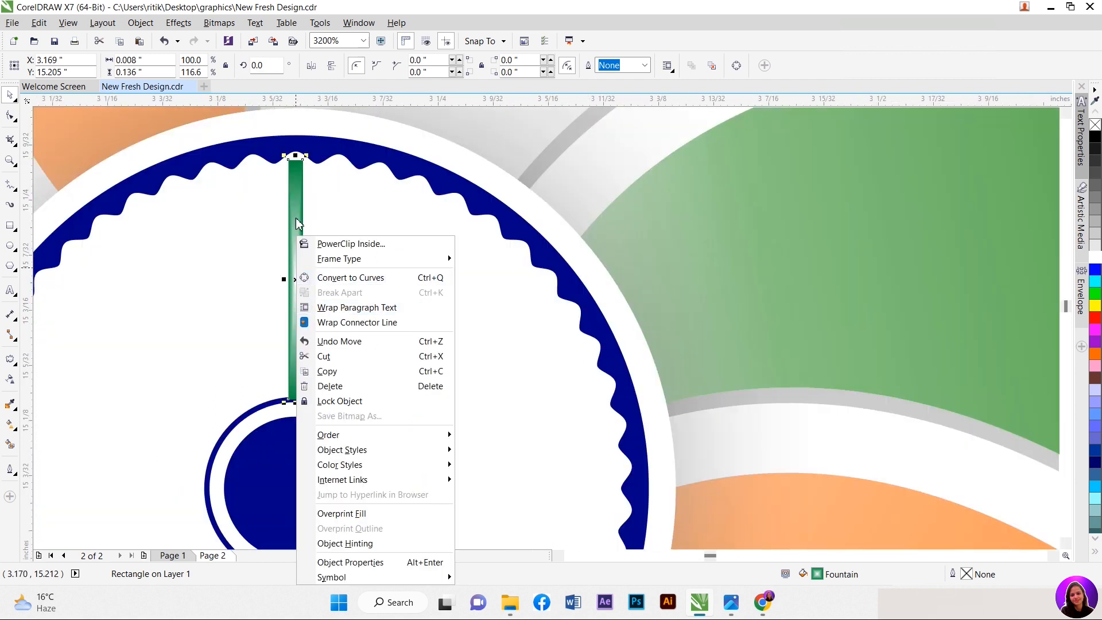
left_click(293, 193)
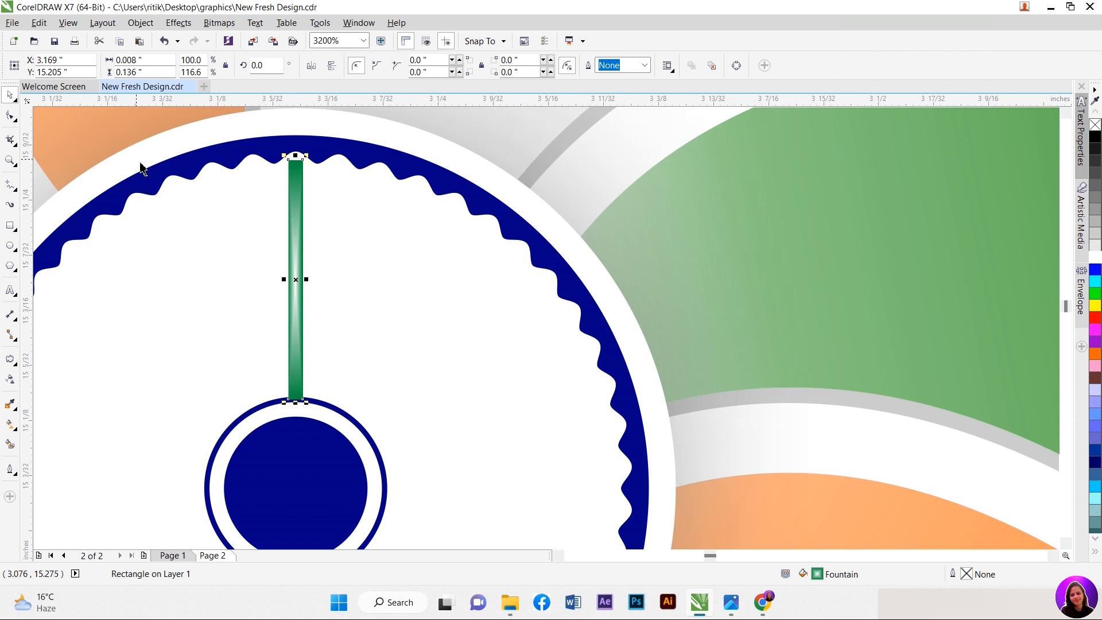
right_click(296, 188)
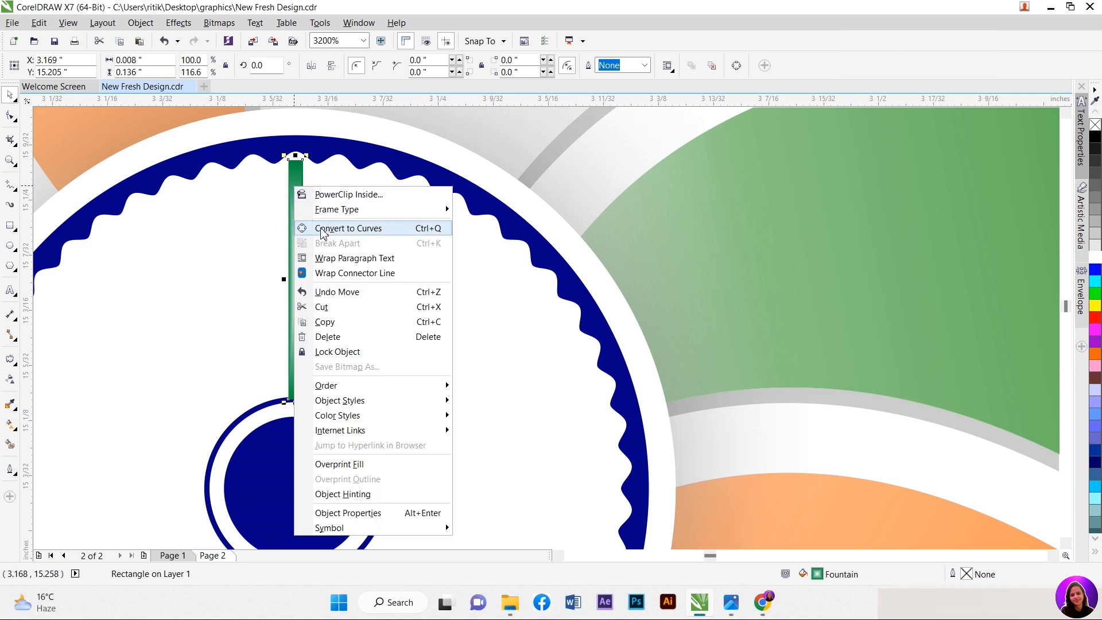
left_click(307, 228)
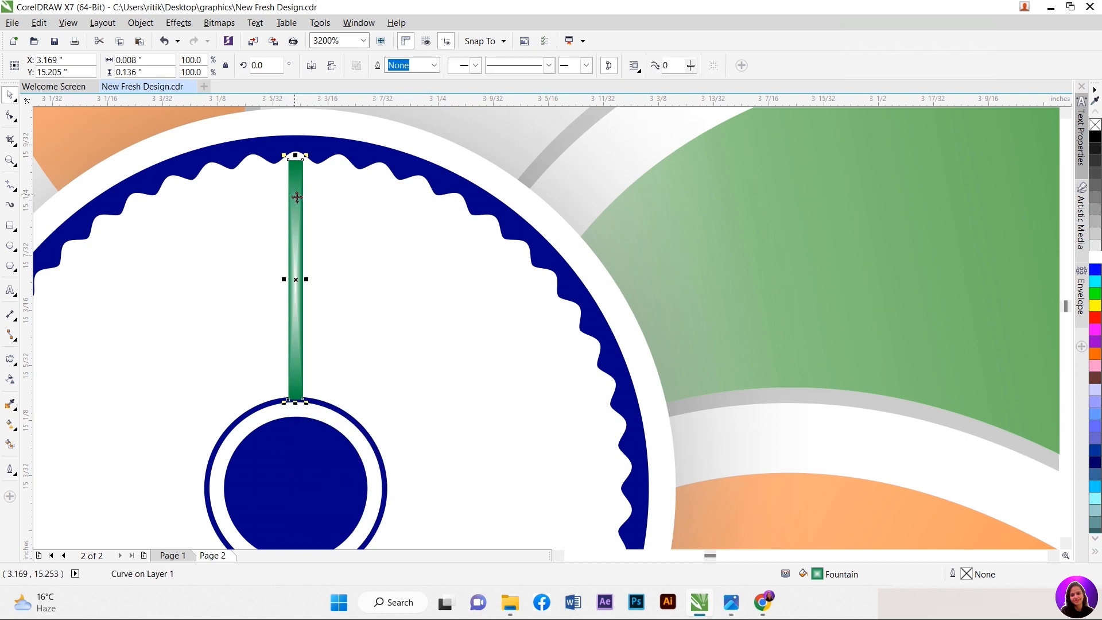
Step: Delete the bar's upper-left node and move its upper-right node to the middle to taper it into a pointed spoke
key("F10")
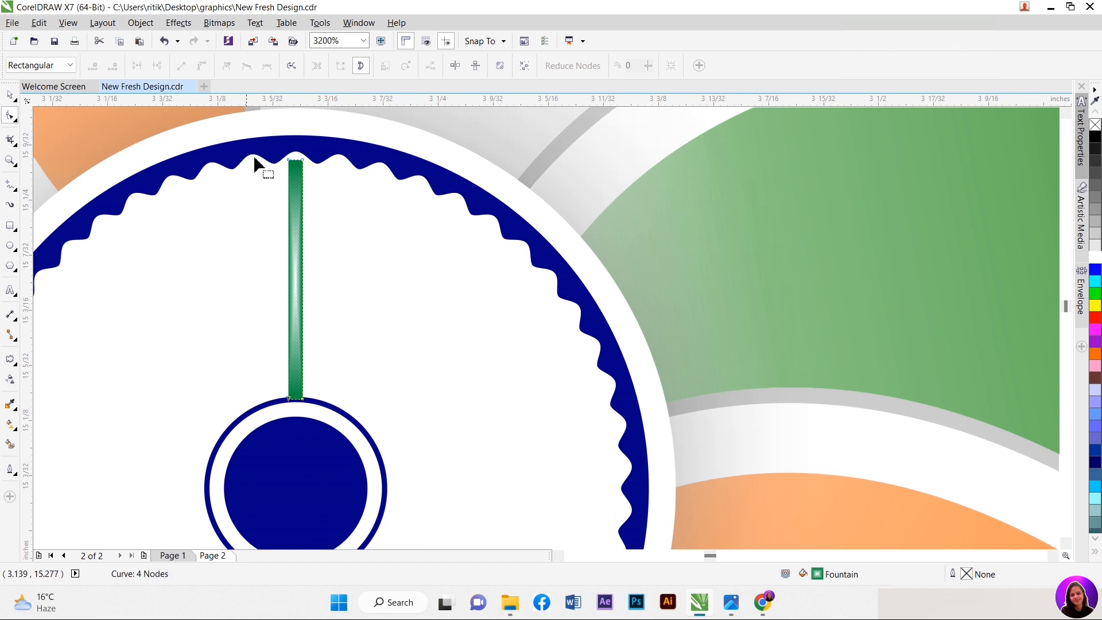
scroll(281, 161, "up", 2)
left_click_drag(327, 195, 324, 201)
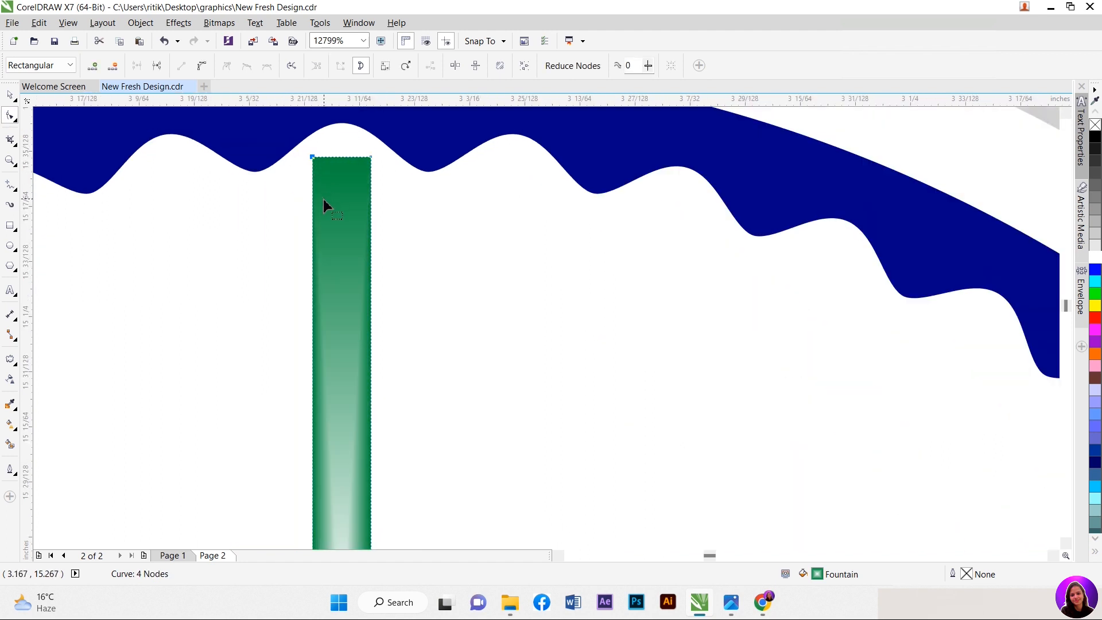
key("Delete")
left_click_drag(370, 158, 343, 159)
scroll(343, 159, "down", 2)
scroll(376, 416, "up", 2)
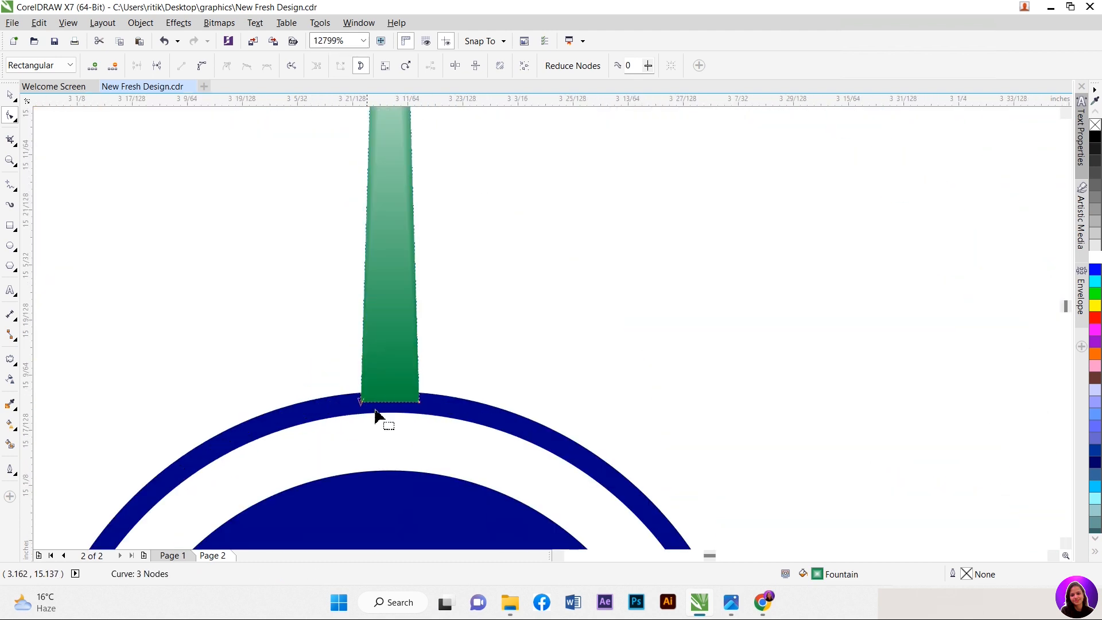
Step: Shift the spoke's two base nodes to the left so its right edge runs nearly vertical
left_click_drag(417, 408, 376, 411)
scroll(369, 405, "down", 1)
scroll(370, 405, "down", 2)
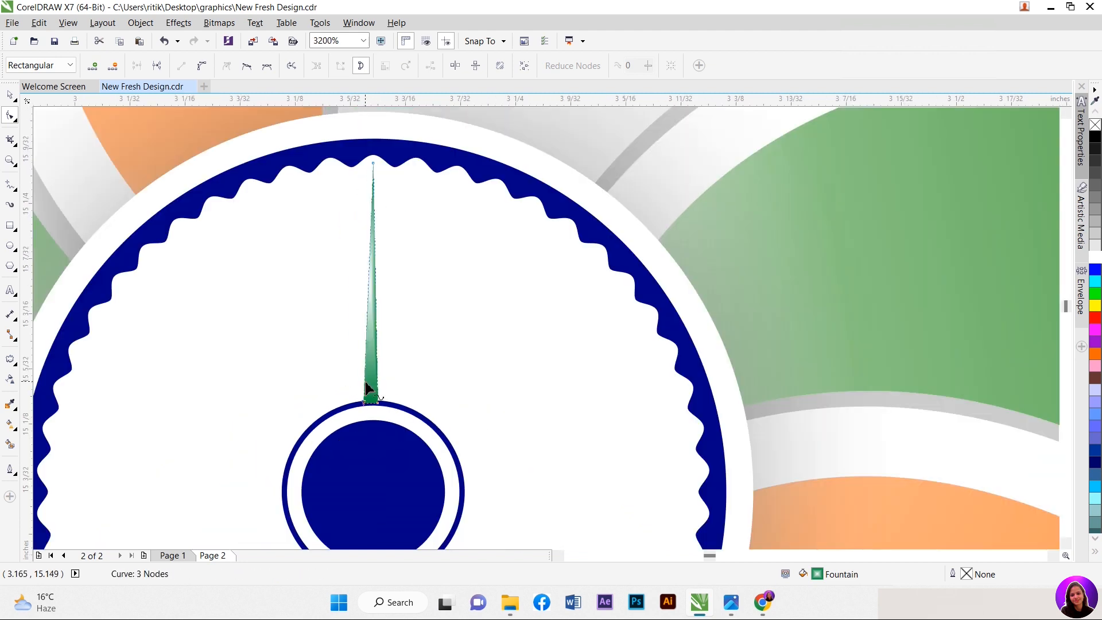
scroll(367, 393, "up", 1)
left_click_drag(391, 426, 355, 428)
scroll(354, 428, "down", 1)
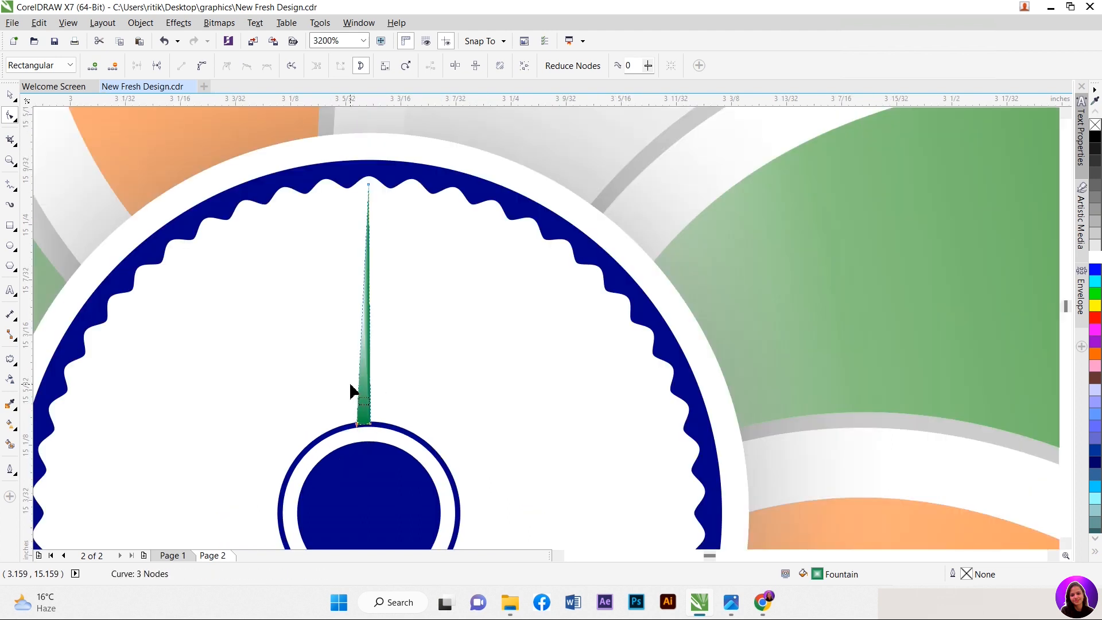
Step: Add a node on each side of the spoke just below its point and delete the tip node to blunt it
key("space")
scroll(299, 339, "down", 1)
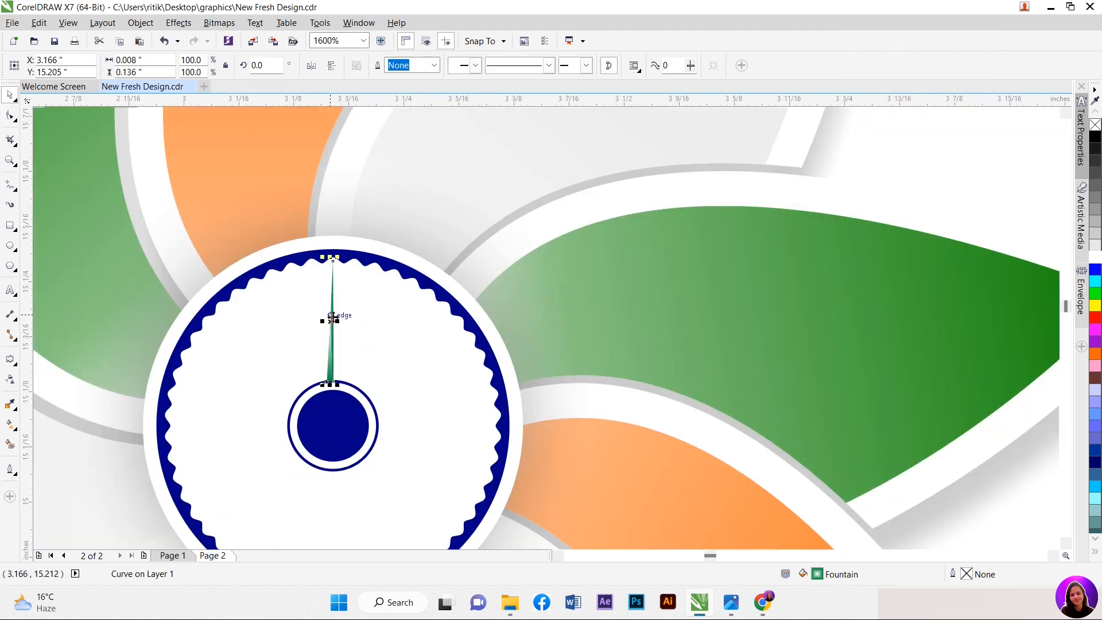
key("space")
scroll(332, 282, "up", 2)
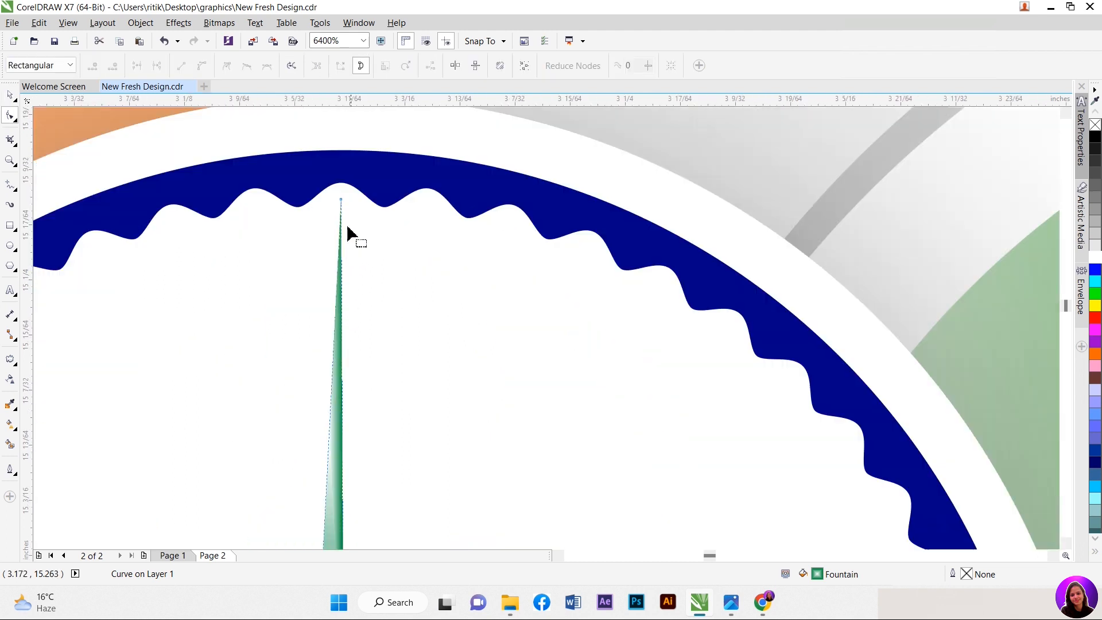
scroll(341, 212, "up", 2)
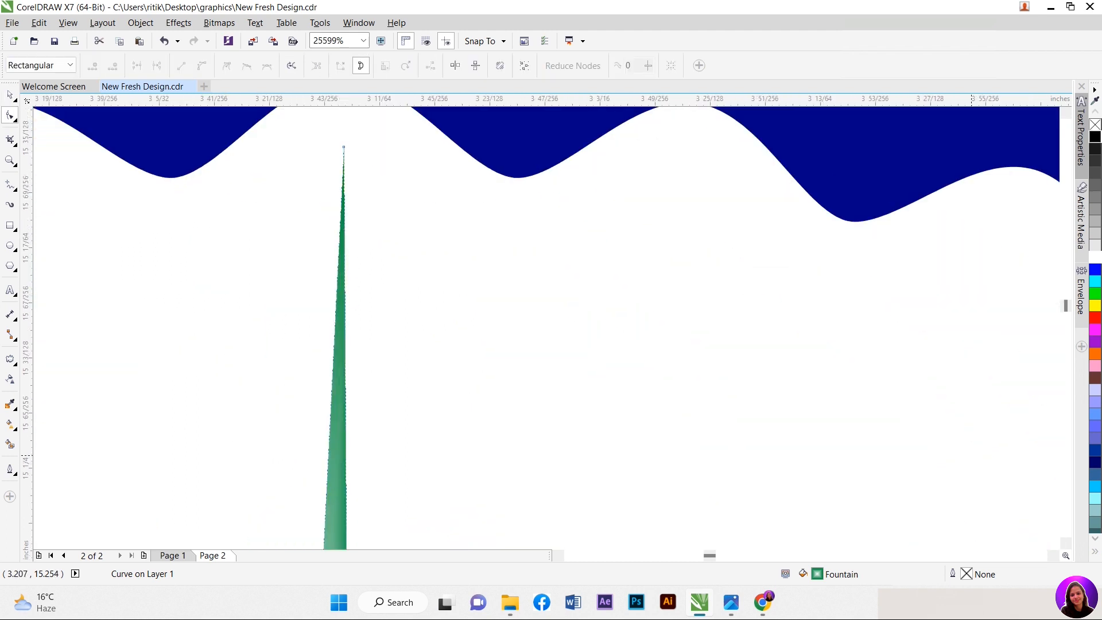
scroll(337, 172, "up", 2)
left_click(363, 181)
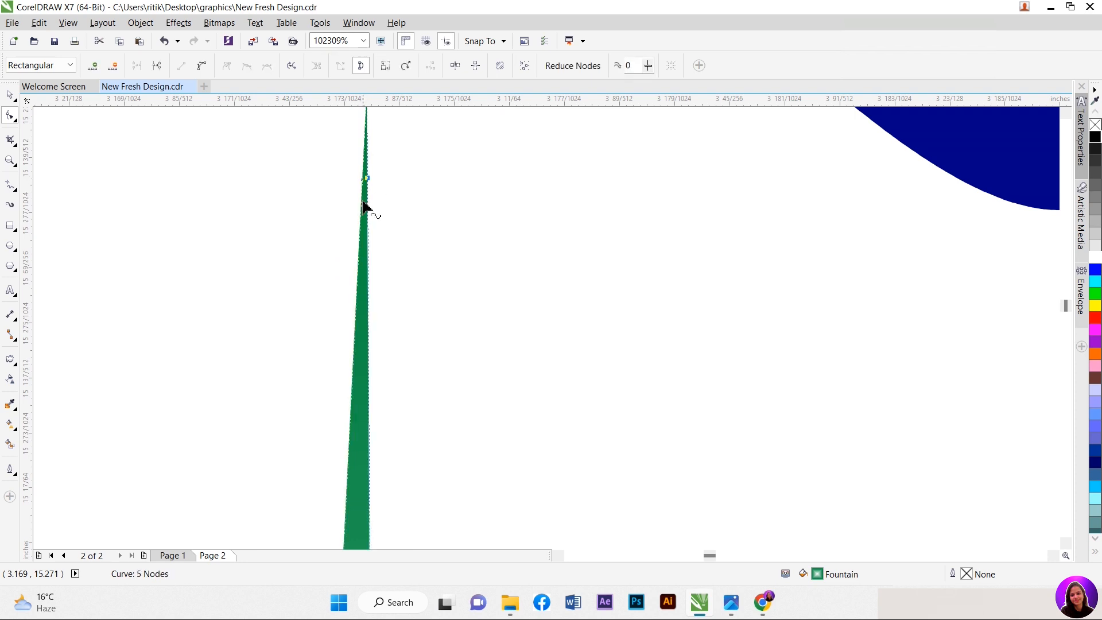
double_click(364, 205)
scroll(365, 202, "down", 2)
scroll(357, 187, "up", 2)
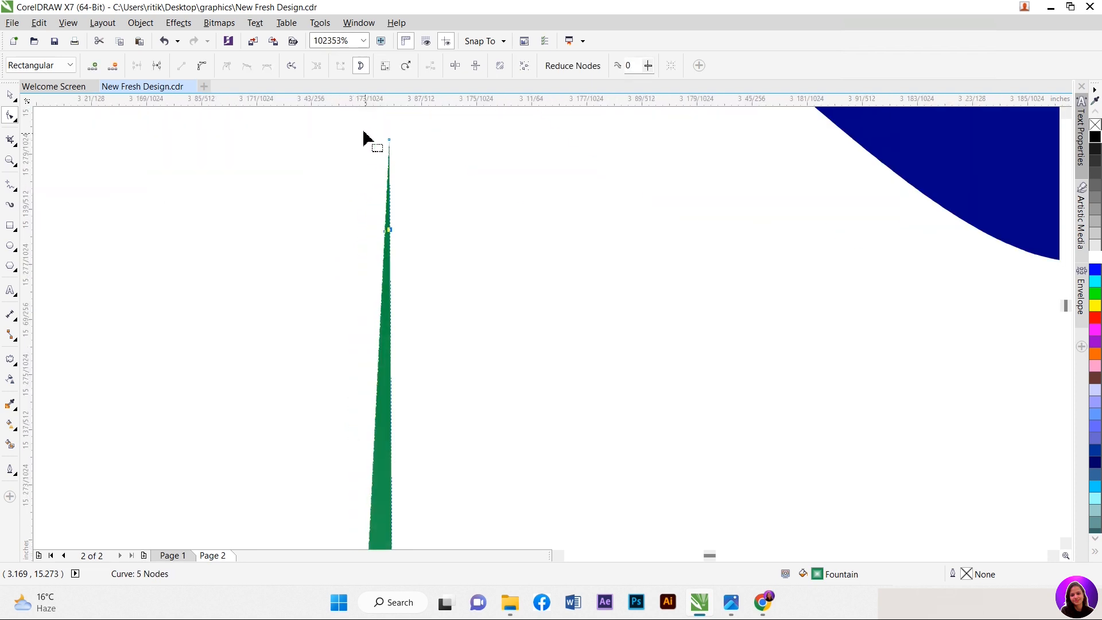
key("Delete")
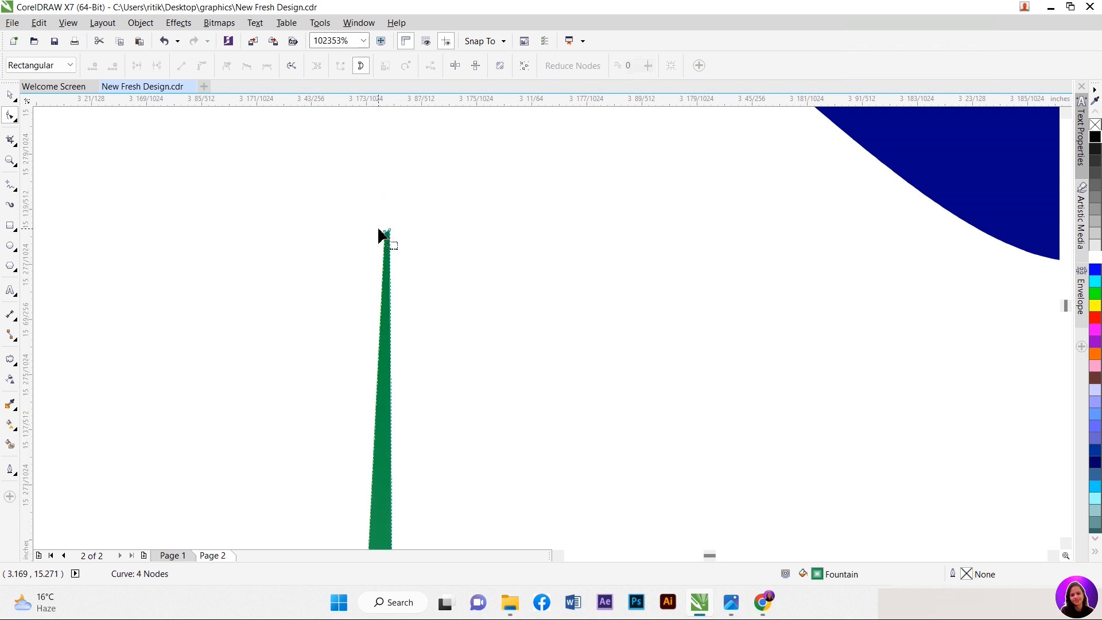
Step: Move the two nodes at the spoke's blunt end down slightly so that the end is level
scroll(386, 229, "up", 1)
left_click_drag(468, 267, 473, 318)
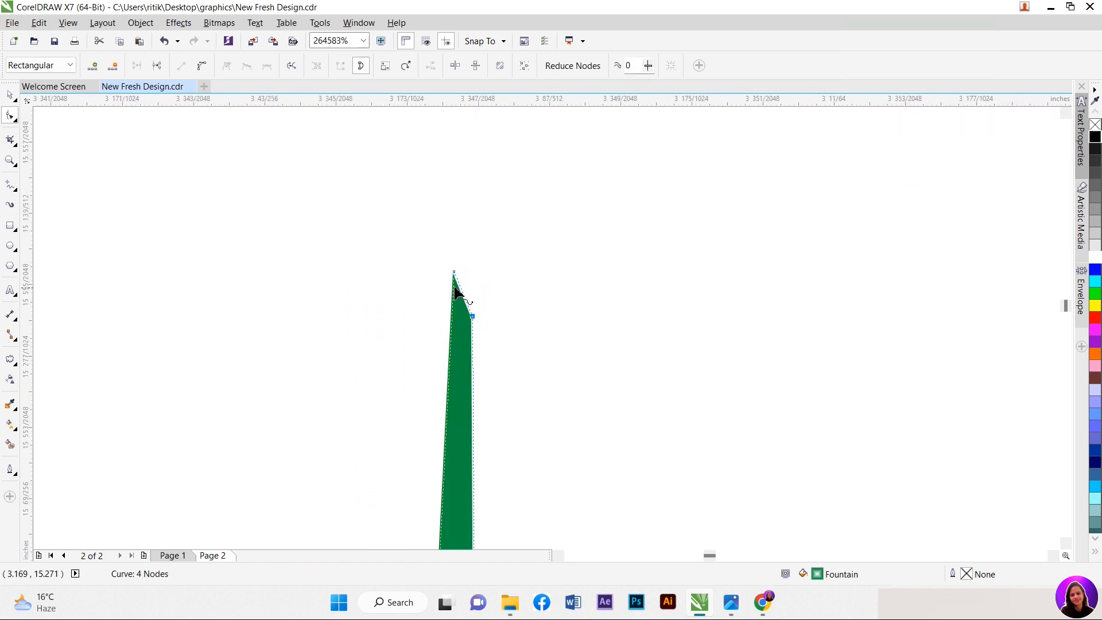
left_click_drag(453, 274, 582, 344)
scroll(468, 326, "up", 1)
Step: Turn the spoke's short end edge into a curve bowed upward and delete its two end nodes to round the tip
left_click(202, 67)
left_click(560, 303)
left_click(512, 324)
left_click_drag(515, 323, 515, 301)
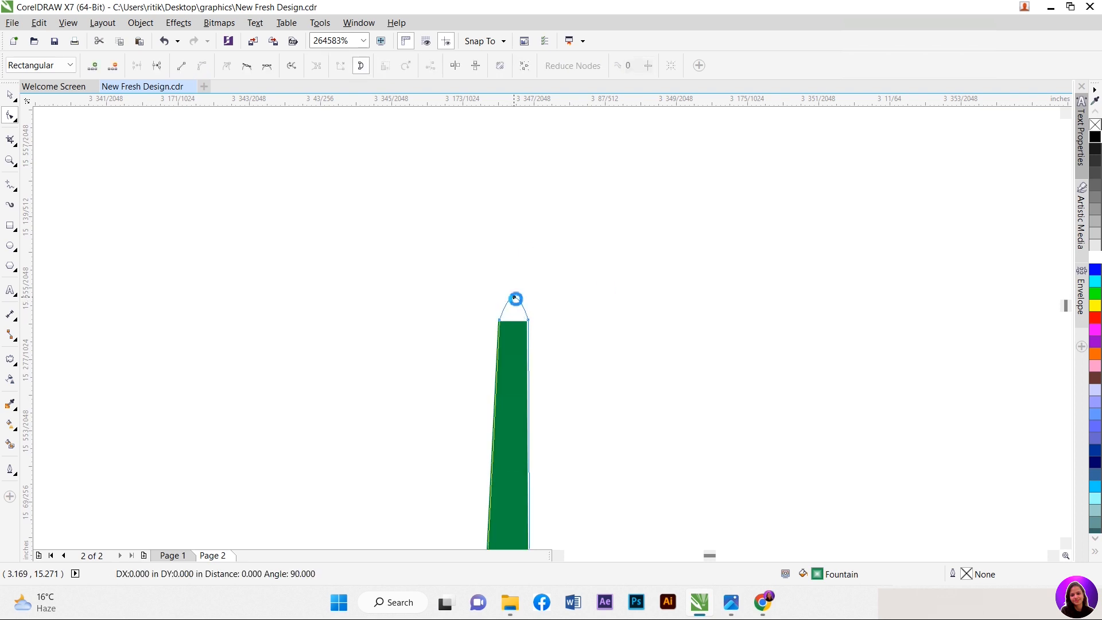
key("Delete")
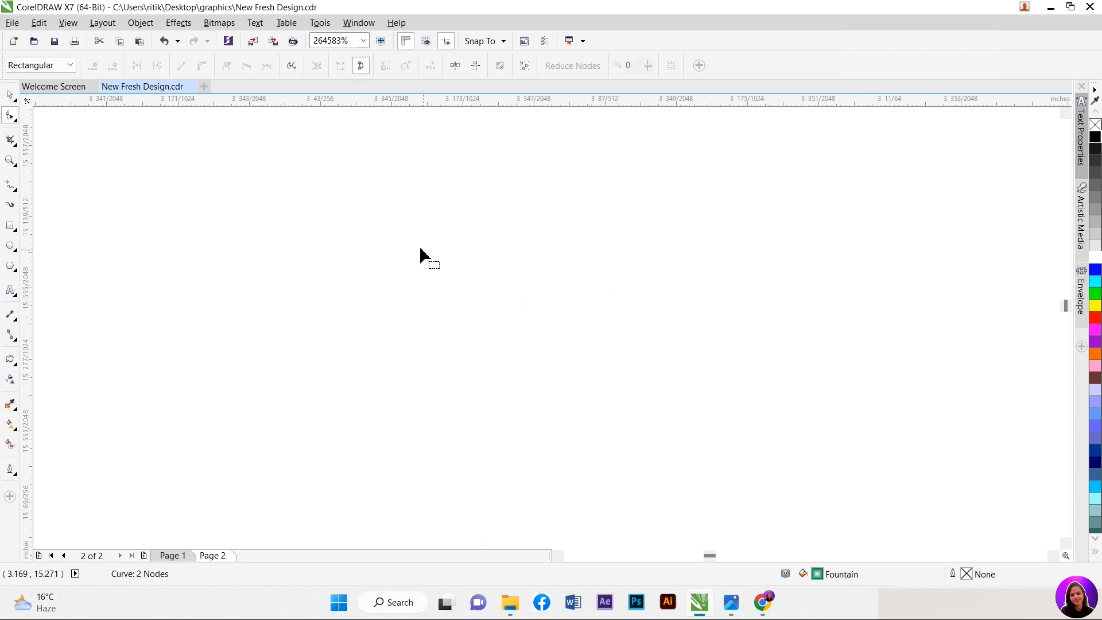
scroll(420, 248, "down", 5)
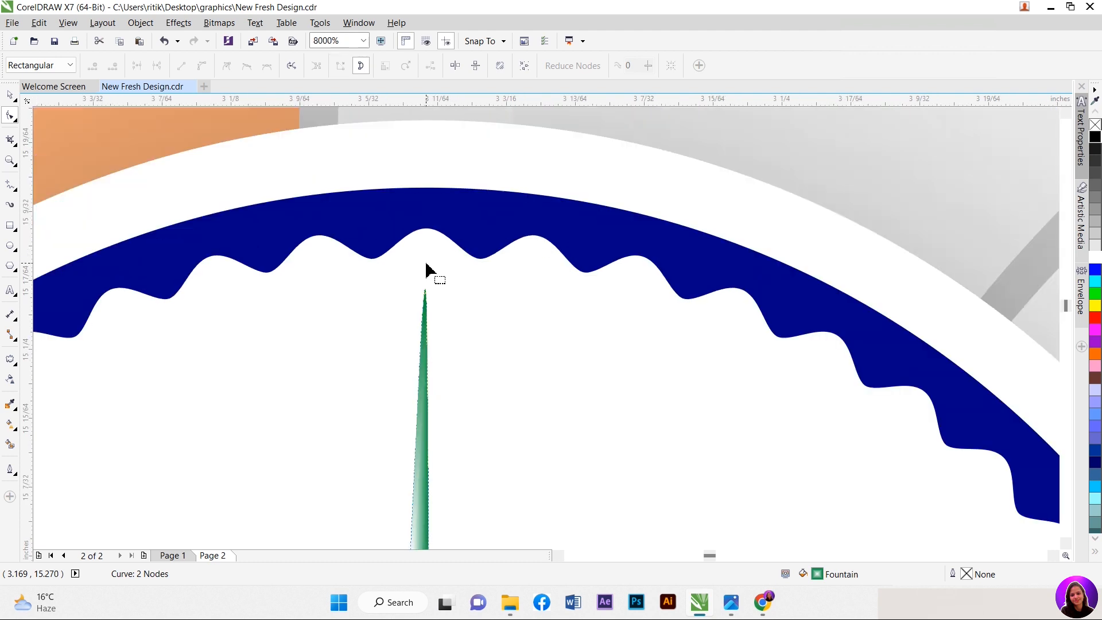
Step: Stretch the spoke upward to about 0.138" tall so its tip reaches the top scallop of the rim
key("space")
scroll(425, 303, "up", 1)
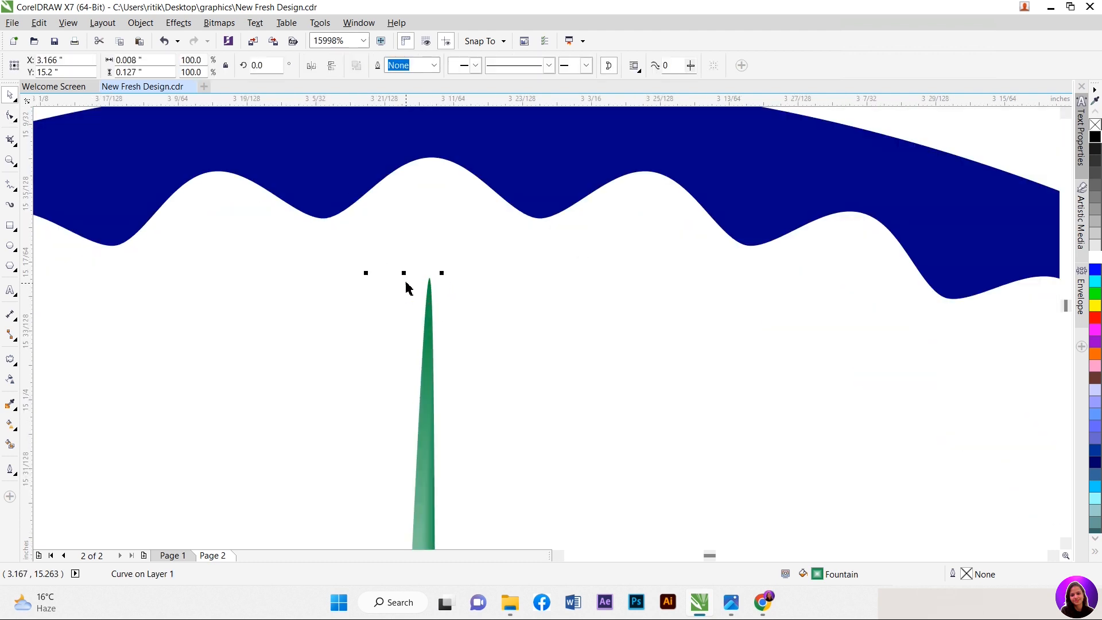
left_click_drag(407, 276, 430, 218)
scroll(428, 189, "down", 2)
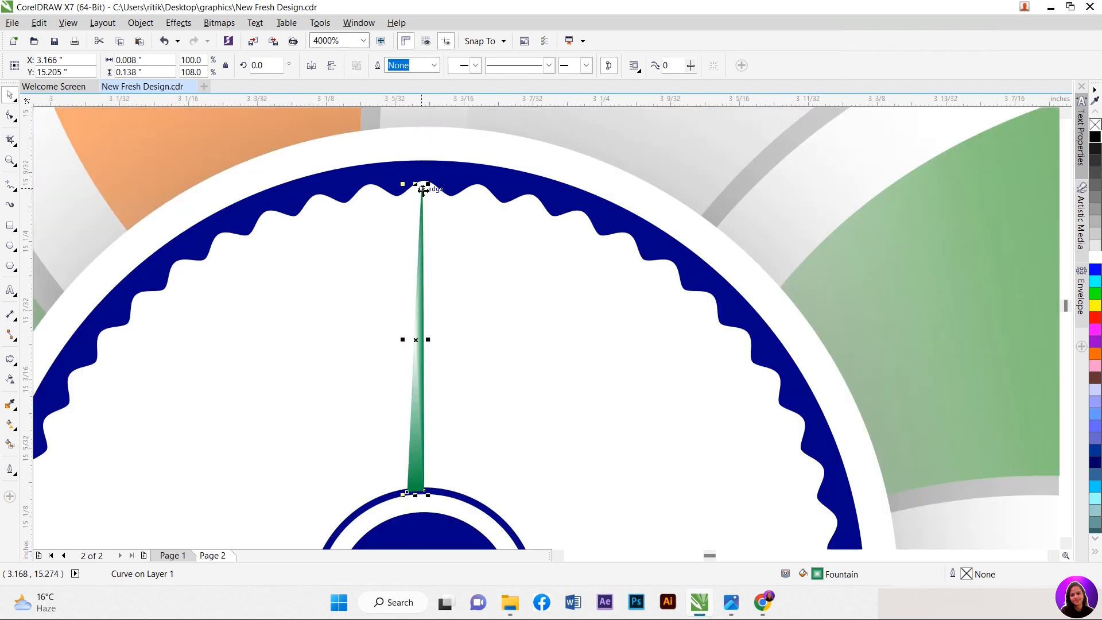
Step: Fill the spoke with the navy sampled from the wheel's rim
left_click(10, 403)
left_click(406, 184)
left_click(415, 301)
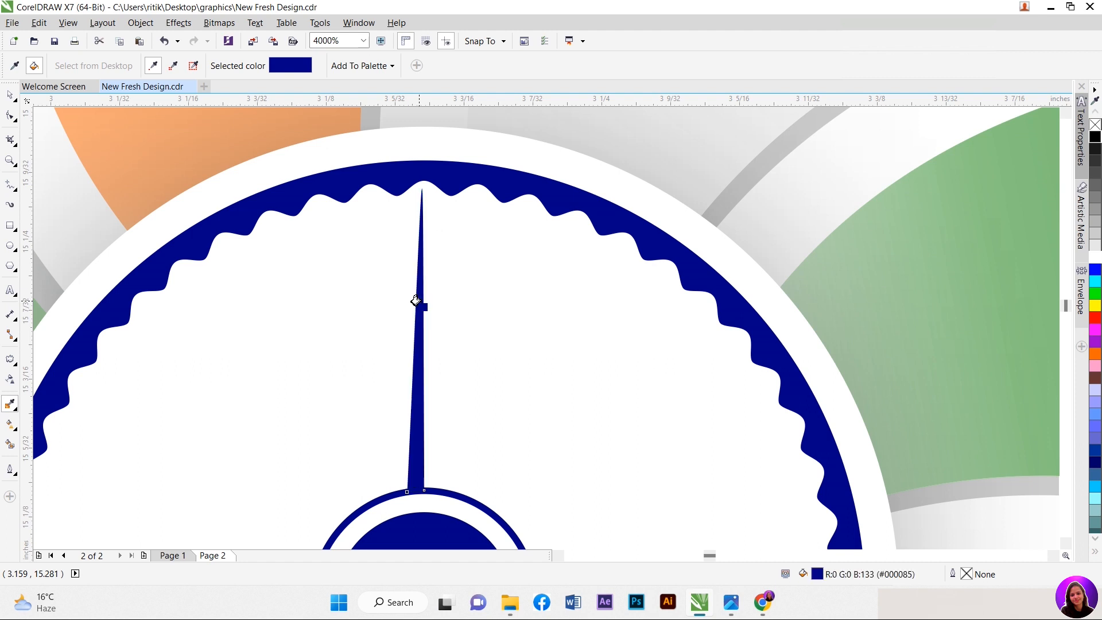
key("space")
Step: Set the spoke's rotation centre at the hub's centre and make a copy rotated about 7.8° clockwise to the next scallop
scroll(396, 291, "down", 1)
left_click(404, 325)
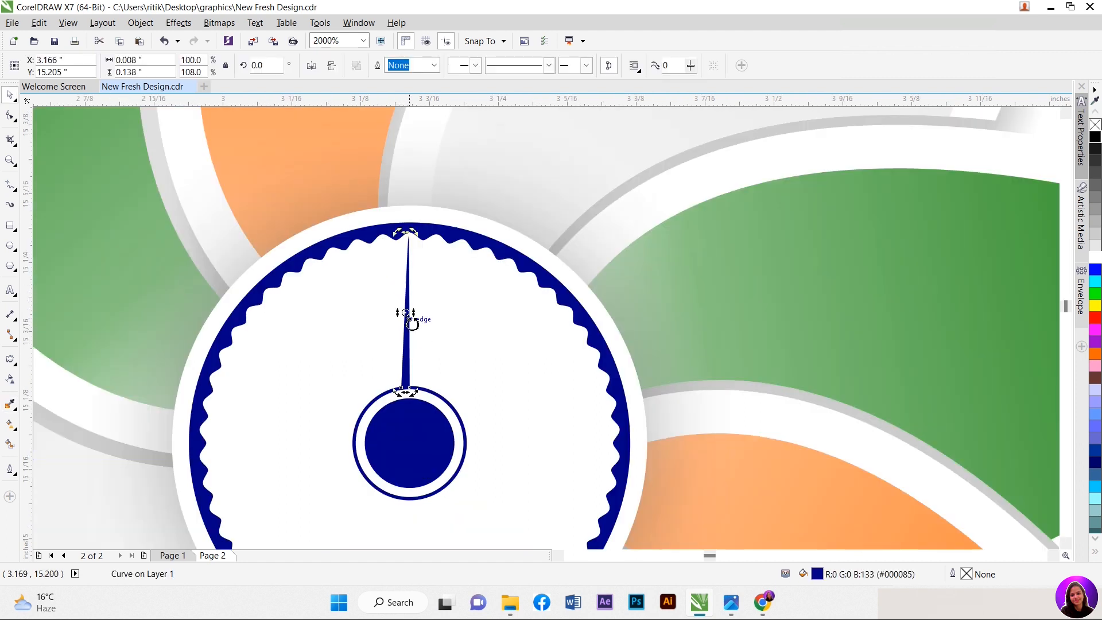
left_click_drag(406, 312, 409, 444)
scroll(413, 239, "up", 2)
left_click_drag(409, 234, 507, 274)
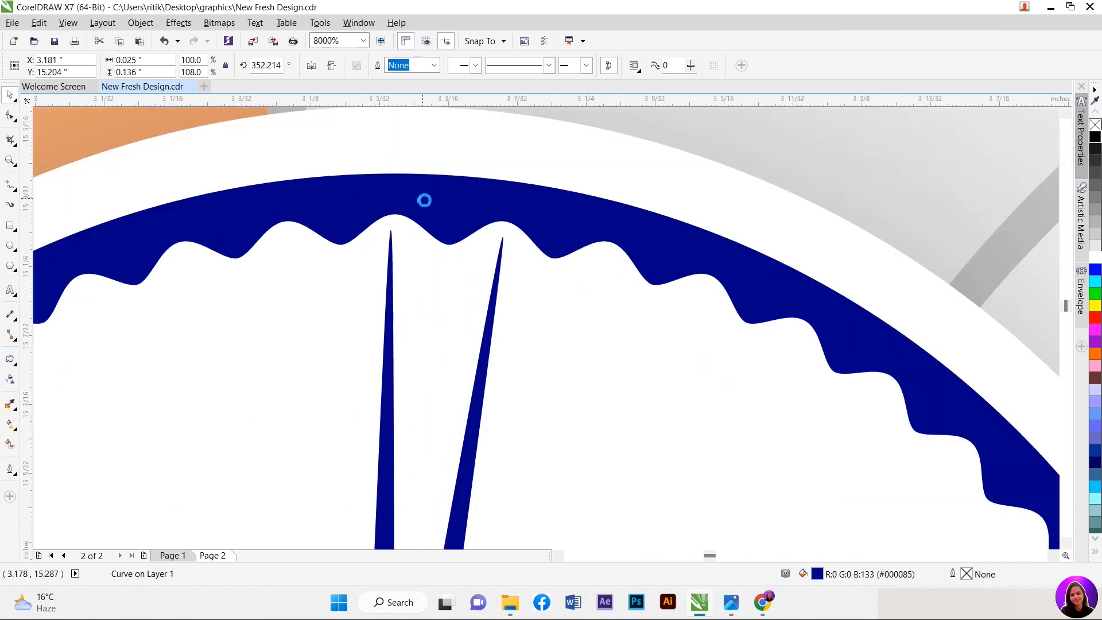
scroll(424, 207, "down", 1)
key("ctrl+r")
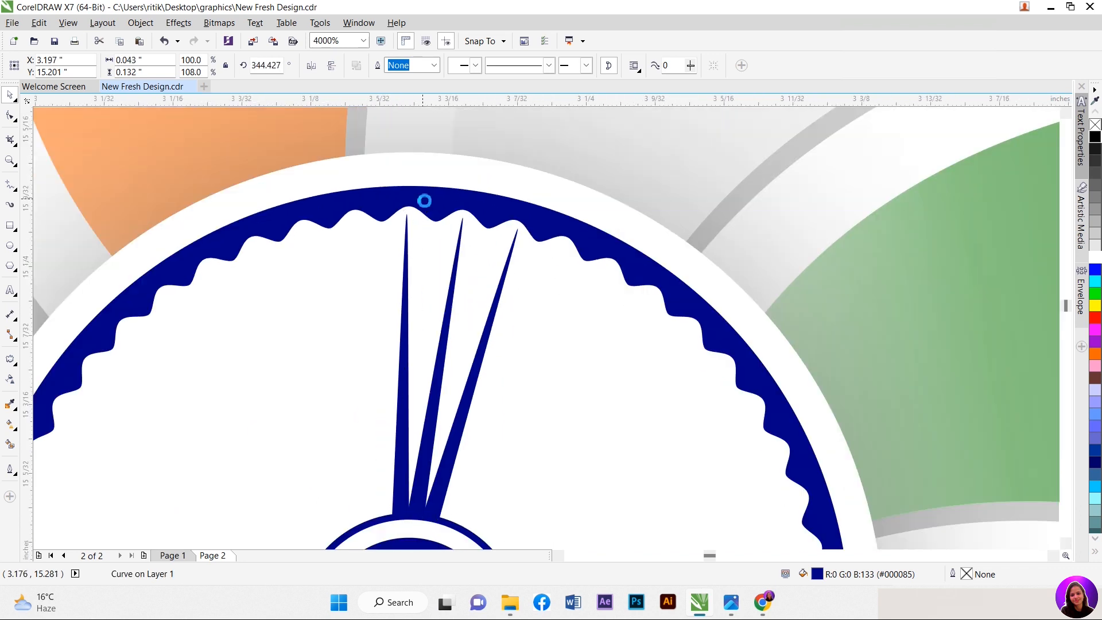
key("ctrl+r")
key("ctrl+z")
key("ctrl+z")
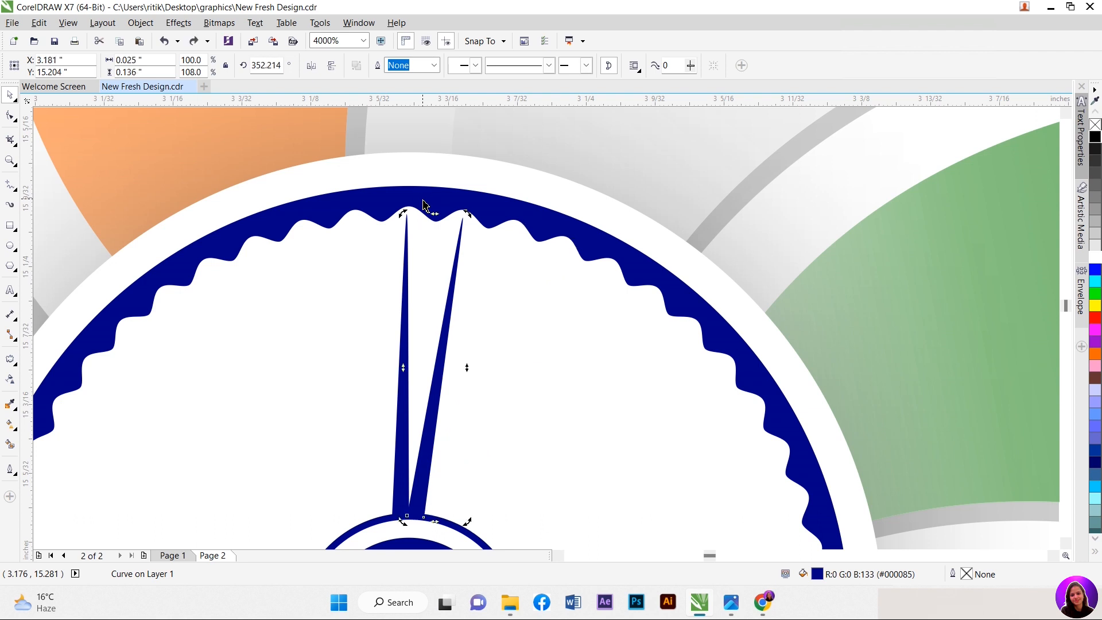
Step: Repeat the rotated spoke copy around the hub until the spokes fill the whole wheel
key("ctrl+r")
key("ctrl+r")
key("ctrl+r")
key("ctrl+r")
key("ctrl+r")
key("ctrl+r")
key("ctrl+r")
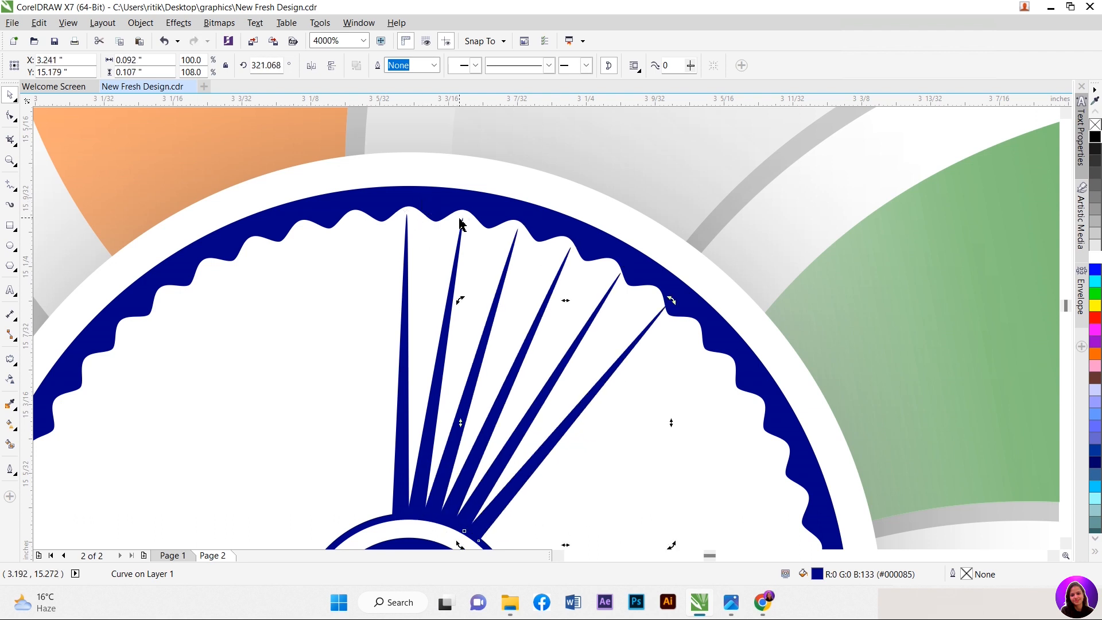
scroll(468, 164, "down", 2)
key("ctrl+r")
key("ctrl+r")
key("ctrl+r")
key("ctrl+r")
key("ctrl+r")
key("ctrl+r")
key("ctrl+r")
key("ctrl+r")
key("ctrl+r")
key("ctrl+r")
key("ctrl+r")
key("ctrl+r")
key("ctrl+r")
key("ctrl+r")
key("ctrl+r")
key("ctrl+r")
key("ctrl+r")
key("ctrl+r")
key("ctrl+r")
key("ctrl+r")
key("ctrl+r")
key("ctrl+r")
key("ctrl+r")
key("ctrl+r")
key("ctrl+r")
key("ctrl+r")
key("ctrl+r")
key("ctrl+r")
key("ctrl+r")
key("ctrl+r")
key("ctrl+r")
key("ctrl+r")
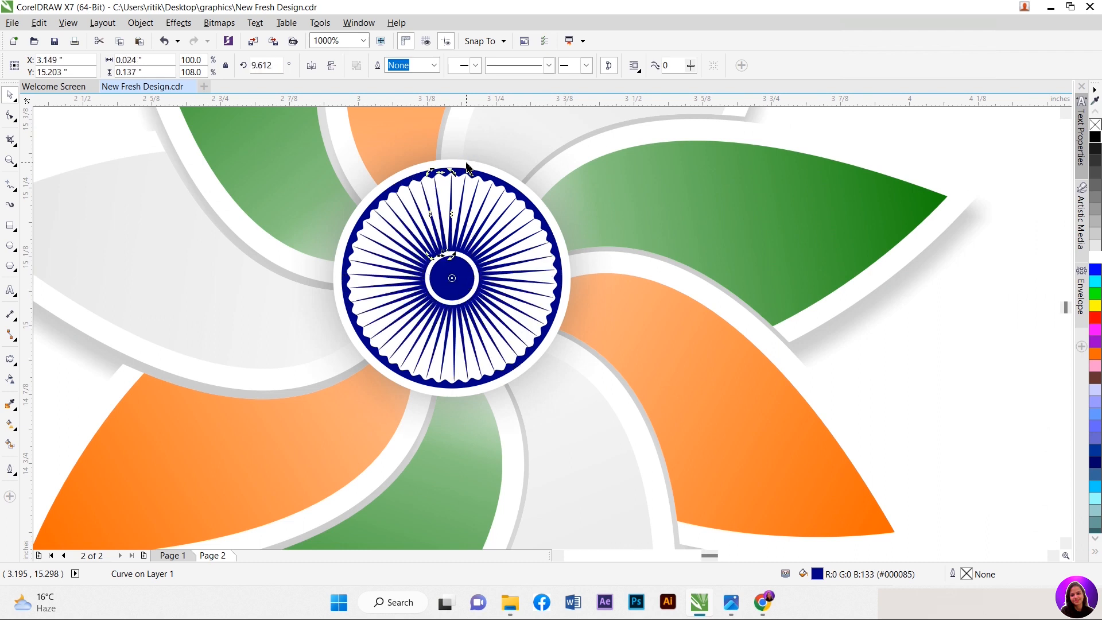
Step: Examine the completed spoked wheel on the flower up close and beside the reference flag's wheel
left_click(992, 328)
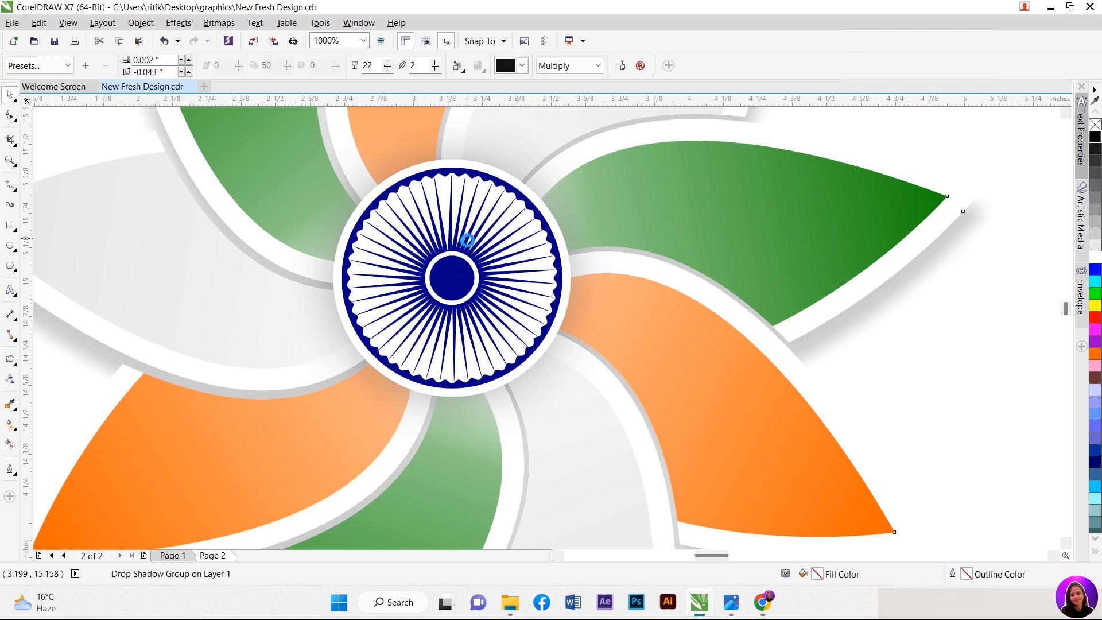
scroll(469, 239, "down", 1)
left_click(136, 217)
scroll(322, 229, "down", 1)
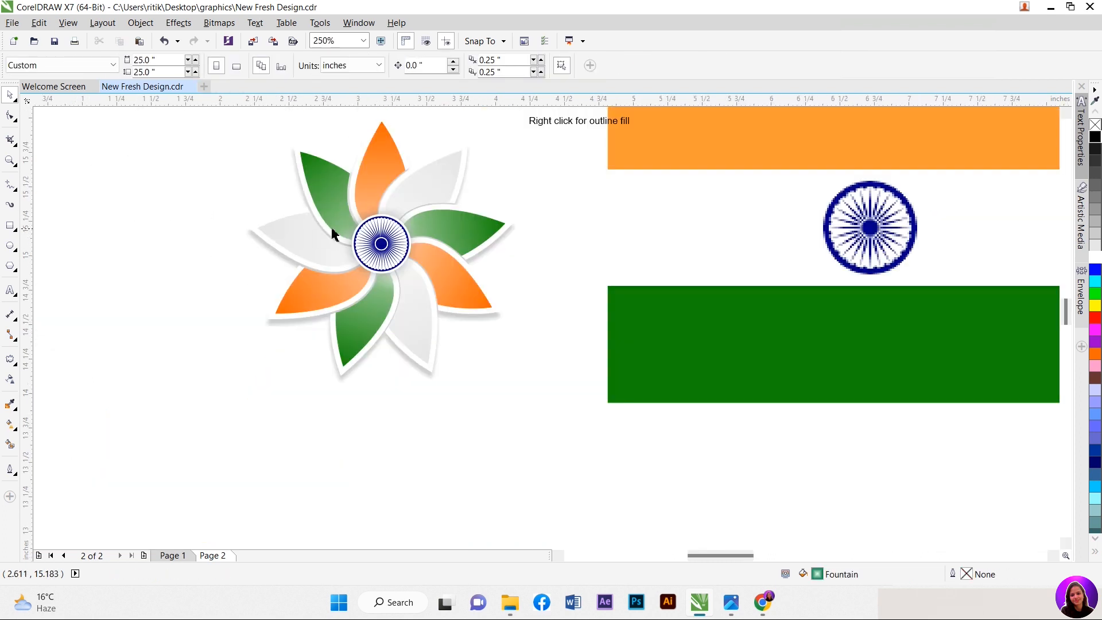
scroll(376, 230, "up", 1)
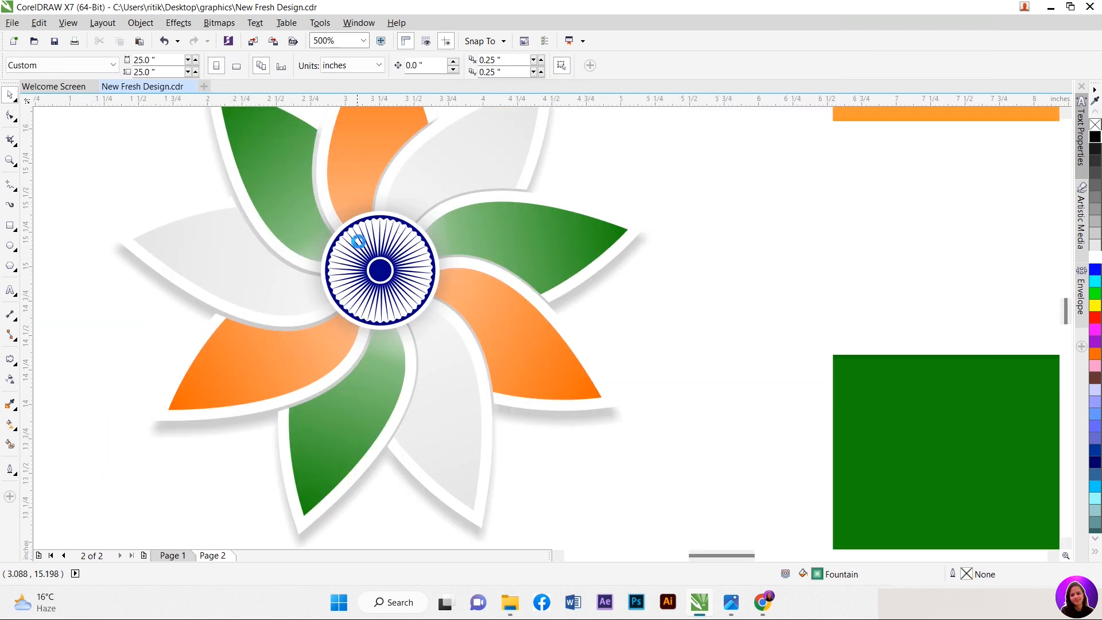
scroll(364, 241, "down", 1)
scroll(363, 238, "up", 1)
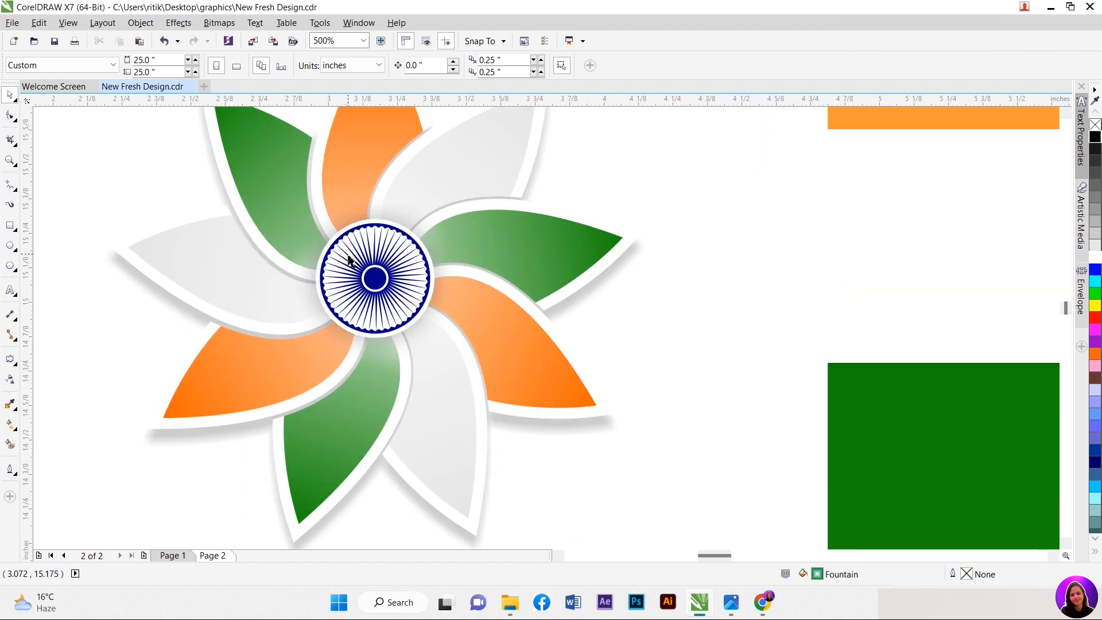
scroll(208, 256, "down", 1)
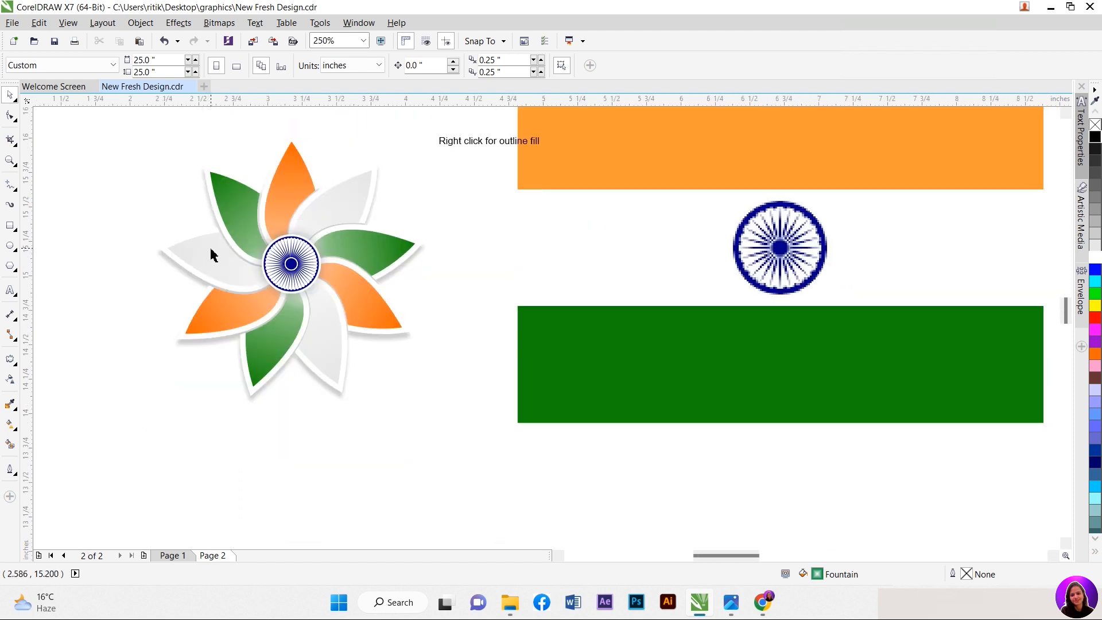
scroll(213, 255, "up", 1)
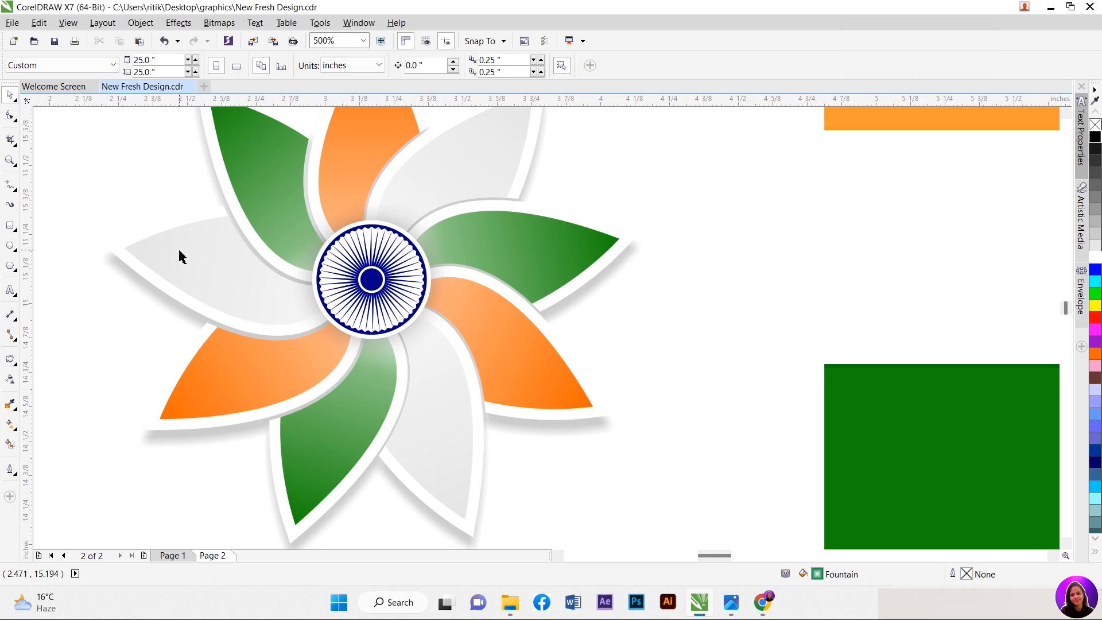
Step: Select all of the flower's petals and wheel parts and group them
scroll(178, 251, "down", 1)
left_click_drag(438, 383, 453, 435)
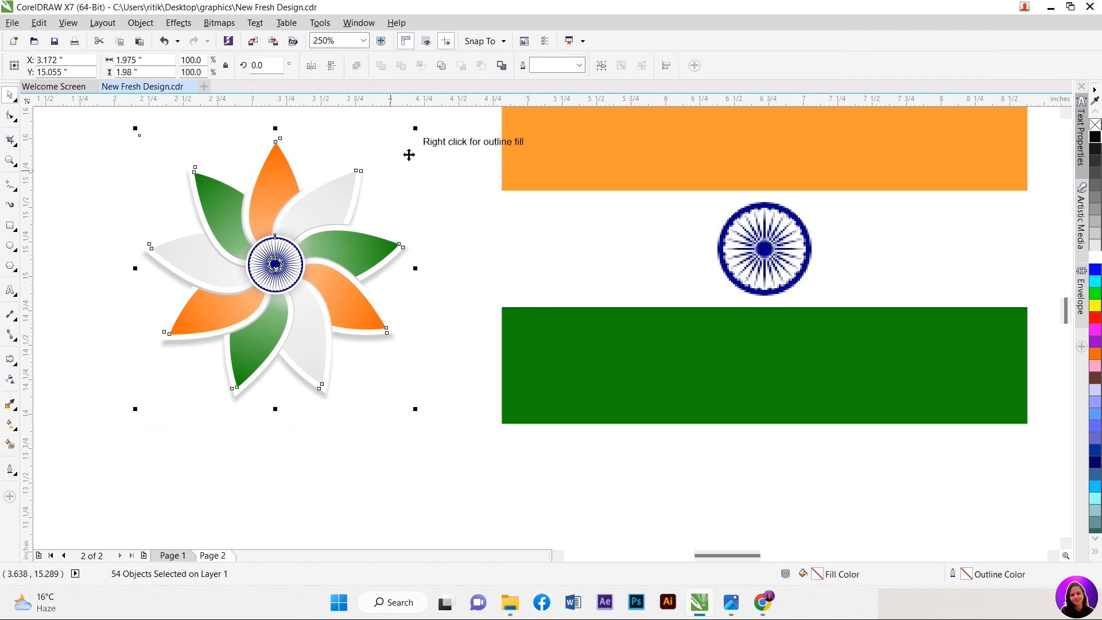
key("ctrl+g")
scroll(133, 195, "up", 1)
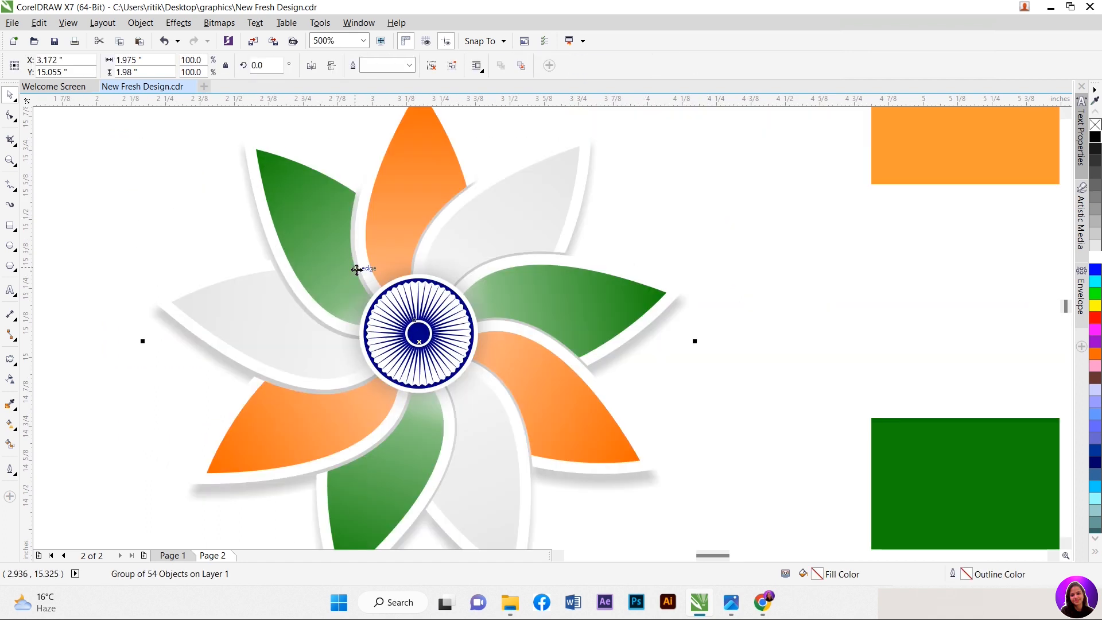
Step: Scale the flower group to about 79%, about 1.57" wide, and move it to about X 1.225", Y 15.45"
scroll(356, 266, "down", 1)
left_click_drag(530, 167, 469, 221)
left_click_drag(276, 299, 118, 209)
scroll(118, 206, "up", 1)
left_click_drag(272, 254, 184, 260)
scroll(274, 255, "down", 1)
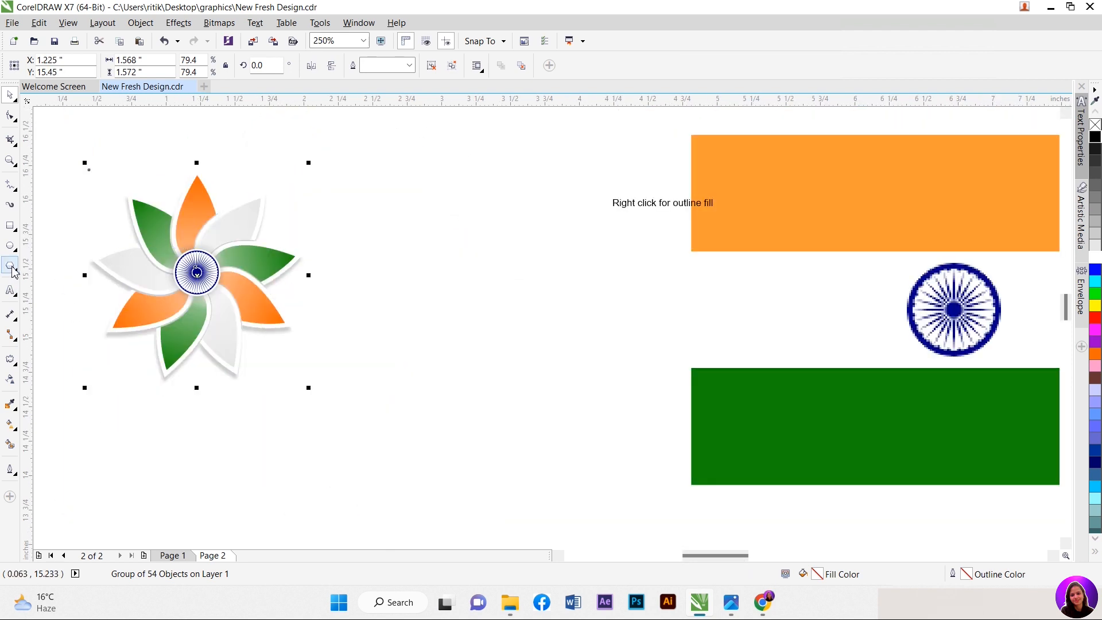
Step: Add the artistic text "Happy" just below the flower
left_click(9, 290)
left_click(85, 405)
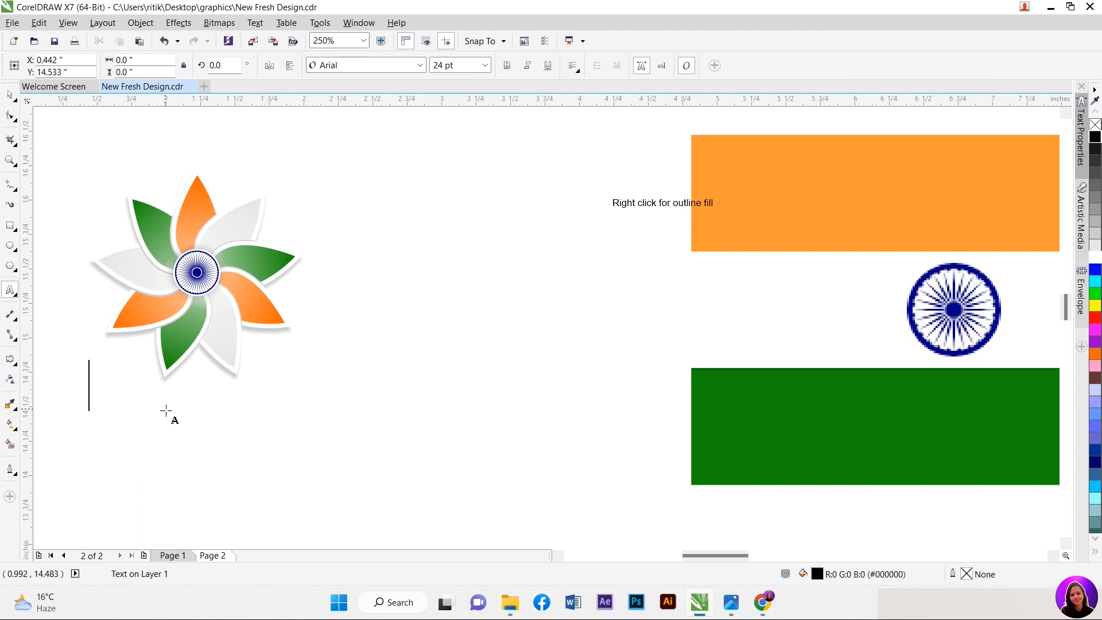
type("Happy")
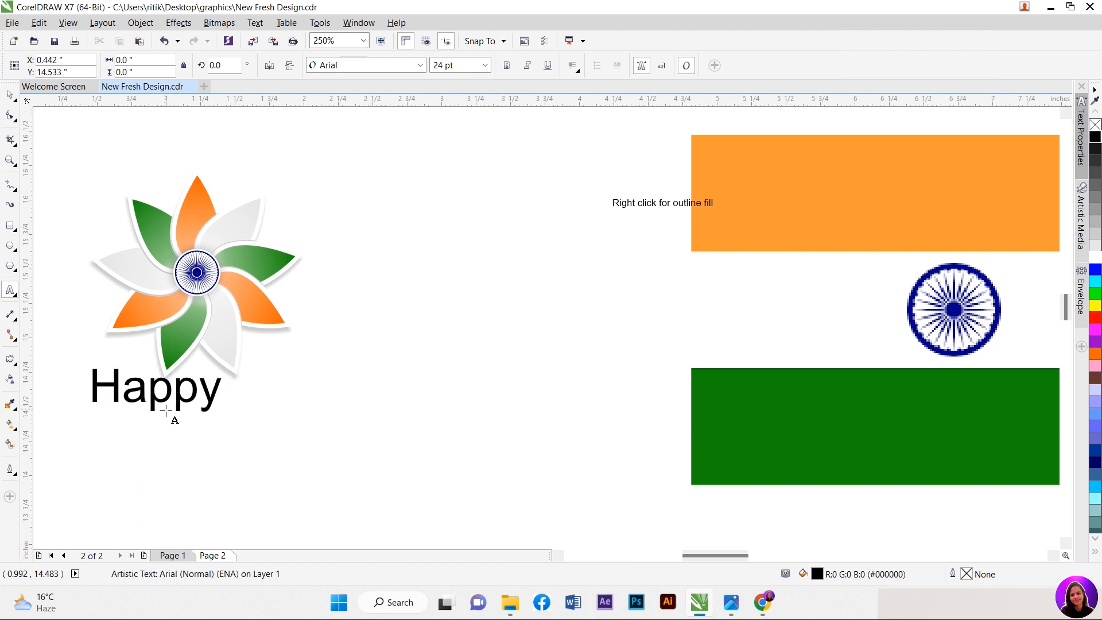
left_click(9, 94)
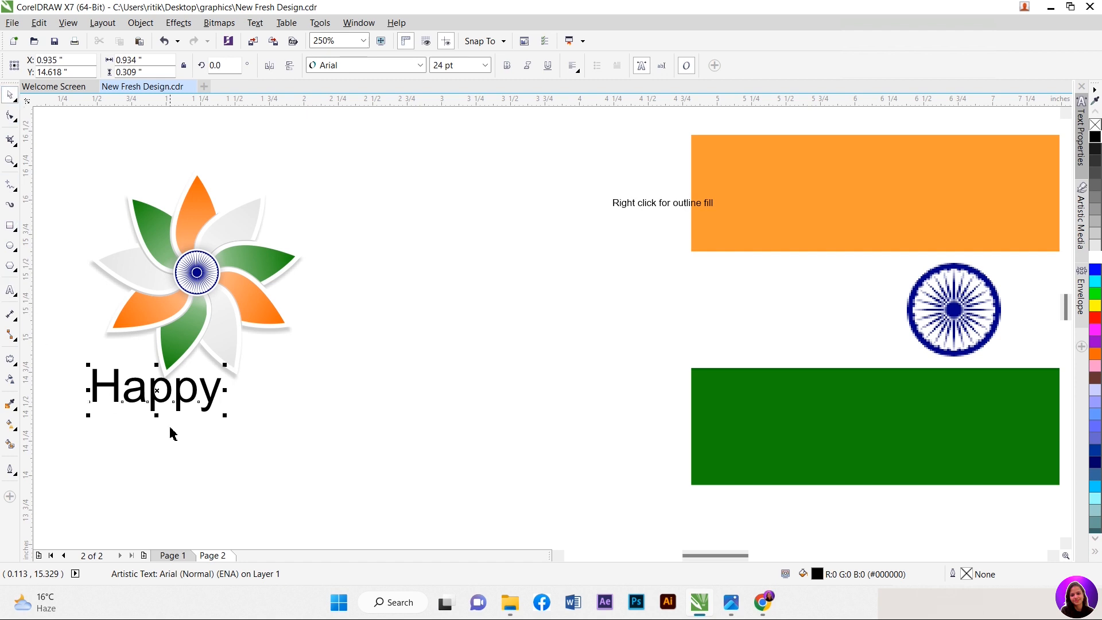
Step: Set the "Happy" text in Montserrat ExtraBold, shrink it to about 18.7 pt and place it under the flower's lower petals
left_click(420, 65)
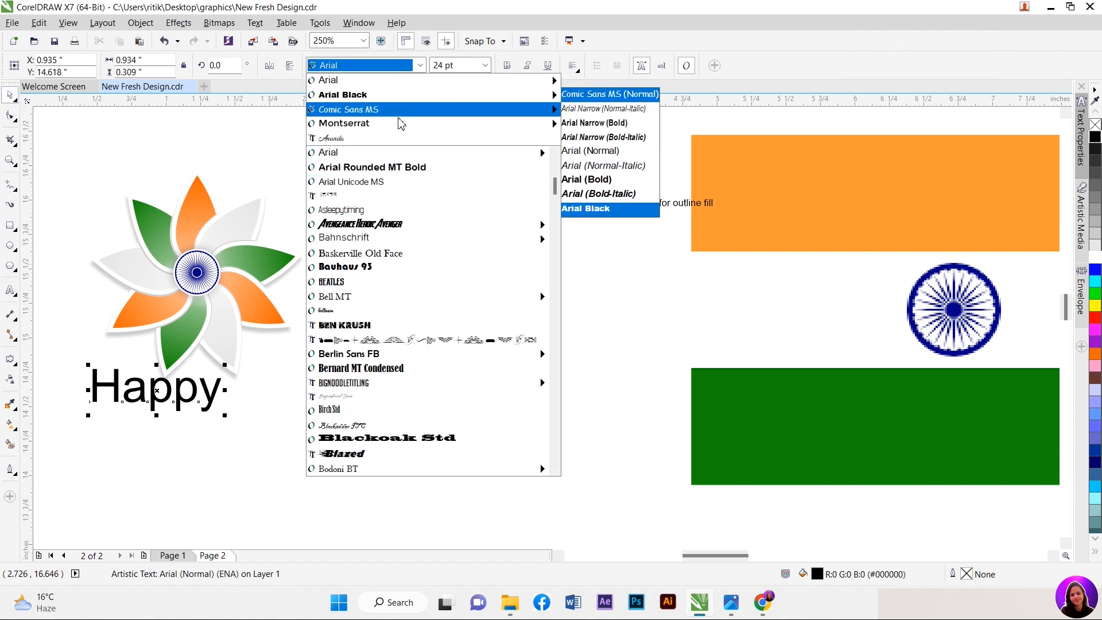
left_click(463, 122)
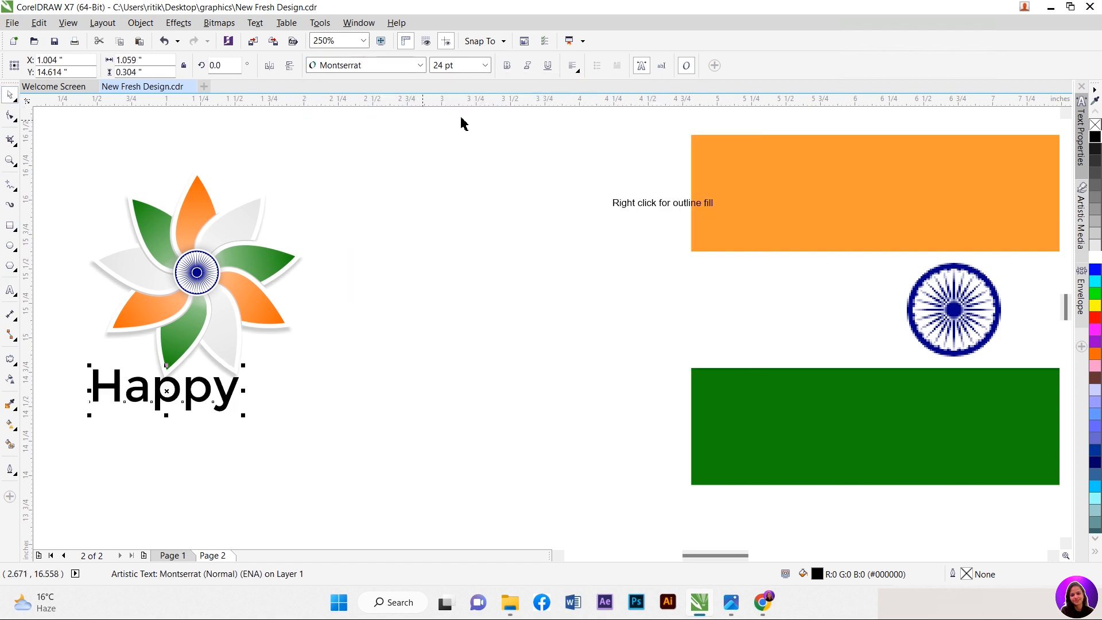
left_click(420, 65)
mouse_move(517, 79)
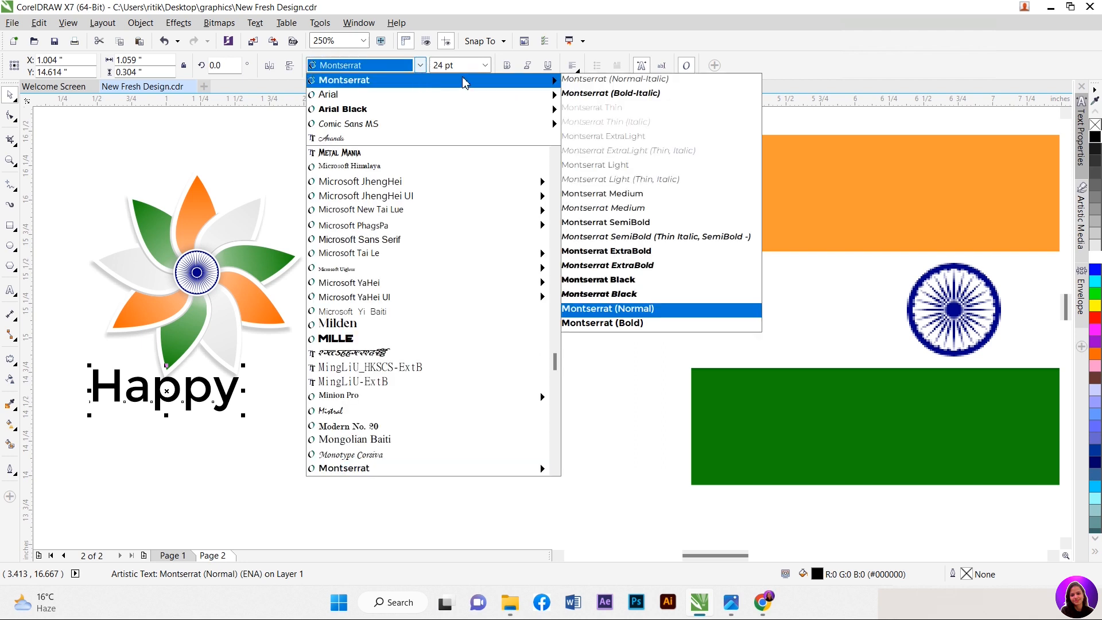
left_click(574, 251)
mouse_move(227, 388)
left_mouse_down()
mouse_move(206, 402)
mouse_move(207, 418)
mouse_move(213, 405)
mouse_move(230, 407)
left_mouse_up()
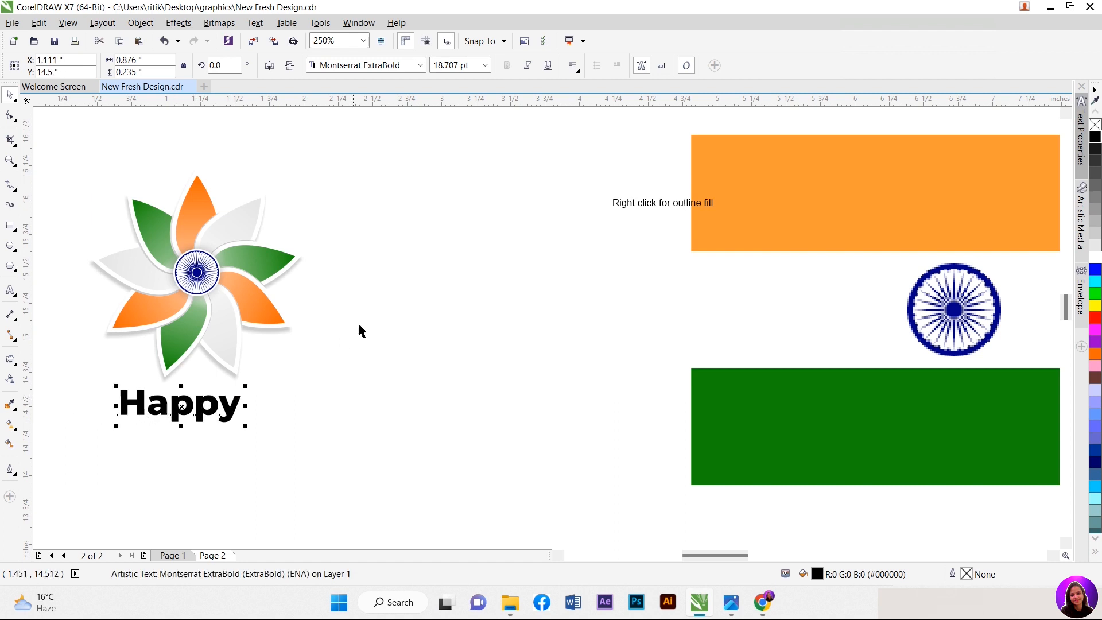
Step: Fill the "Happy" text with the orange sampled from the flower's lower petal
left_click(10, 404)
left_click(129, 322)
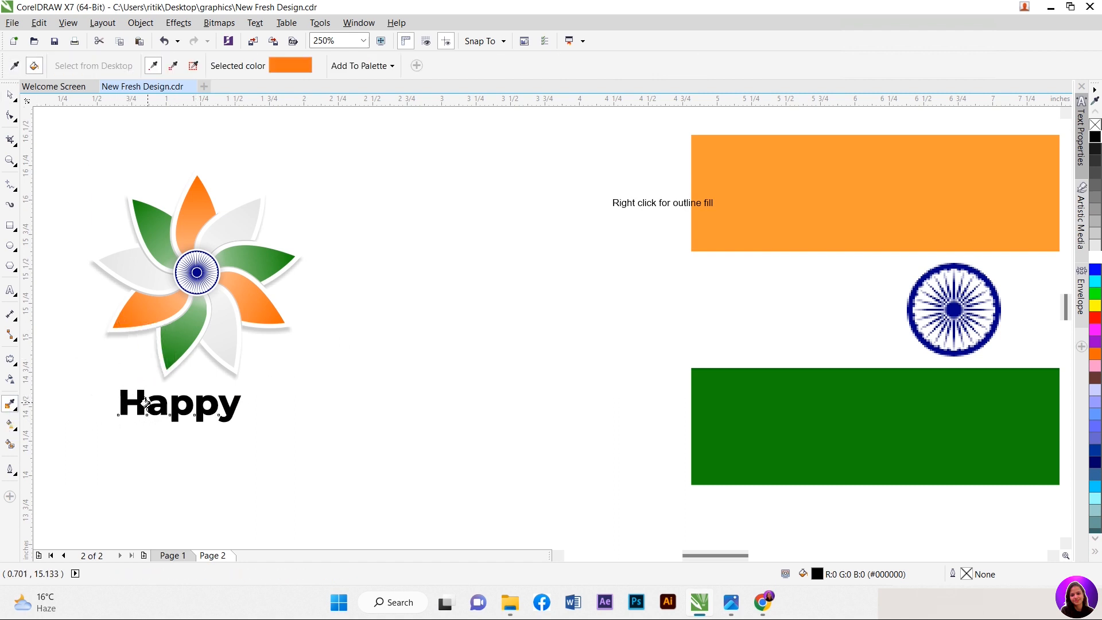
left_click(137, 404)
Step: Copy the "Happy" text directly below itself and change the copy to "REPUBLIC DAY"
left_click_drag(142, 404, 142, 436)
right_click(142, 436)
double_click(143, 429)
double_click(143, 429)
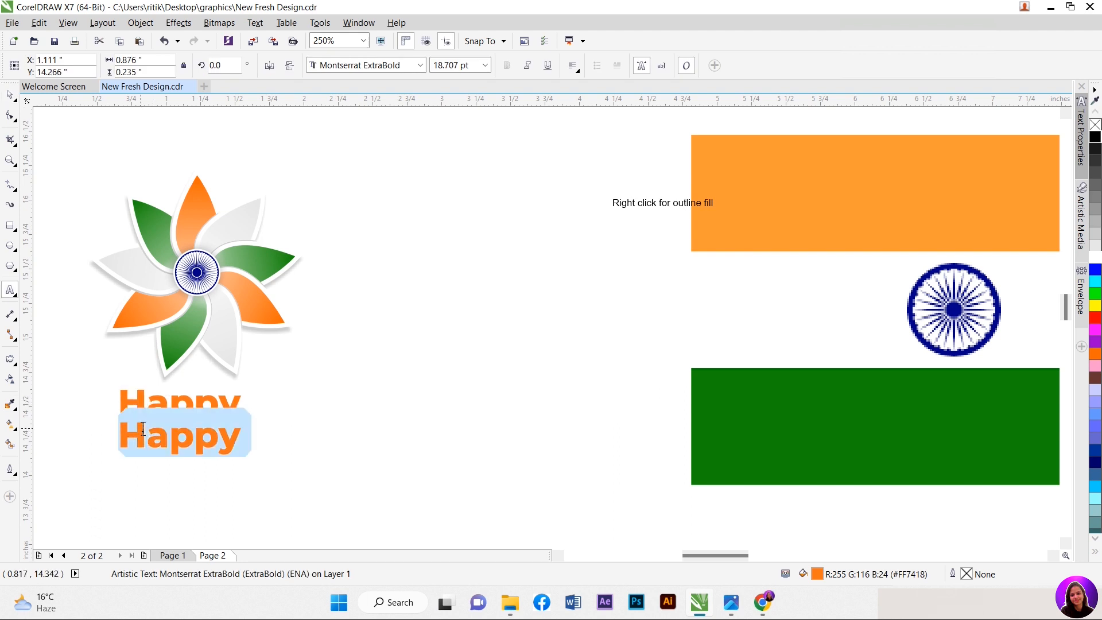
type("E")
key("BackSpace")
type("Re")
key("BackSpace")
key("Caps_Lock")
type("EPUBLIC DAY")
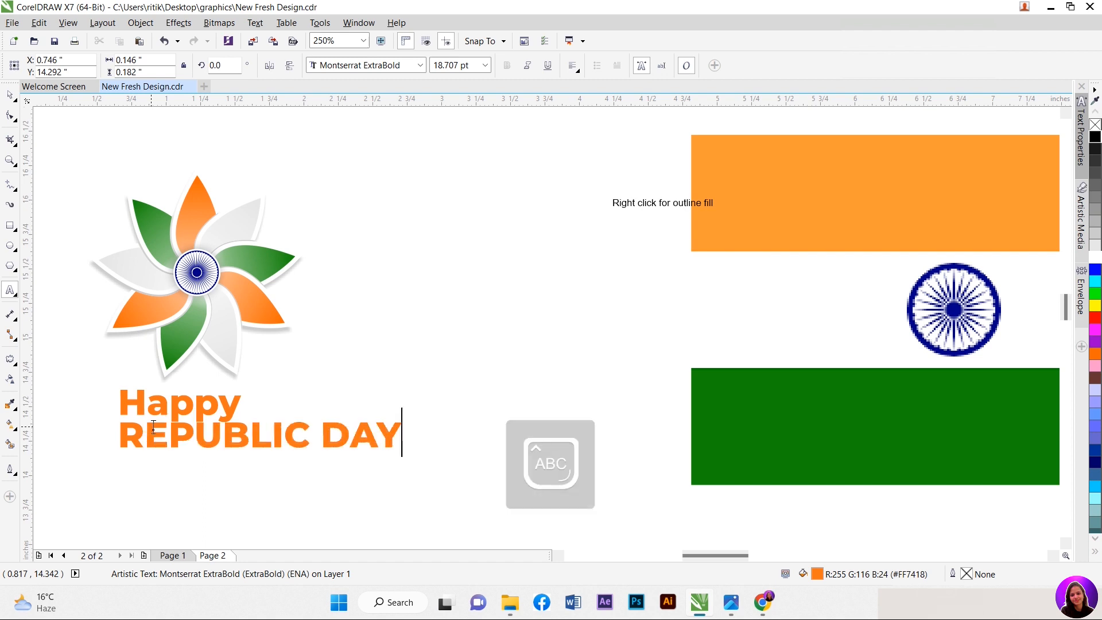
left_click(10, 94)
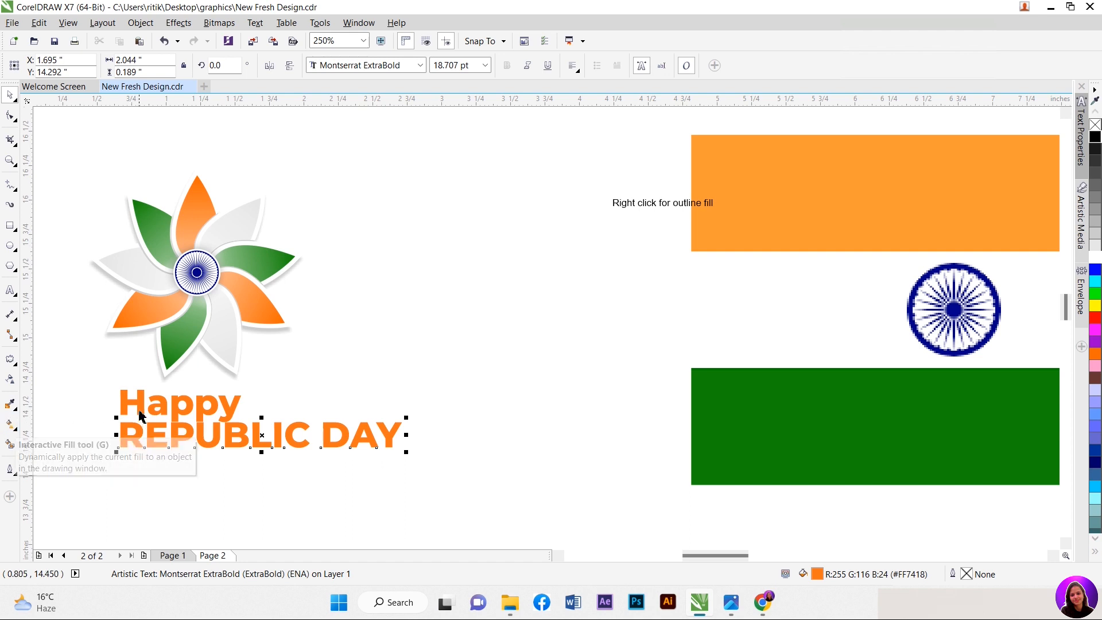
Step: Lower the "REPUBLIC DAY" line slightly, copy it beneath itself and change the copy to "DAY"
scroll(84, 444, "up", 2)
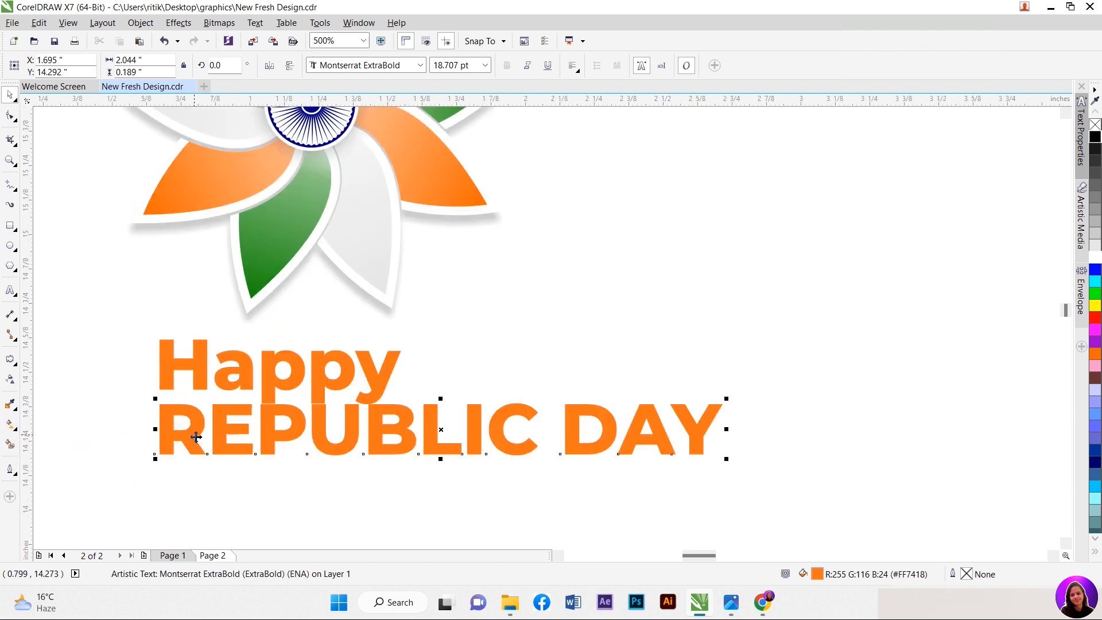
left_click_drag(196, 437, 199, 497)
scroll(164, 418, "down", 1)
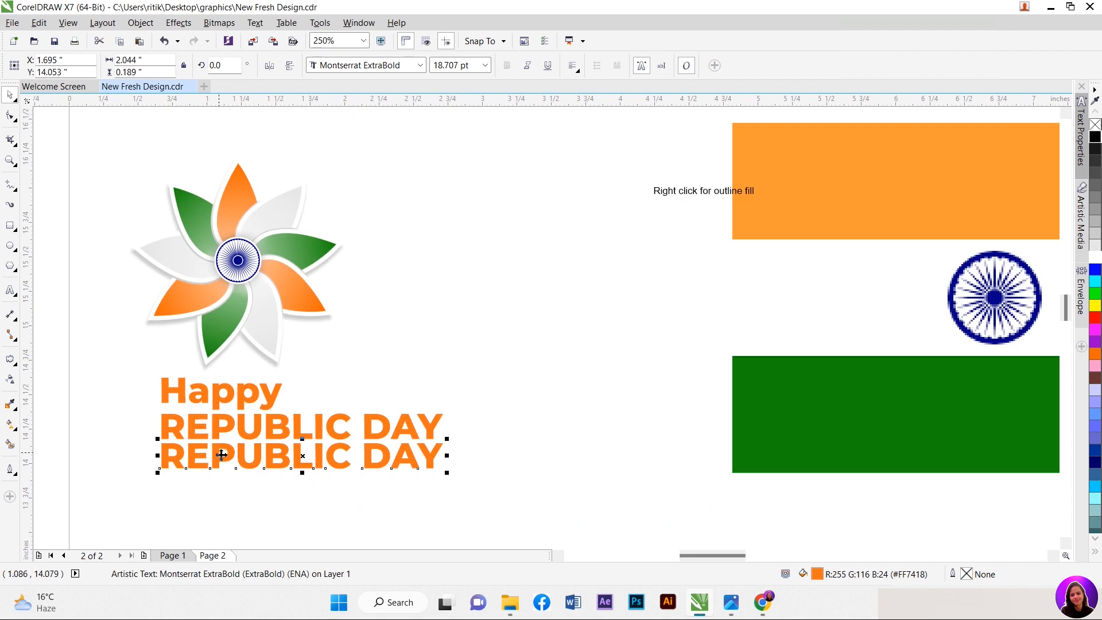
scroll(211, 461, "up", 1)
double_click(225, 449)
key("ctrl+a")
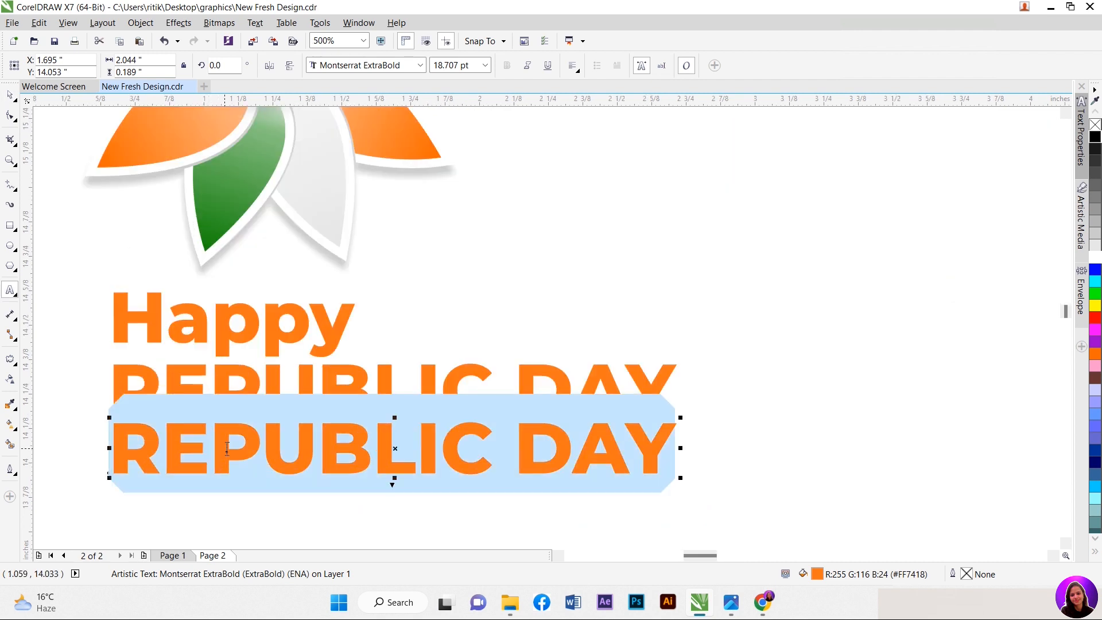
type("DAY")
key("ctrl+space")
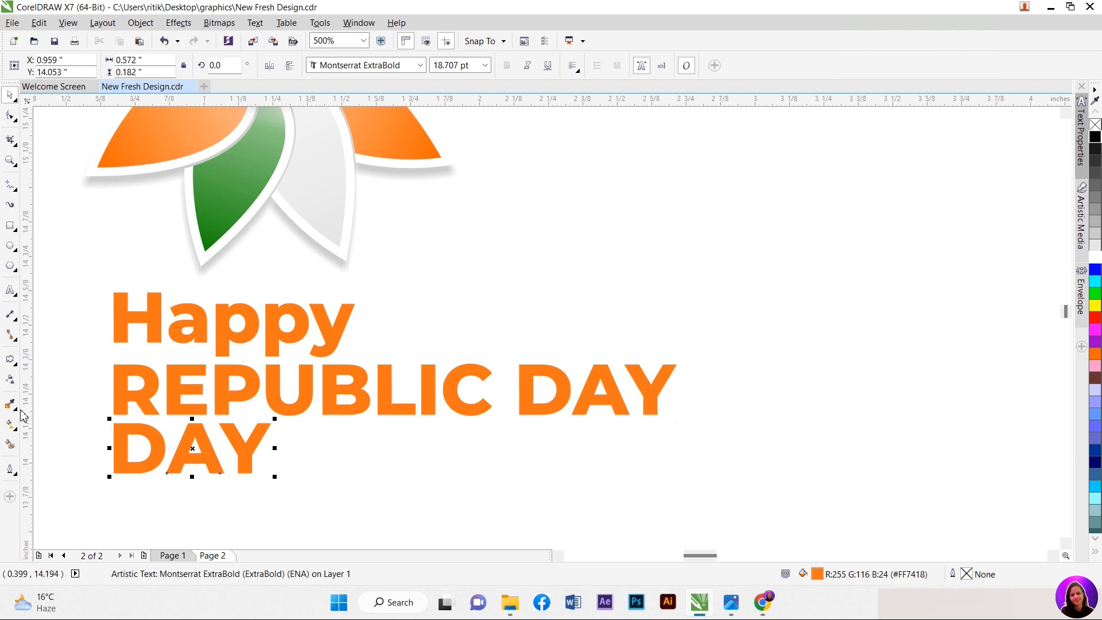
Step: Try ungrouping the flower group to select its petals separately
scroll(172, 441, "down", 3)
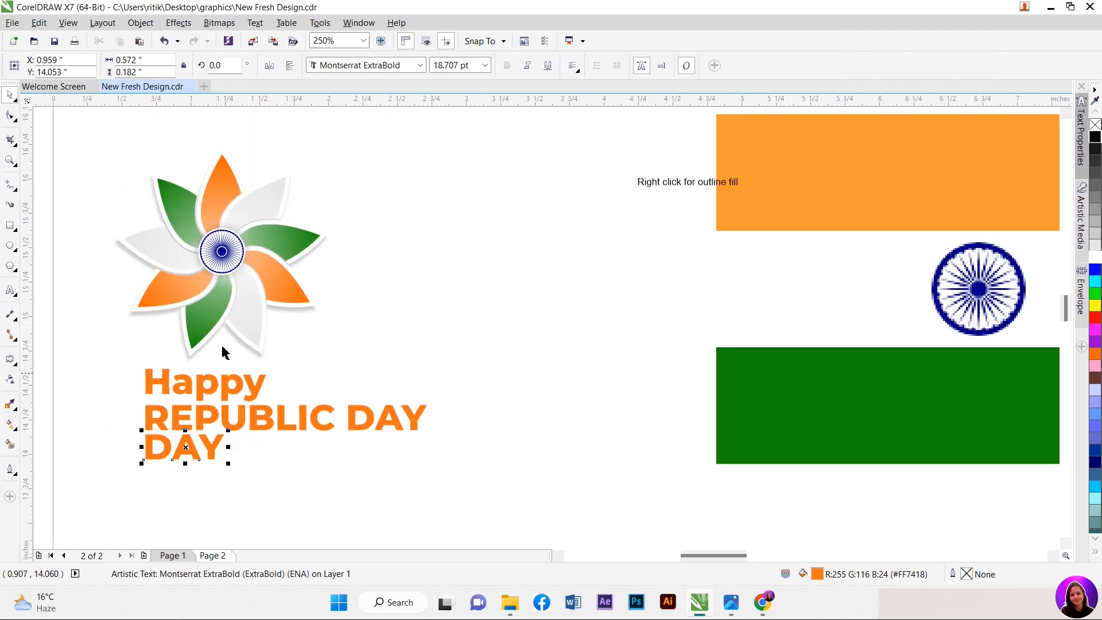
left_click(228, 289)
scroll(224, 304, "up", 3)
right_click(221, 315)
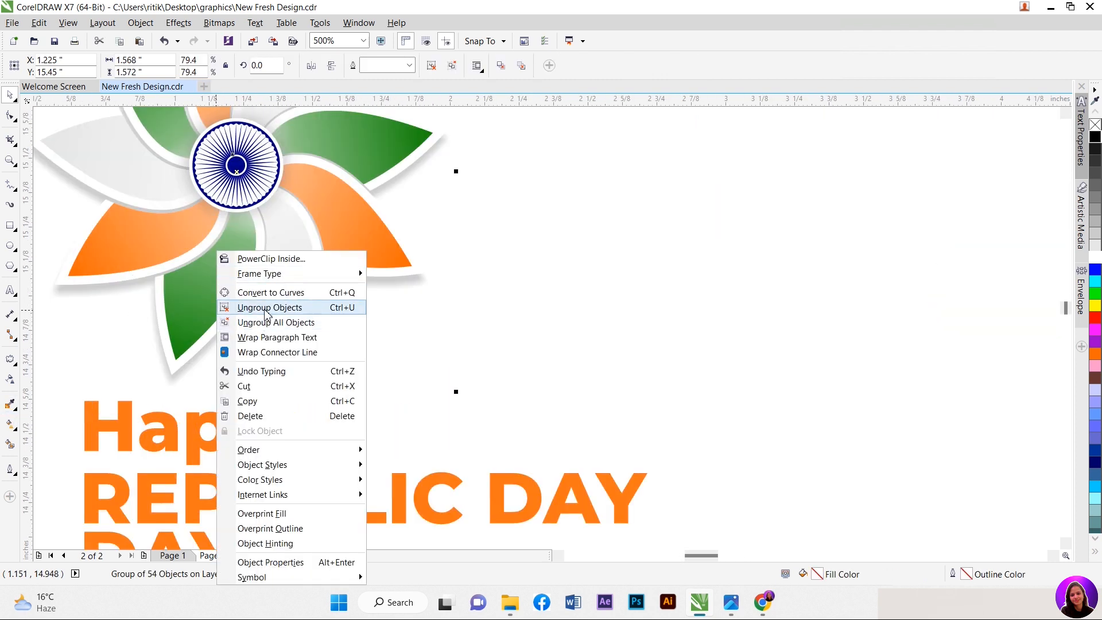
left_click(240, 308)
left_click(381, 270)
scroll(308, 278, "down", 2)
right_click(330, 266)
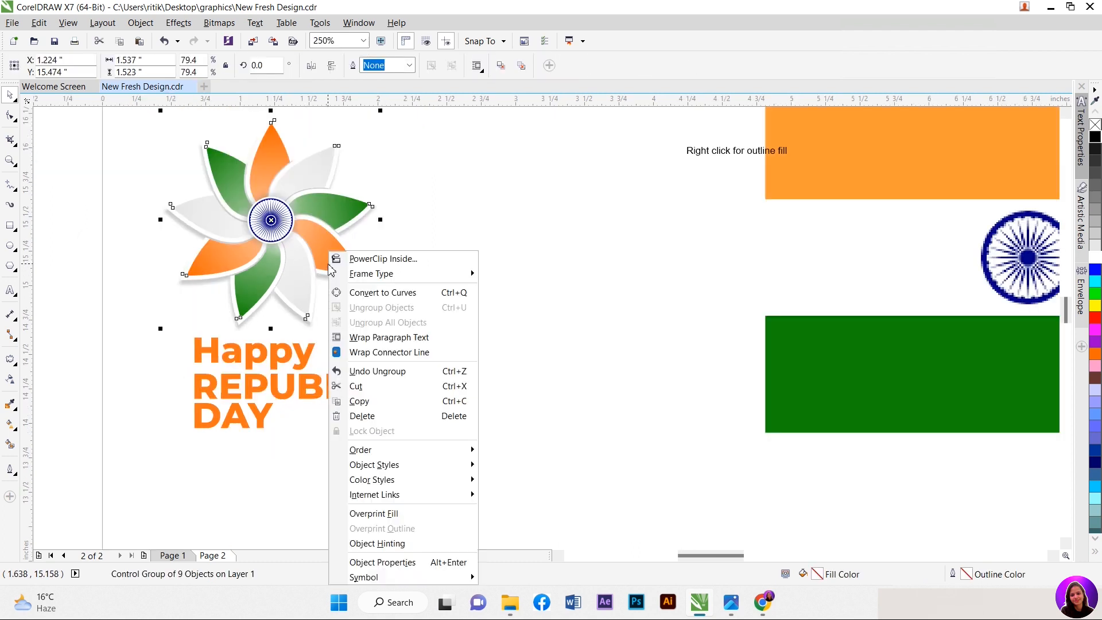
left_click(533, 259)
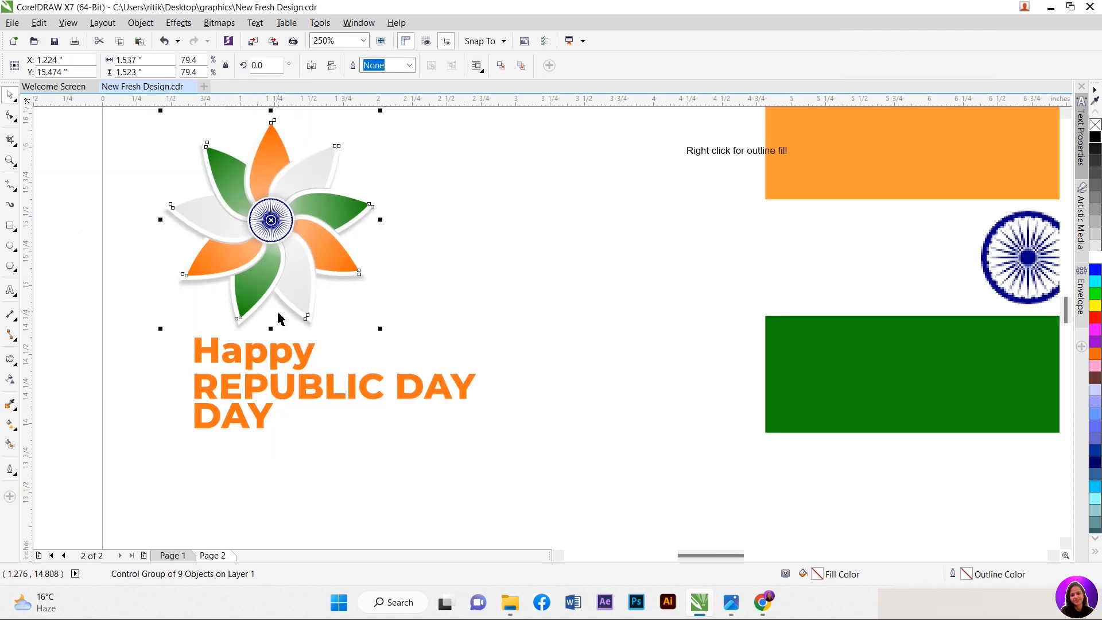
scroll(278, 315, "up", 2)
key("Escape")
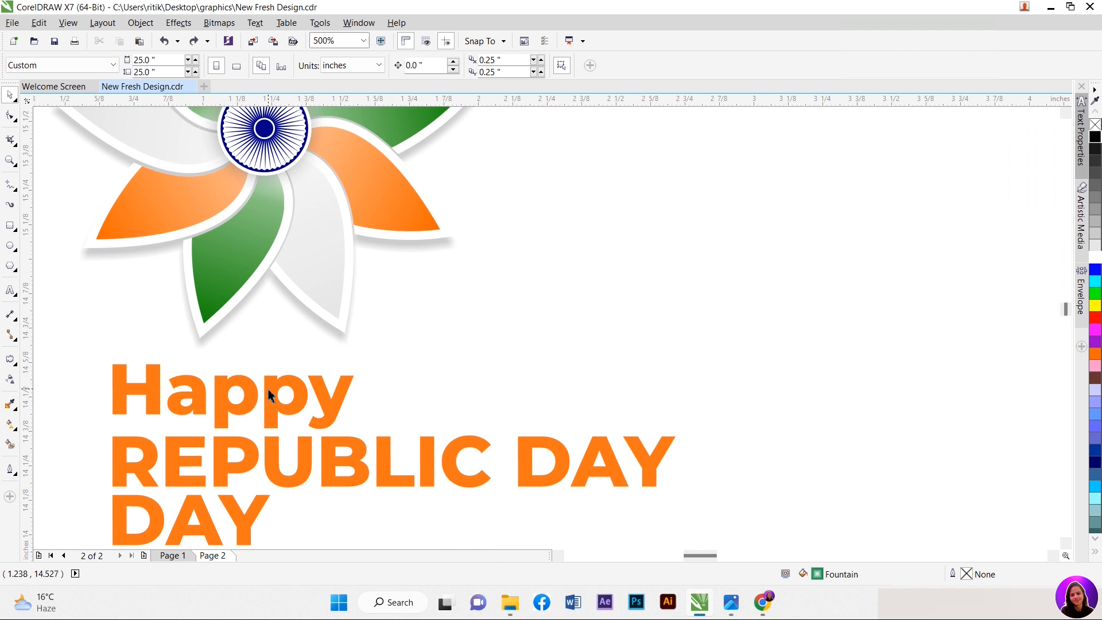
Step: Apply a horizontal linear fountain fill to the "Happy" text, running from orange at the H to white at the y
left_click(122, 378)
left_click(10, 425)
left_click_drag(121, 389, 337, 397)
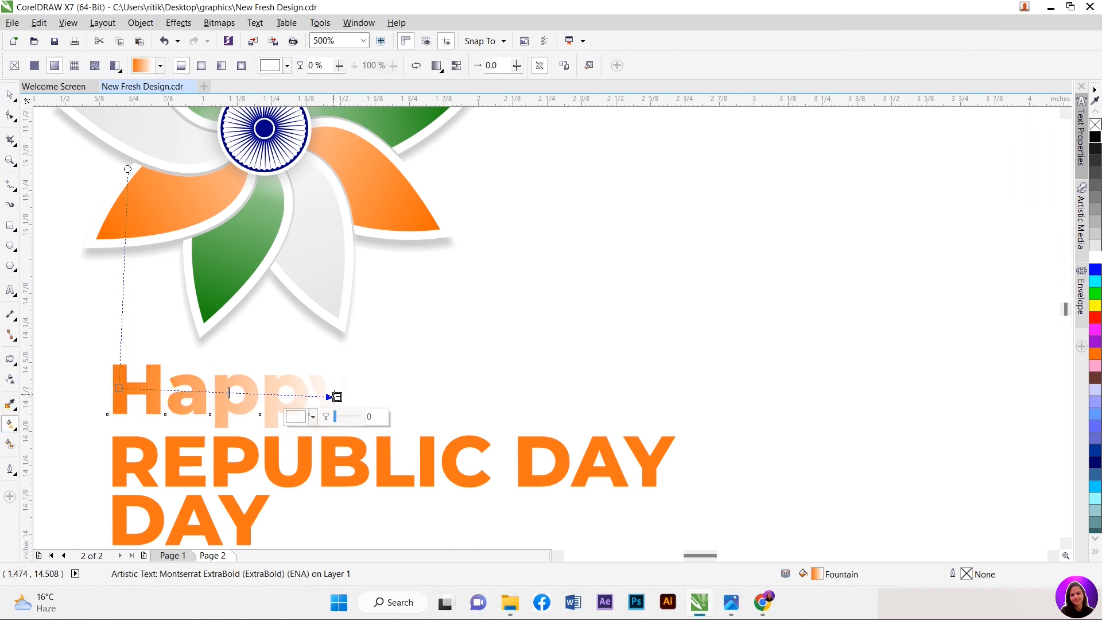
left_click_drag(119, 388, 118, 396)
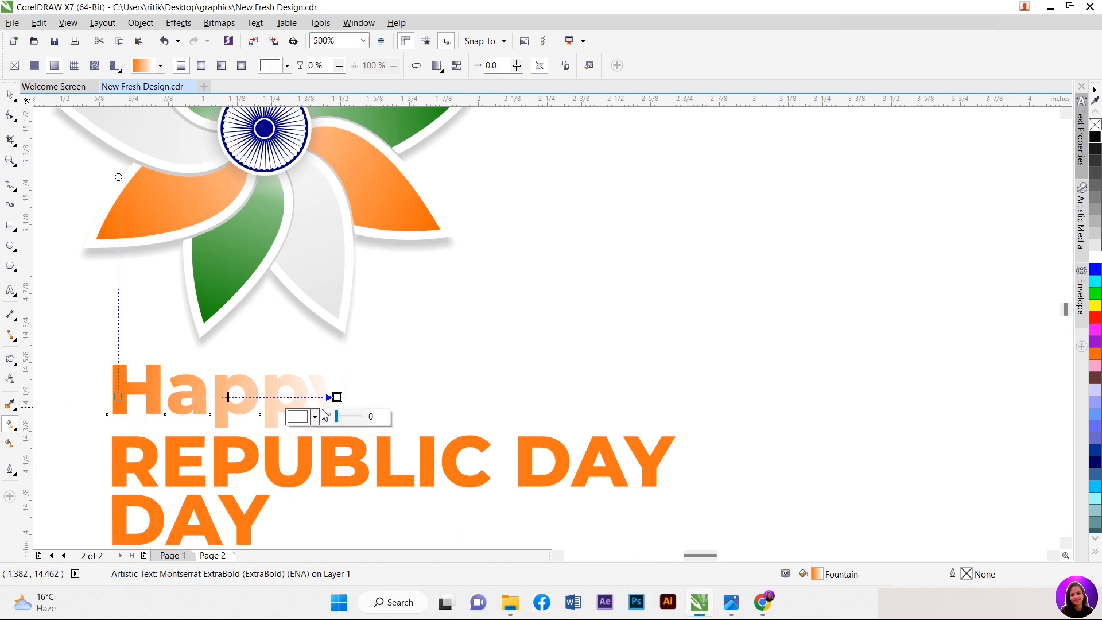
Step: Set the "Happy" fountain fill to Repeat and Mirror and shorten it so the gradient runs from the y back to the first p
left_click(439, 70)
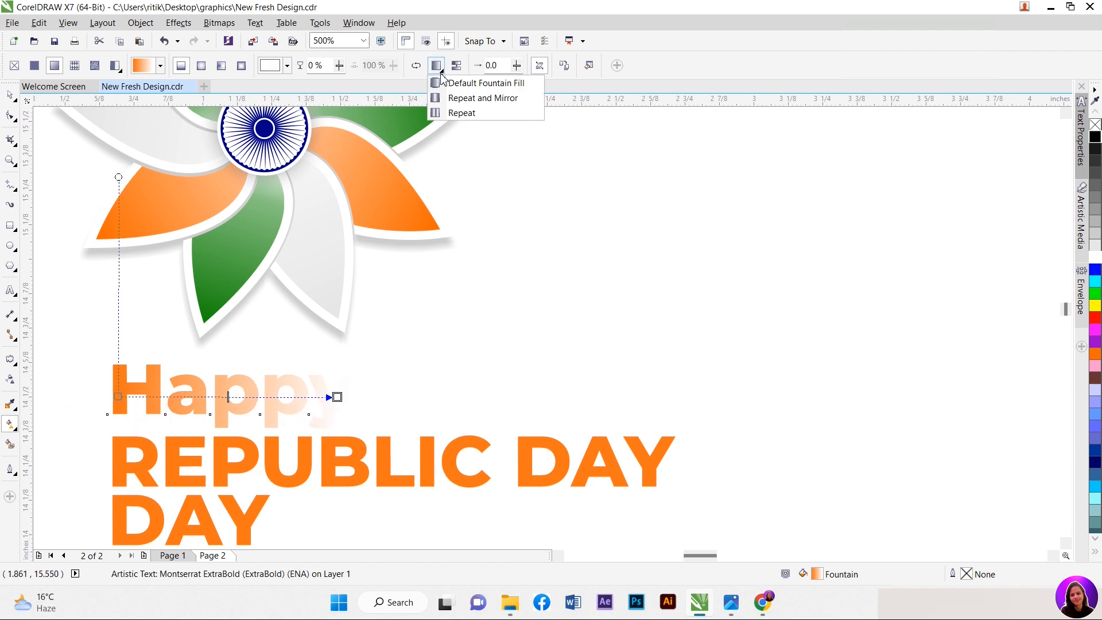
left_click(459, 99)
left_click_drag(118, 396, 234, 402)
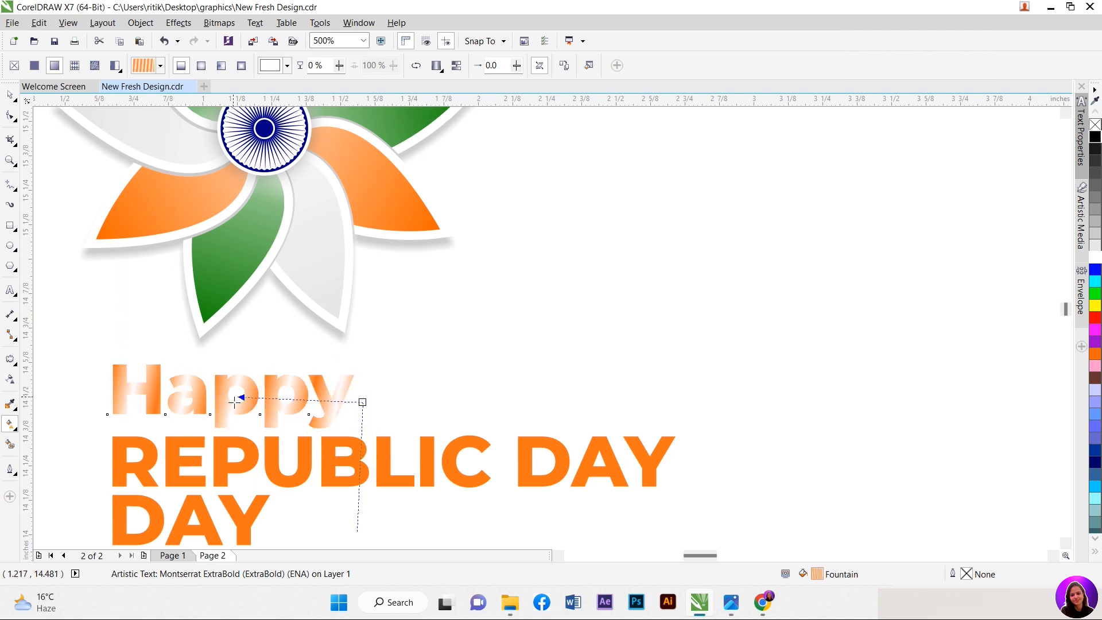
left_click_drag(362, 402, 341, 400)
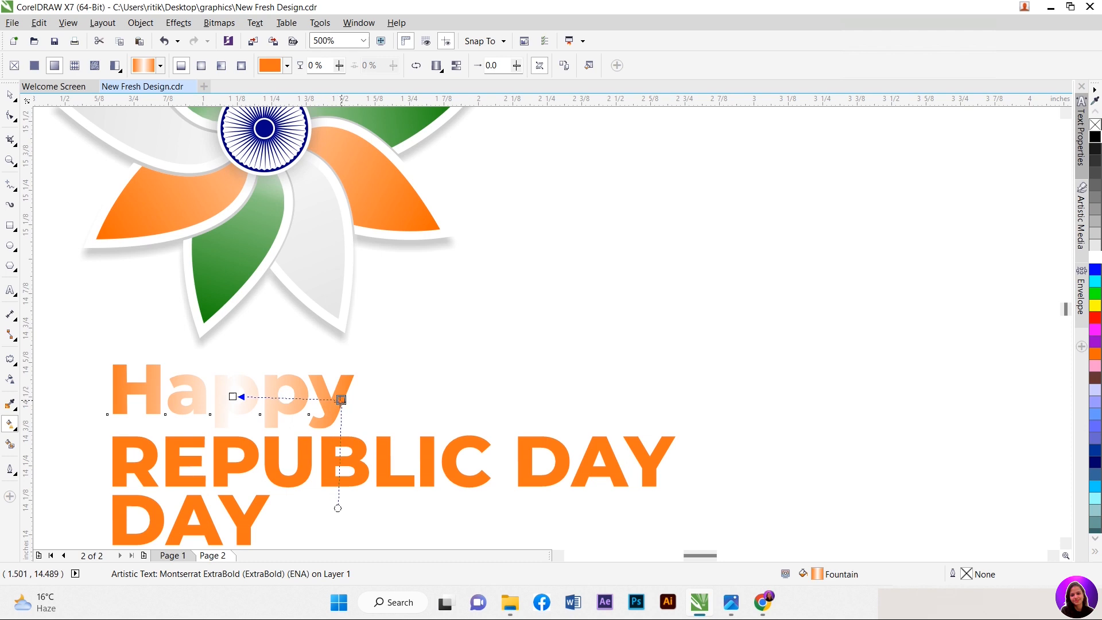
left_click_drag(243, 400, 261, 396)
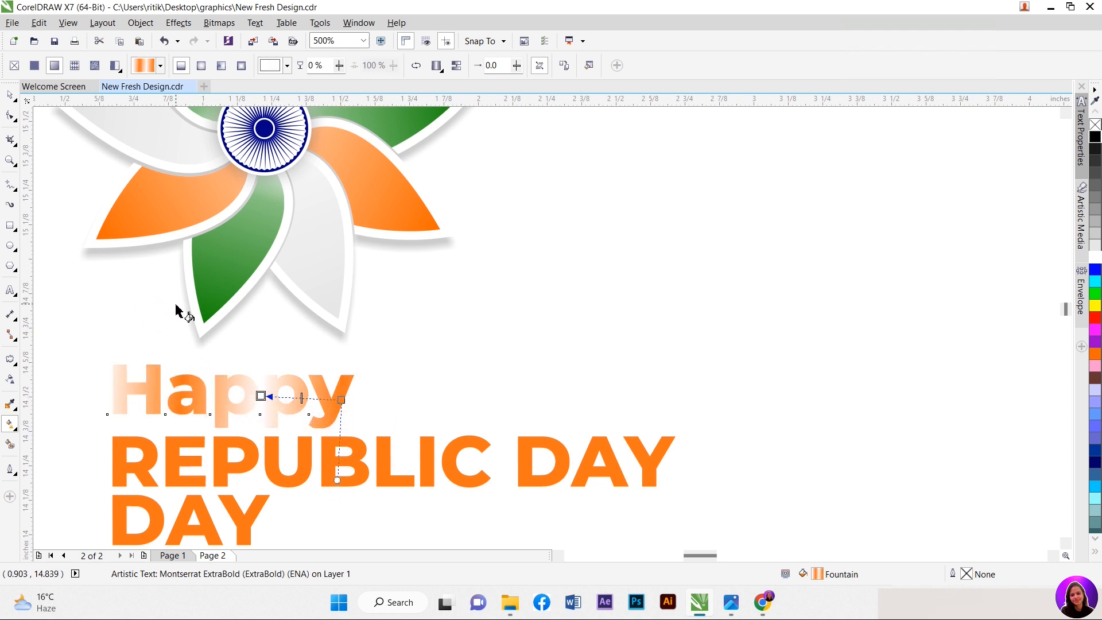
left_click_drag(261, 396, 213, 392)
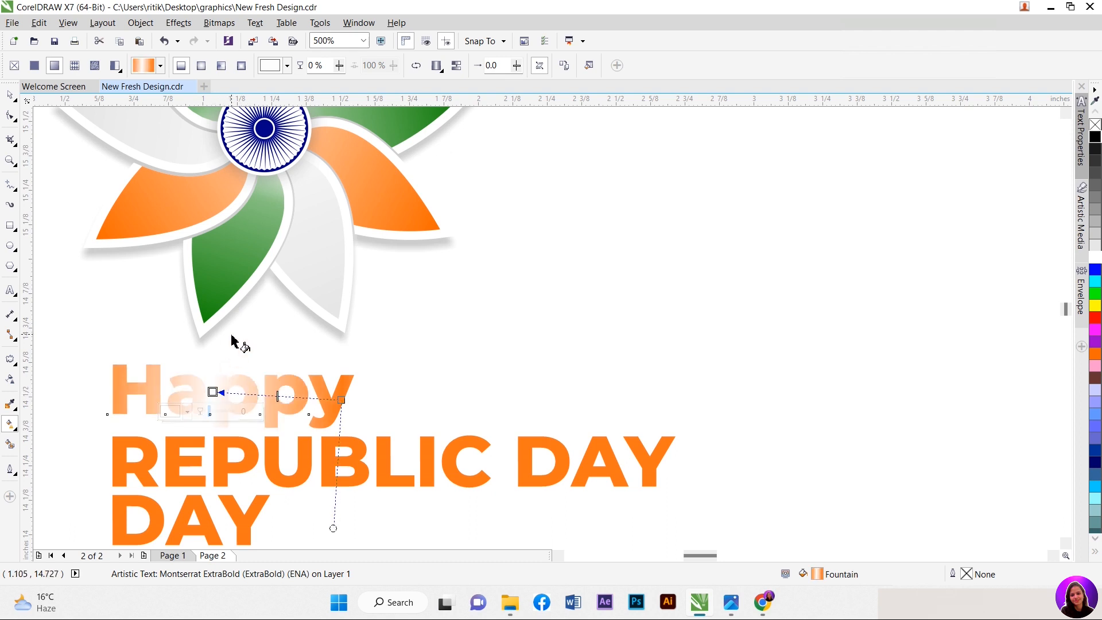
Step: Change the white end colour of the "Happy" gradient to a light orange sampled from the letter H
left_click(187, 411)
left_click(228, 443)
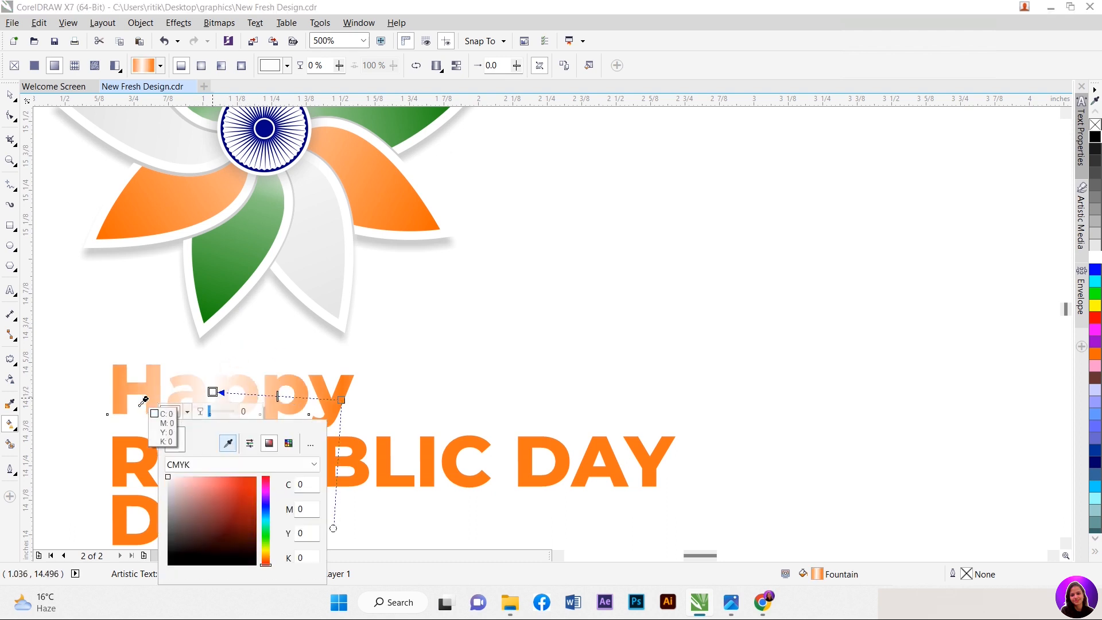
left_click(124, 408)
left_click(268, 360)
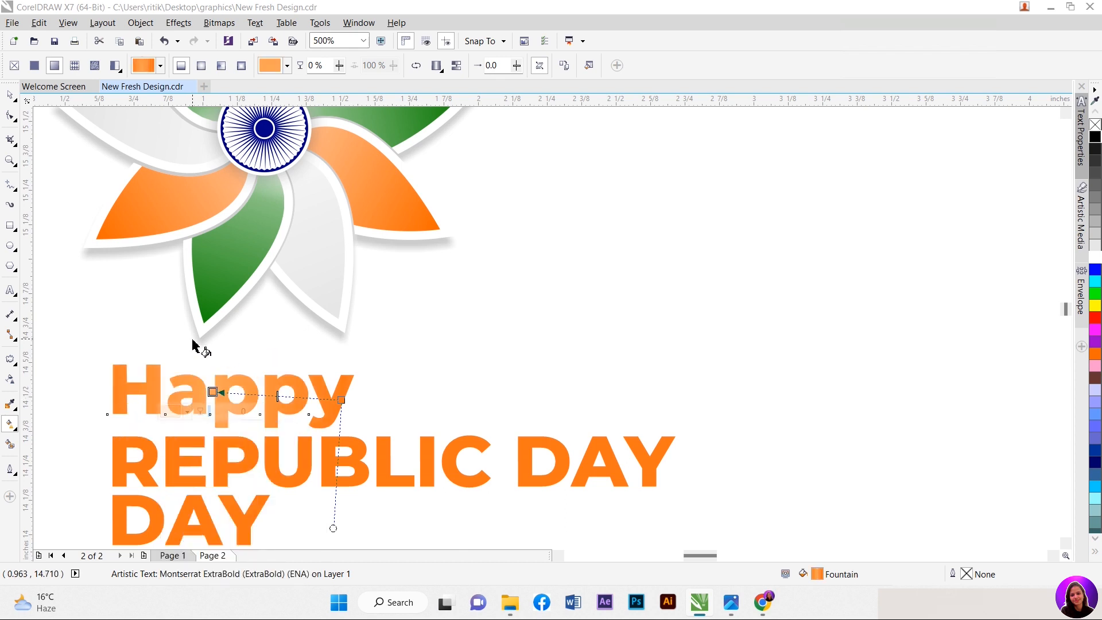
Step: Apply a horizontal linear fountain fill to "REPUBLIC DAY", running from light grey #E6E6E6 to darker grey #CCCCCC
scroll(193, 340, "down", 1)
left_click(209, 405)
scroll(210, 410, "up", 1)
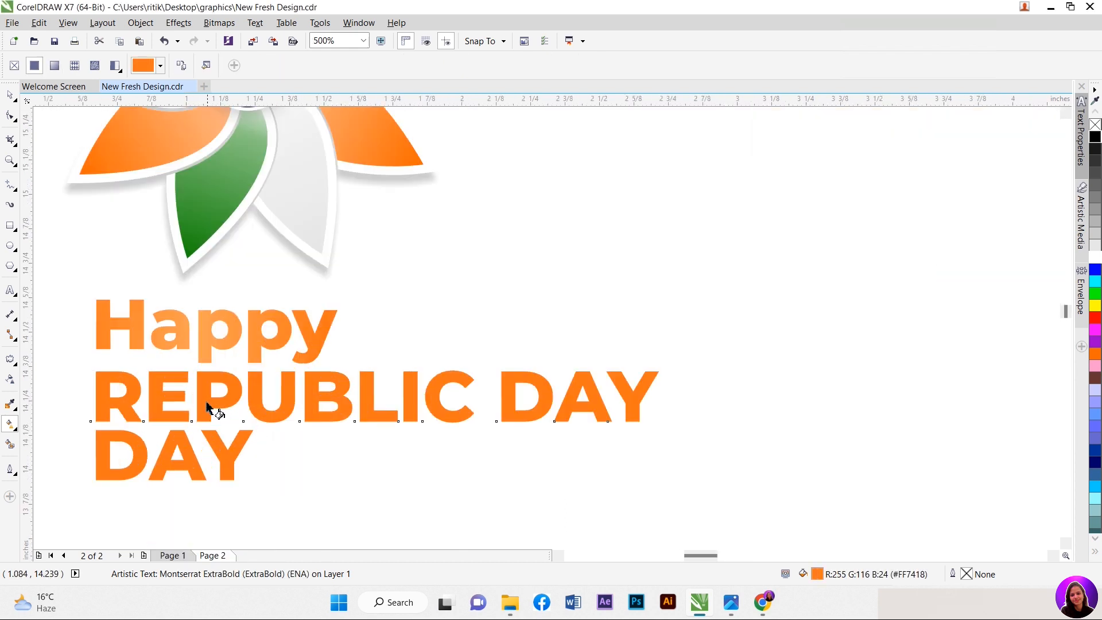
left_click_drag(159, 394, 648, 396)
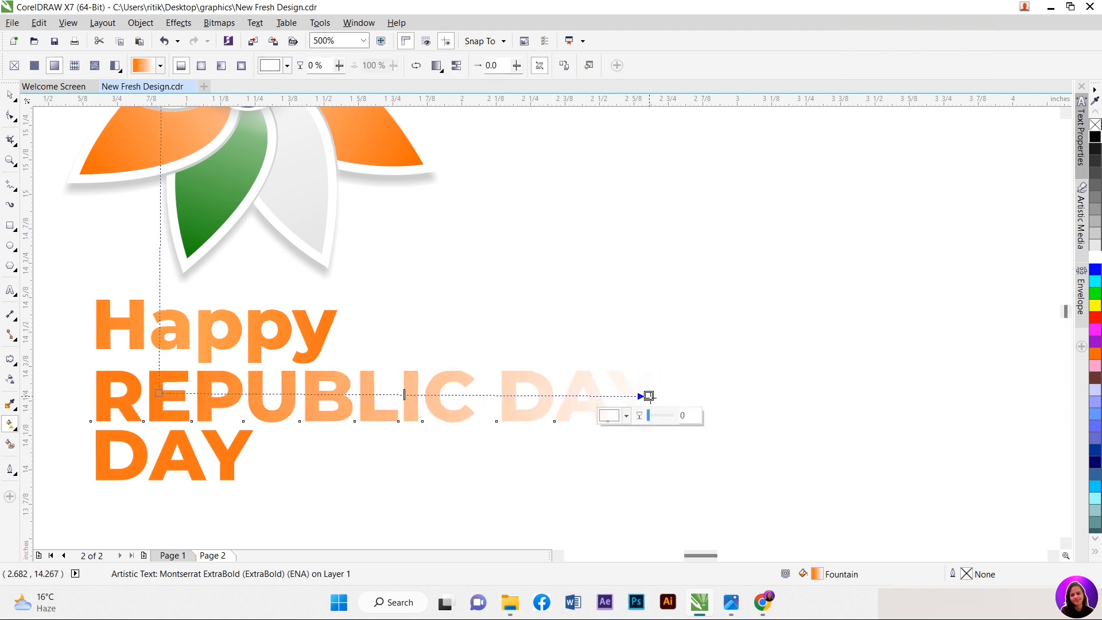
left_click(1096, 234)
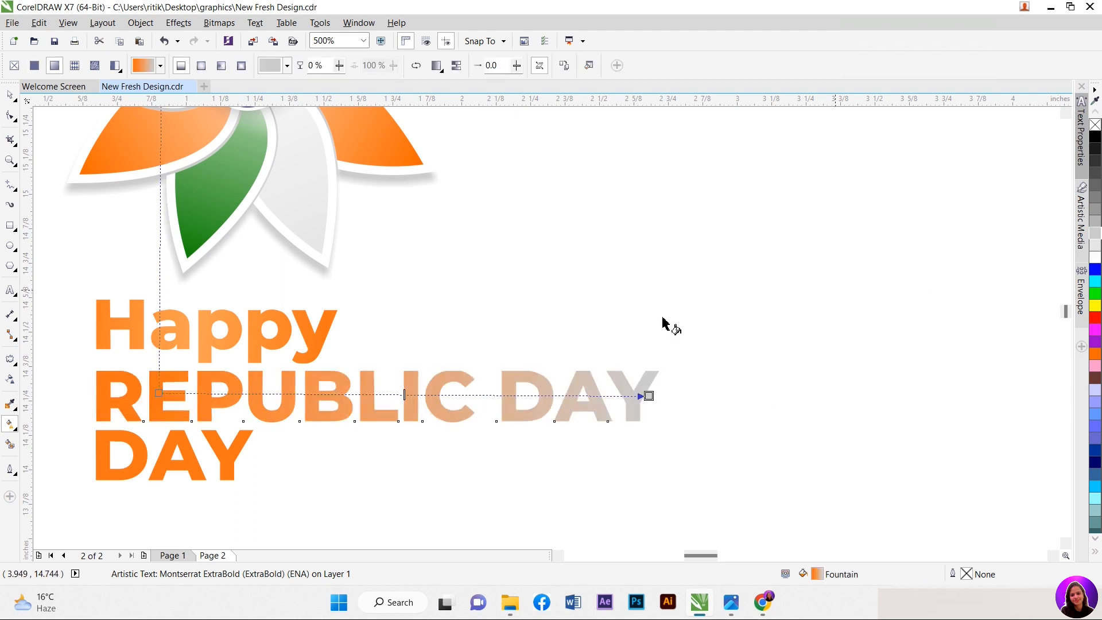
left_click(159, 393)
left_click(1095, 257)
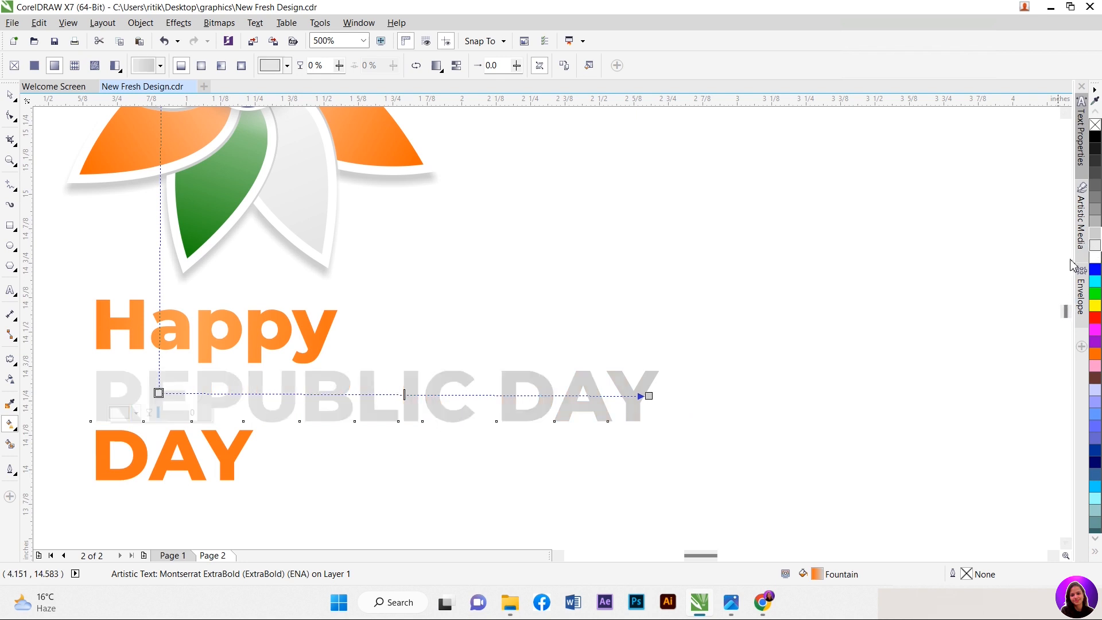
Step: Set the "REPUBLIC DAY" gradient to Repeat and Mirror and shorten it to a small span around the letters U and B
left_click(439, 68)
left_click(464, 108)
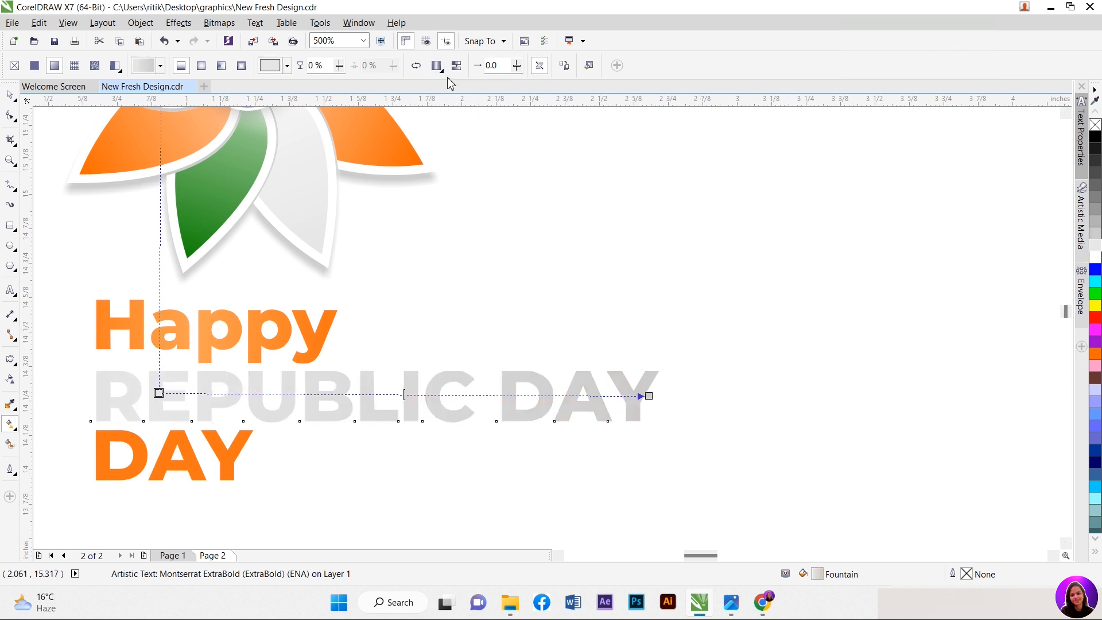
left_click_drag(649, 395, 382, 393)
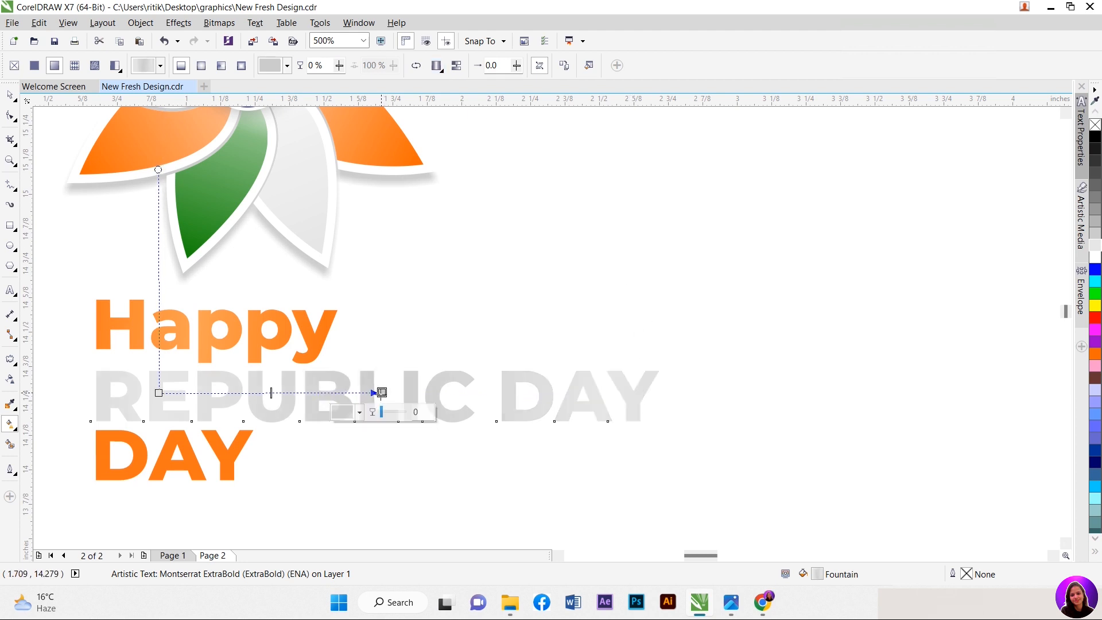
left_click_drag(158, 394, 307, 399)
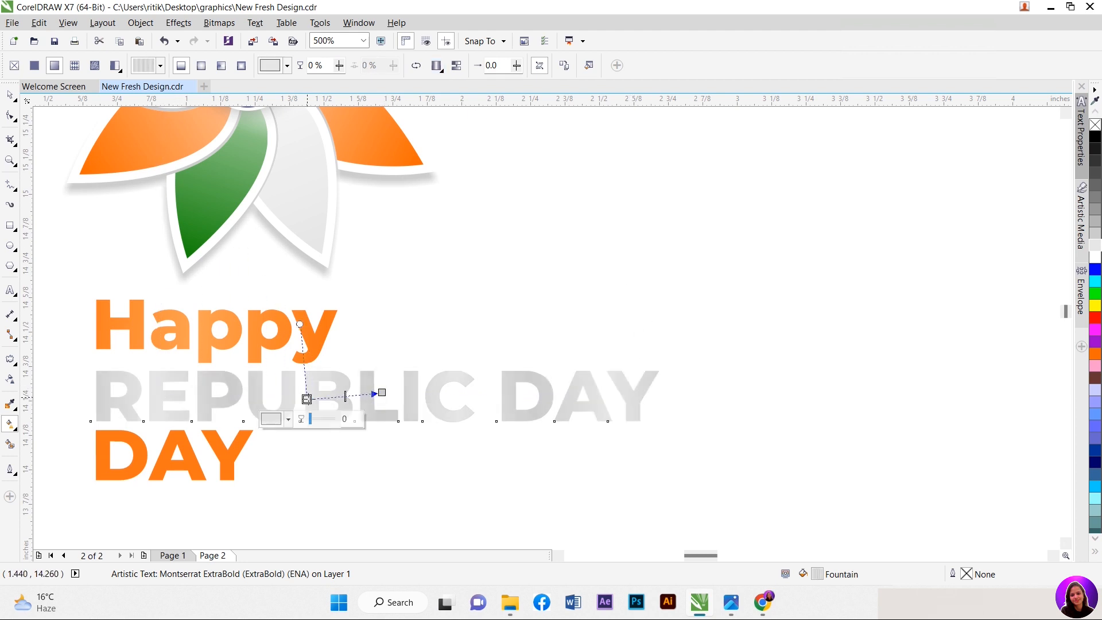
left_click(10, 95)
left_click(377, 359)
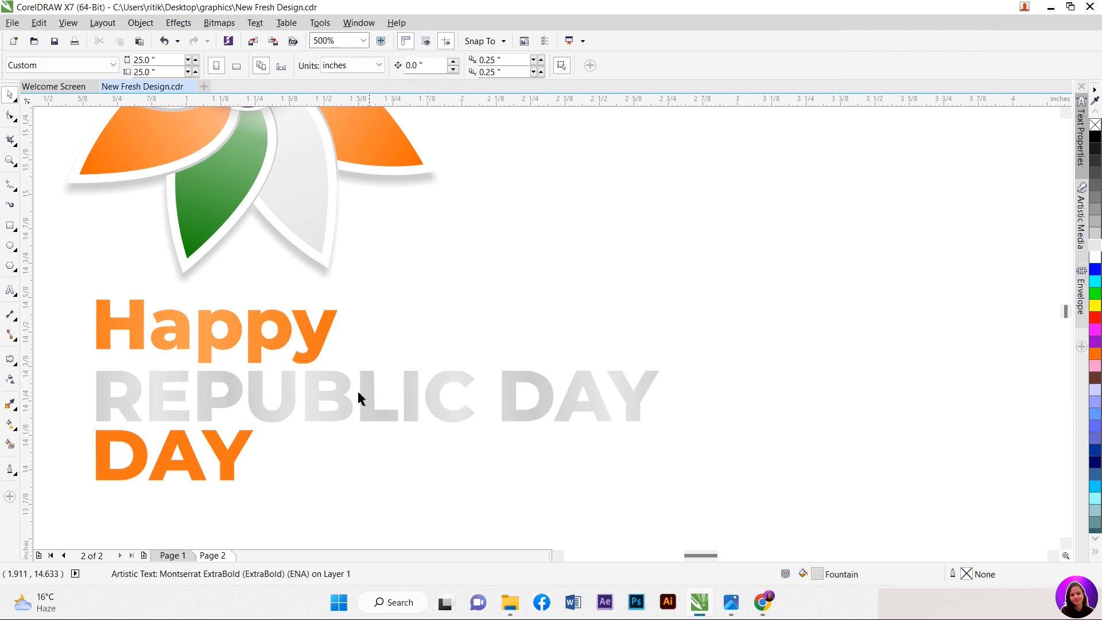
Step: Copy the grey repeating gradient from "REPUBLIC DAY" onto the separate "DAY" line below
left_click(218, 447)
left_click(10, 424)
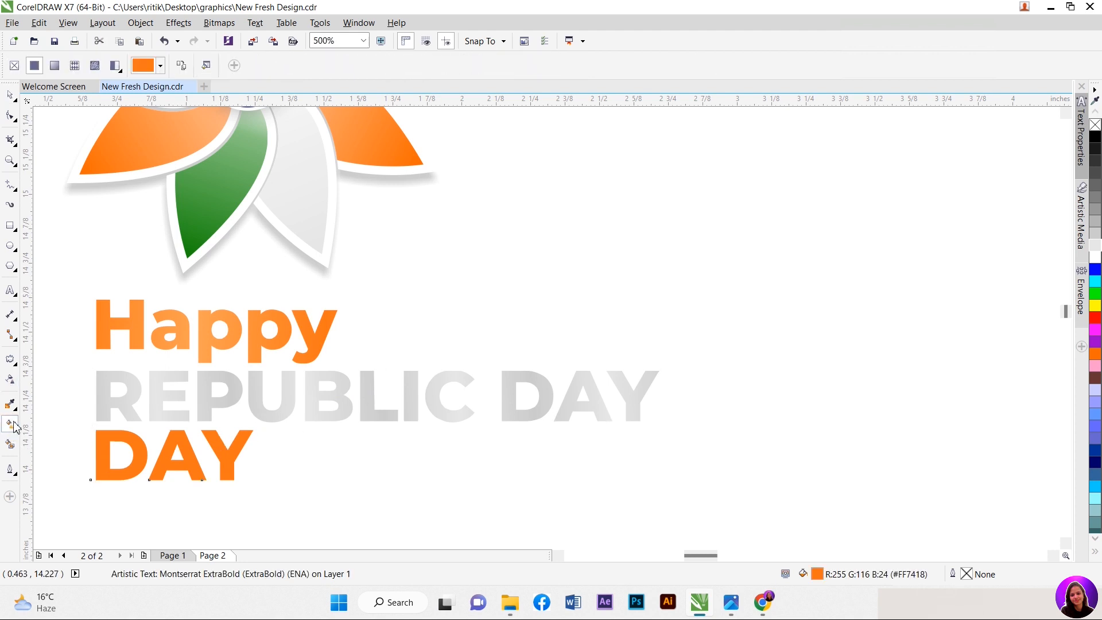
left_click(181, 65)
left_click(207, 411)
Step: Recolour the lower "DAY" gradient with dark green #229017 and light green #83C17D sampled from the green petal
left_click(155, 458)
left_click(149, 478)
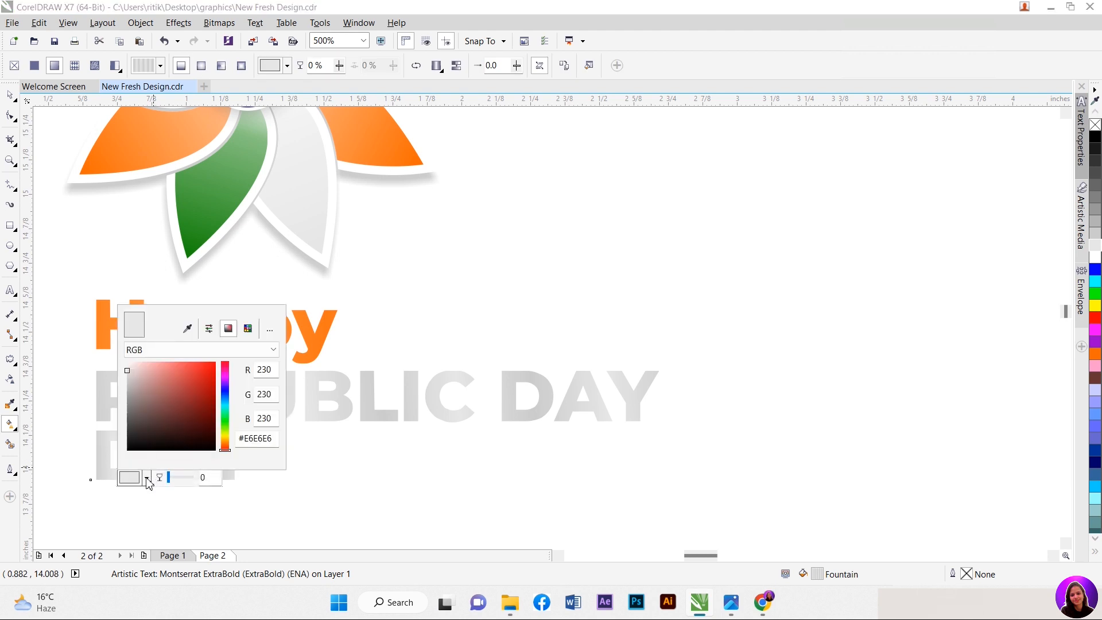
left_click(187, 329)
left_click(197, 241)
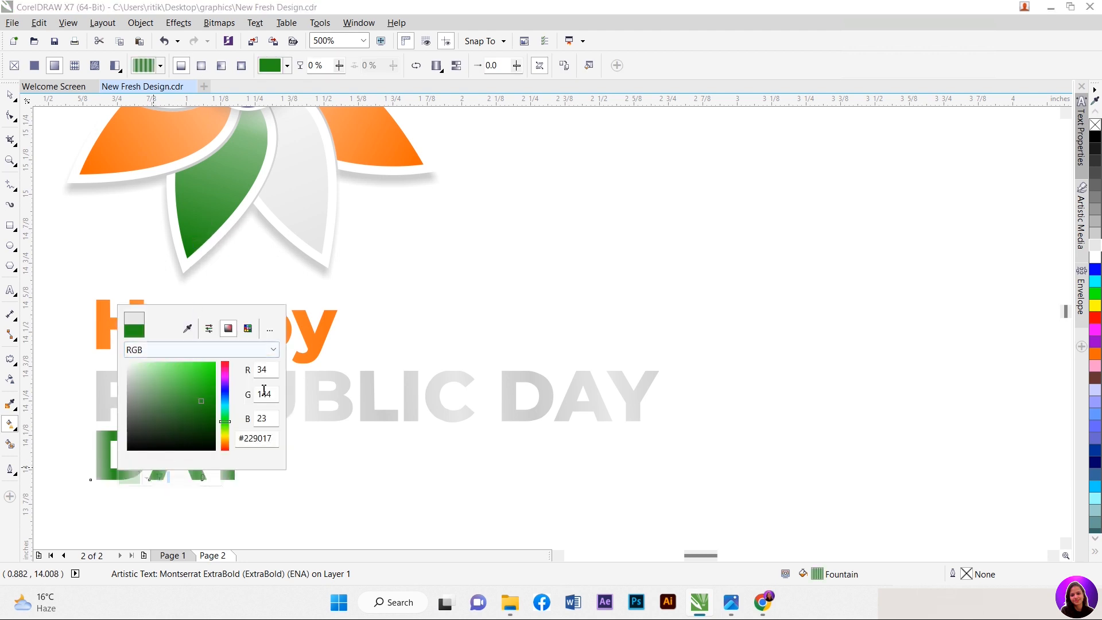
left_click(176, 453)
left_click(150, 472)
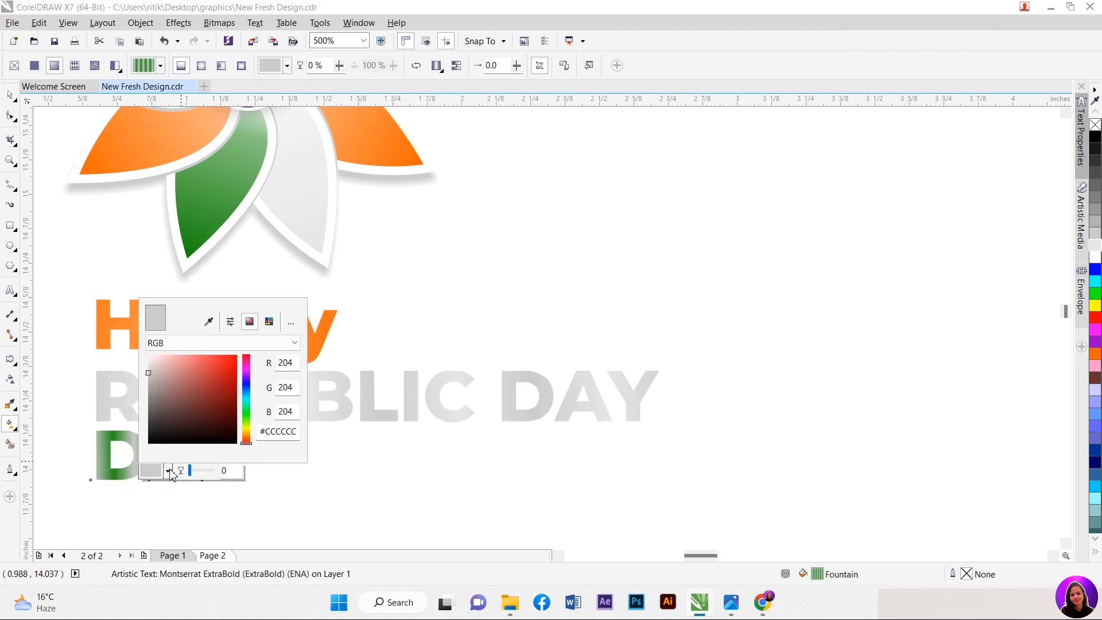
left_click(208, 321)
left_click(257, 144)
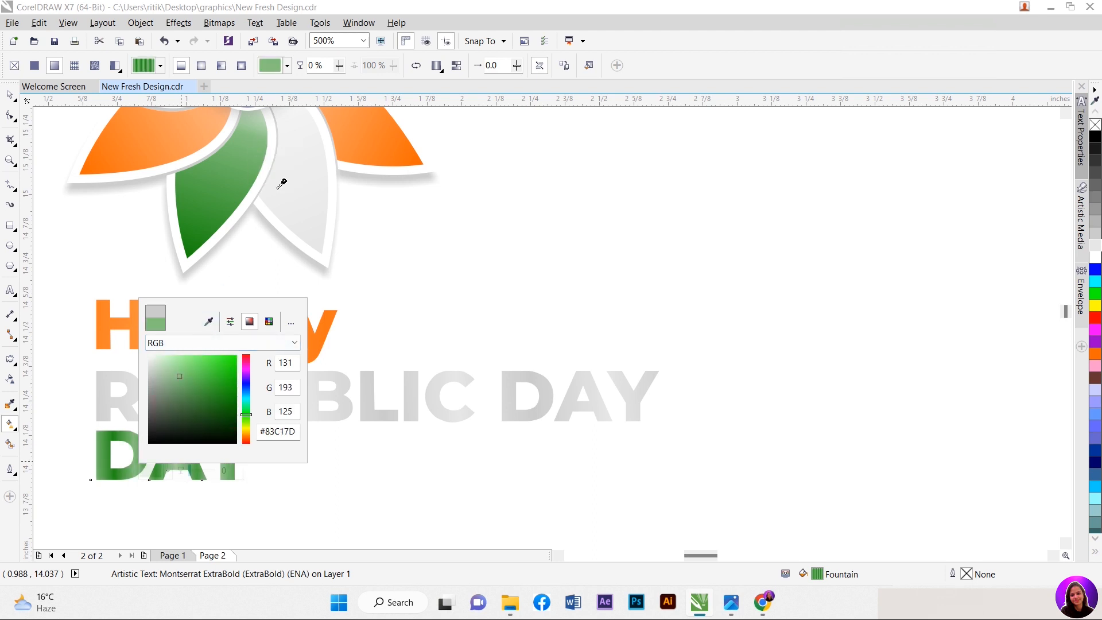
left_click(394, 334)
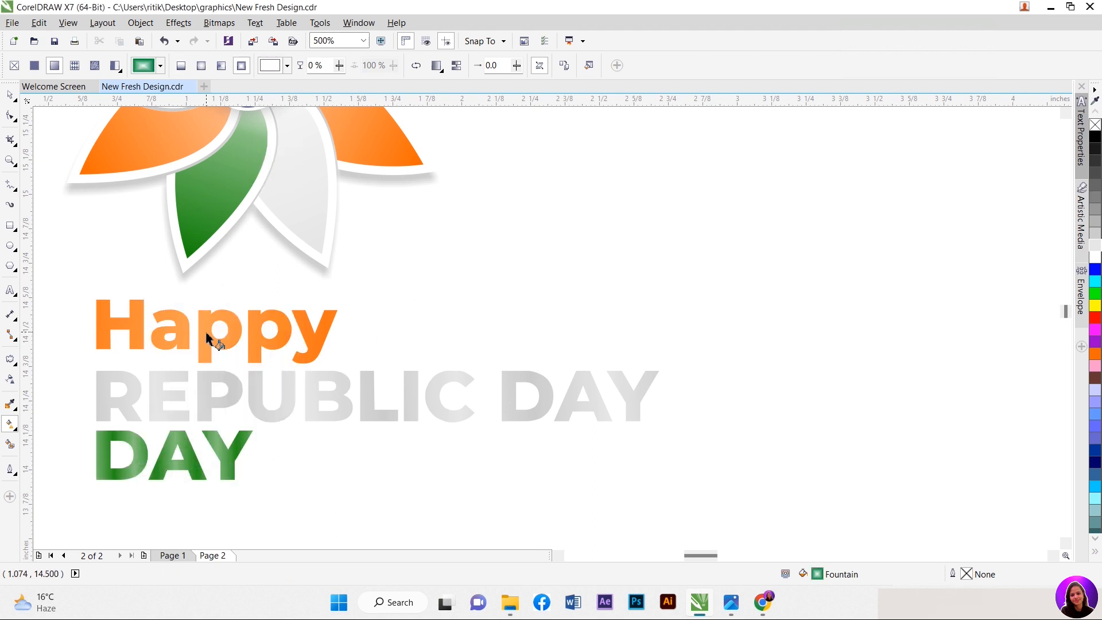
Step: Shorten the gradient on the "Happy" text so its orange tones repeat more closely across the letters
left_click(208, 339)
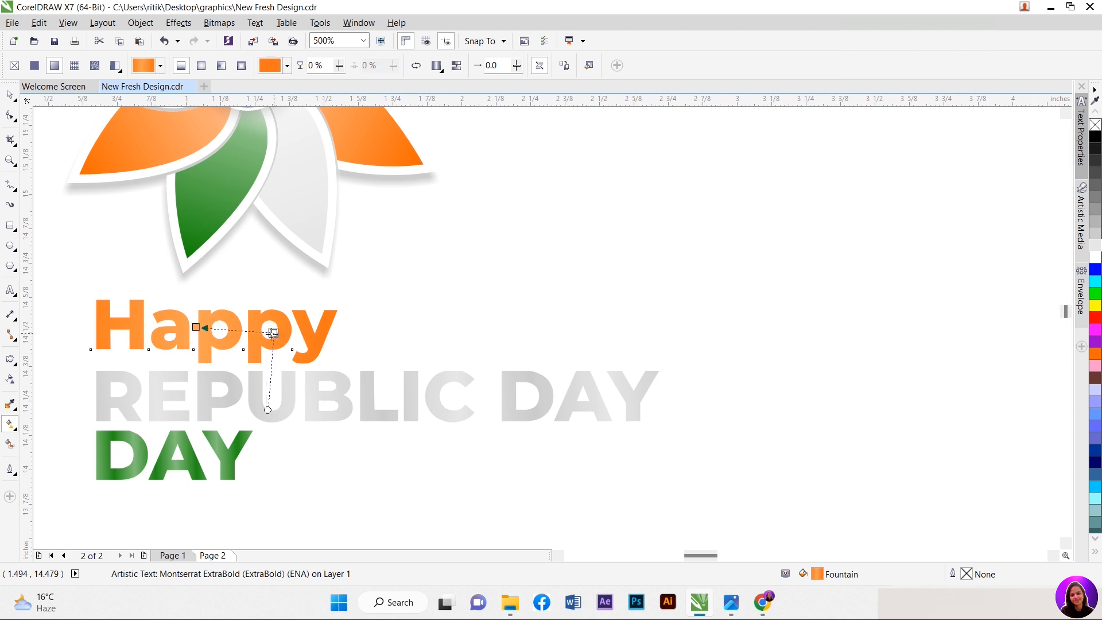
key("space")
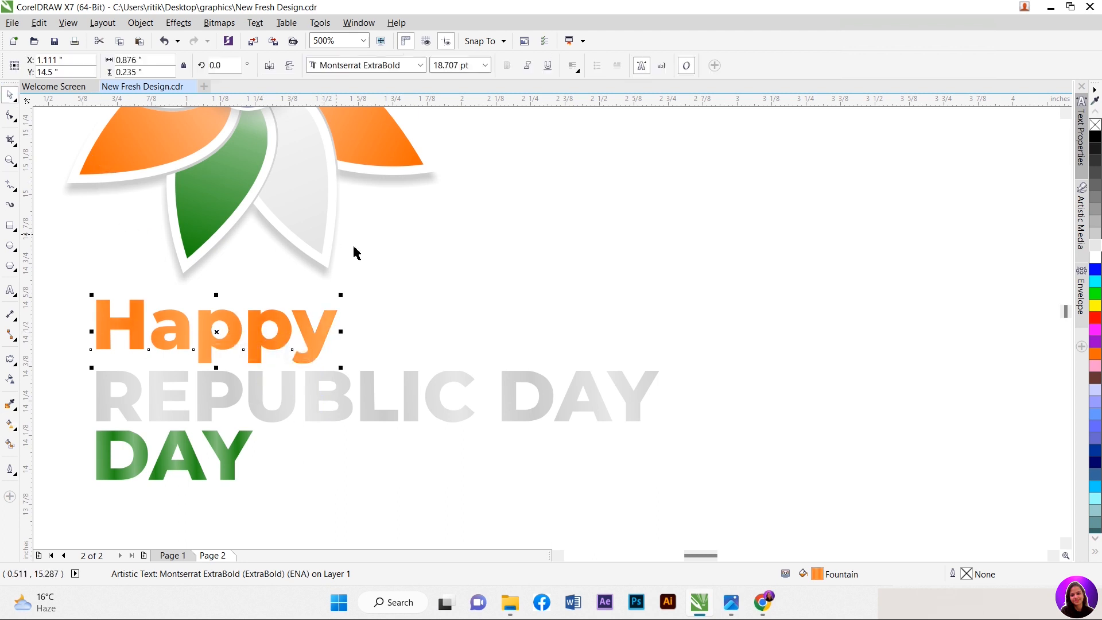
left_click(249, 286)
Step: Delete the Indian flag reference bitmap and the stray "Right click for outline fill" text beside the design
scroll(210, 308, "down", 1)
left_click(262, 396)
scroll(262, 397, "down", 1)
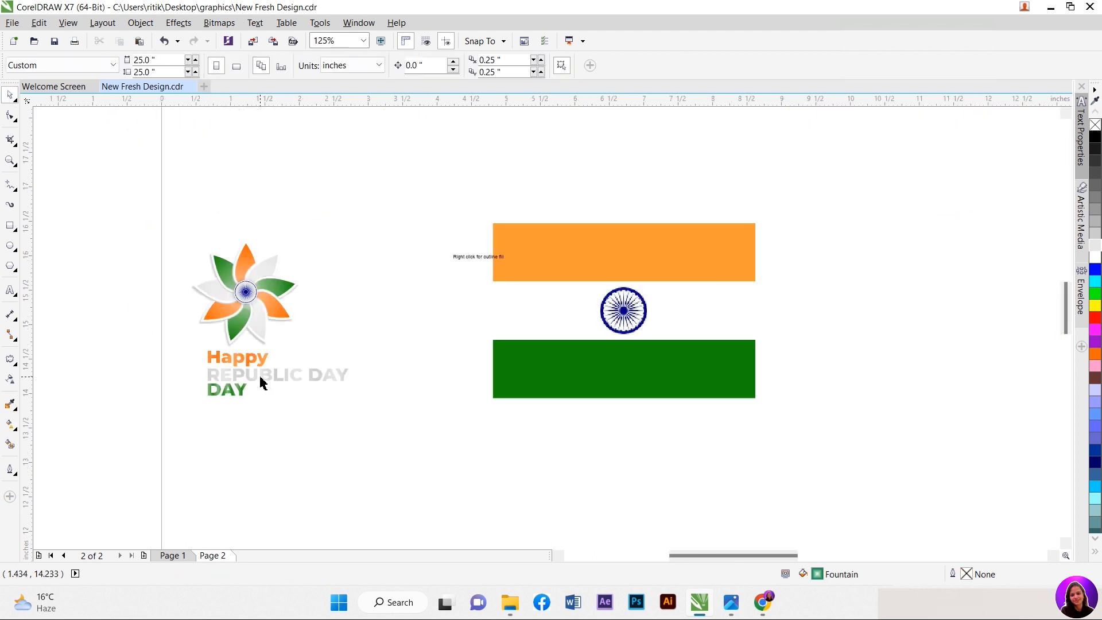
scroll(261, 384, "up", 1)
left_click(791, 328)
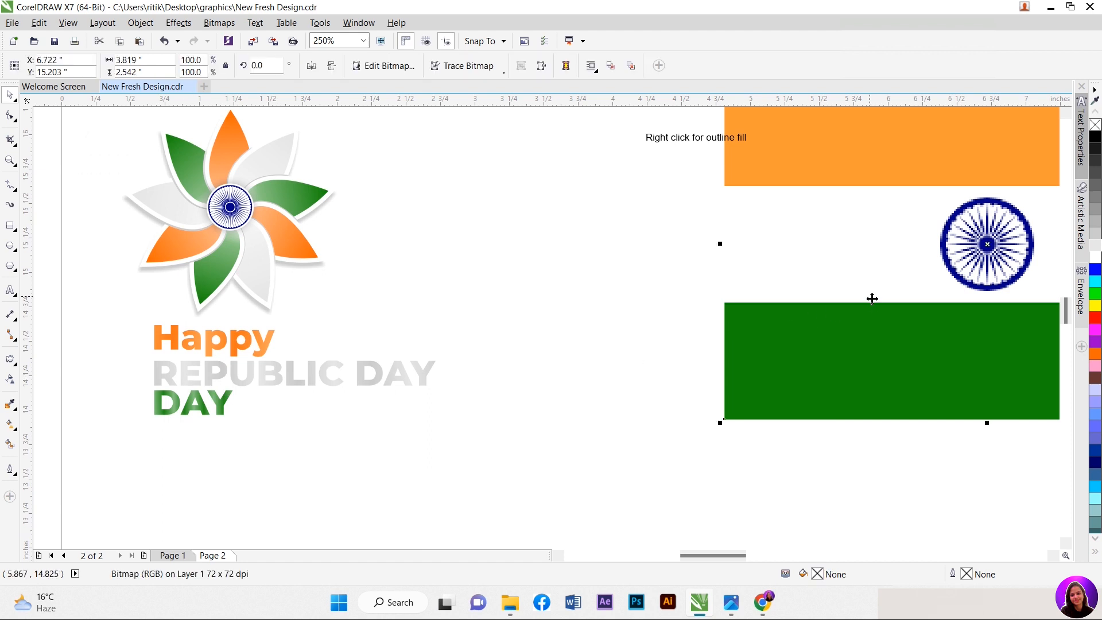
key("Delete")
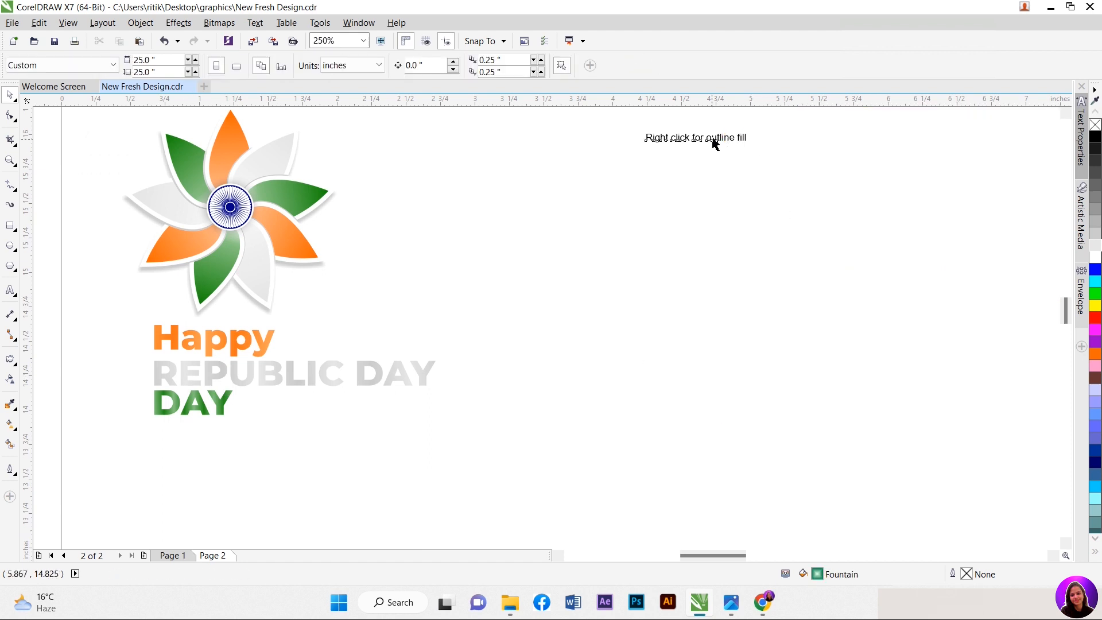
scroll(266, 253, "down", 1)
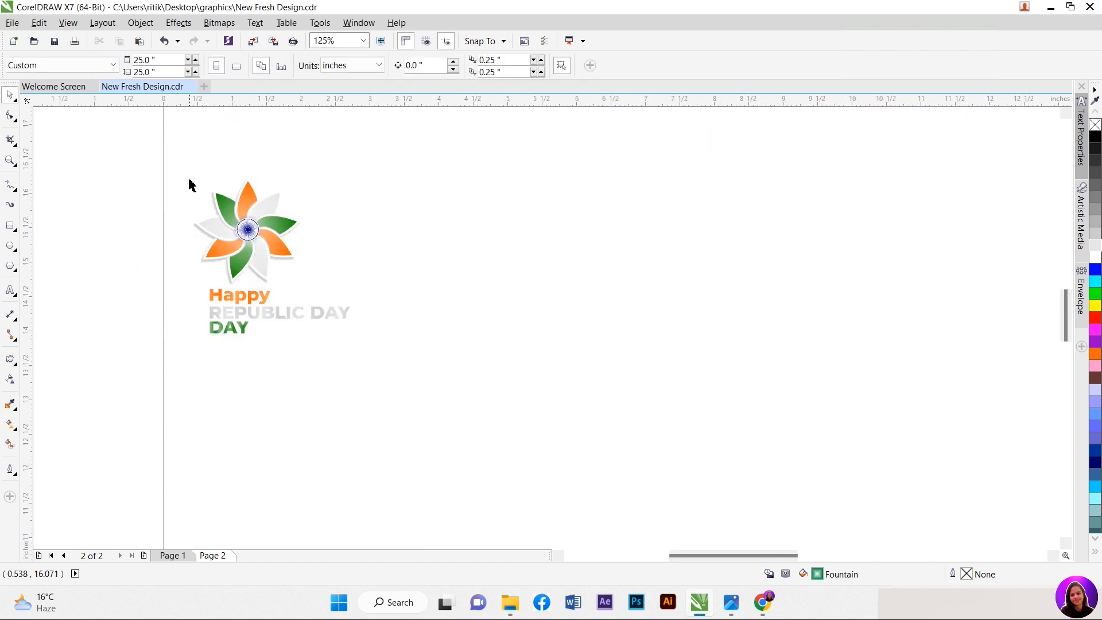
Step: Move the three text lines together from below the flower to its right side, level with the wheel
left_click_drag(214, 206, 364, 393)
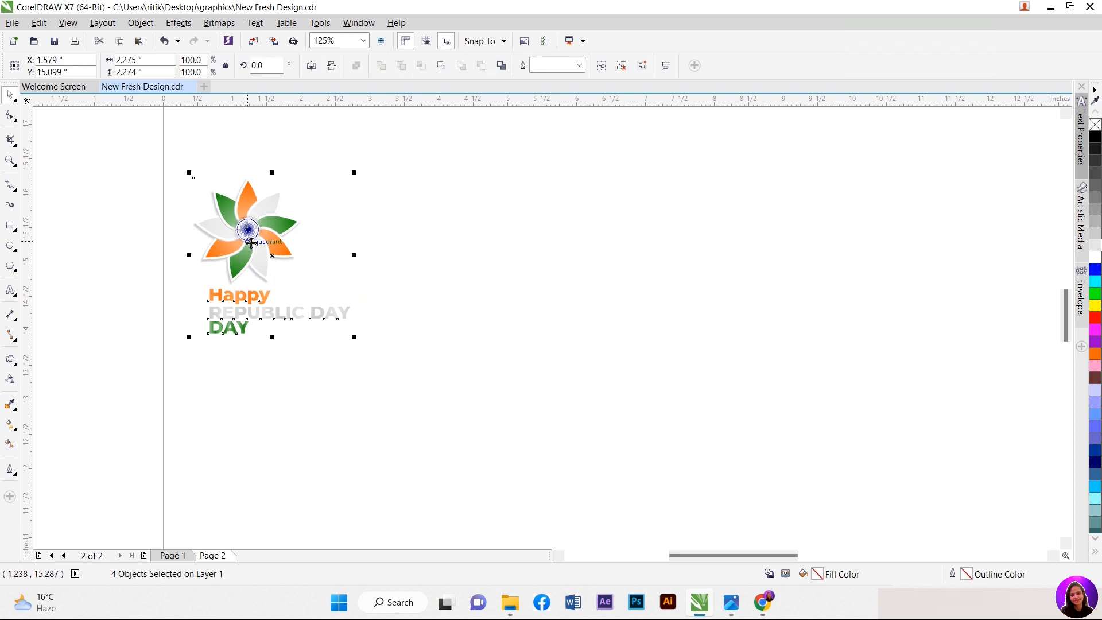
scroll(248, 230, "up", 1)
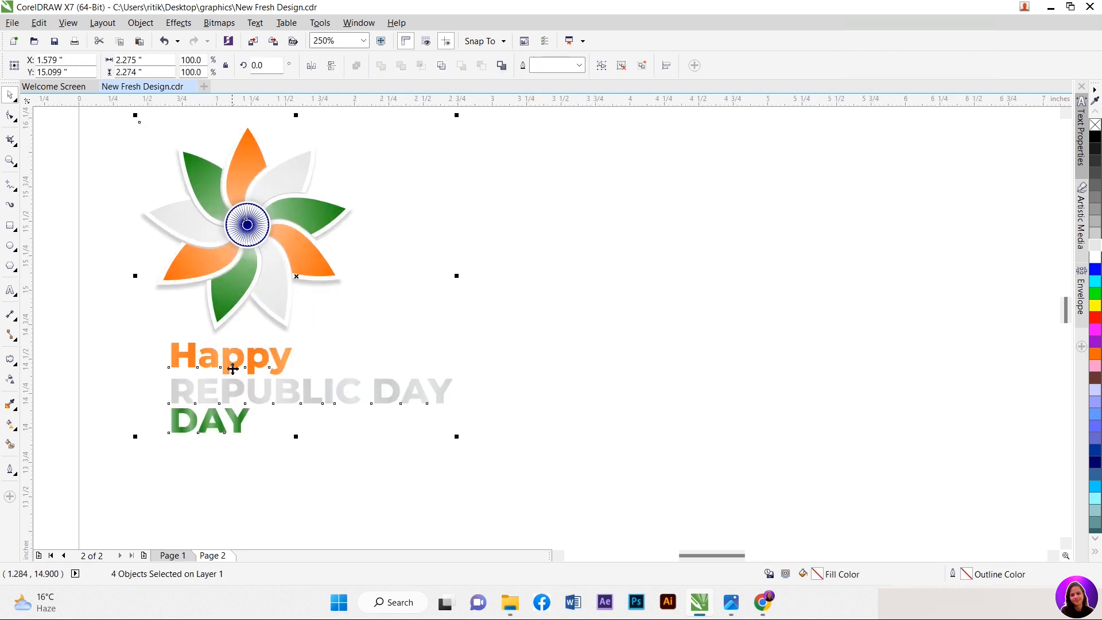
left_click(345, 471)
left_click_drag(573, 477, 102, 324)
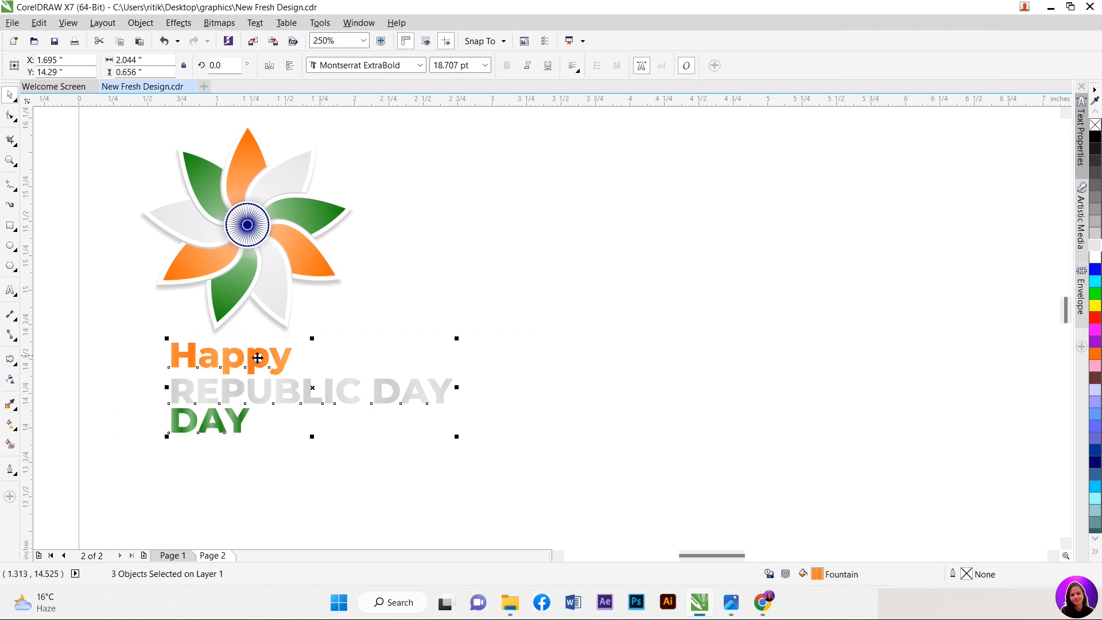
left_click_drag(262, 362, 452, 209)
left_click(407, 317)
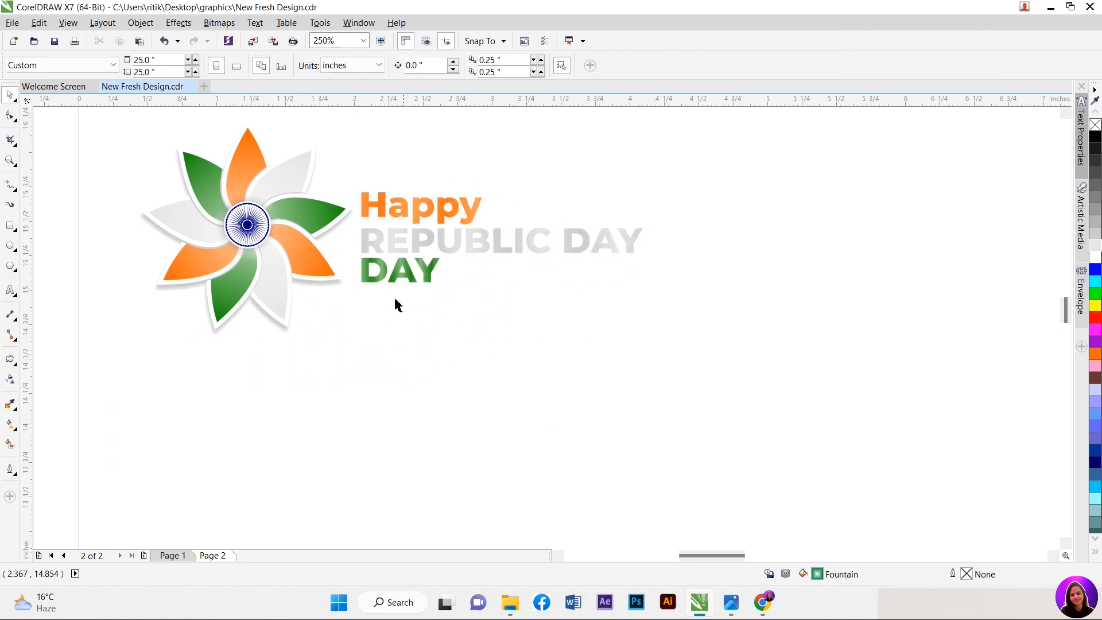
Step: Zoom in on the flower and lettering and show the design in full-screen preview
left_click(10, 161)
left_click_drag(114, 123, 702, 377)
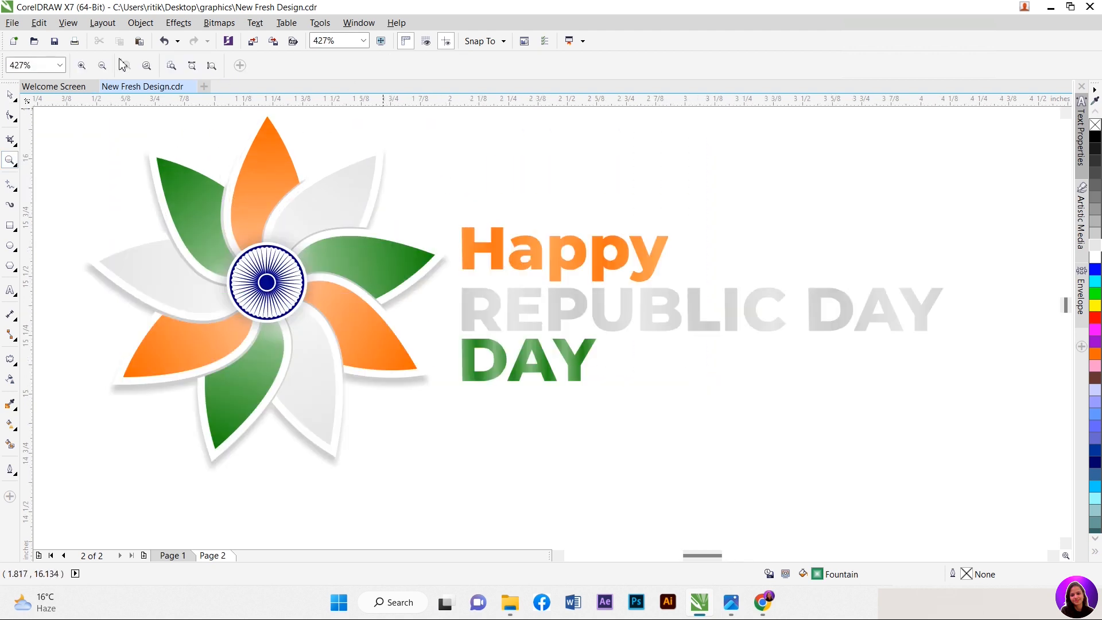
left_click(72, 24)
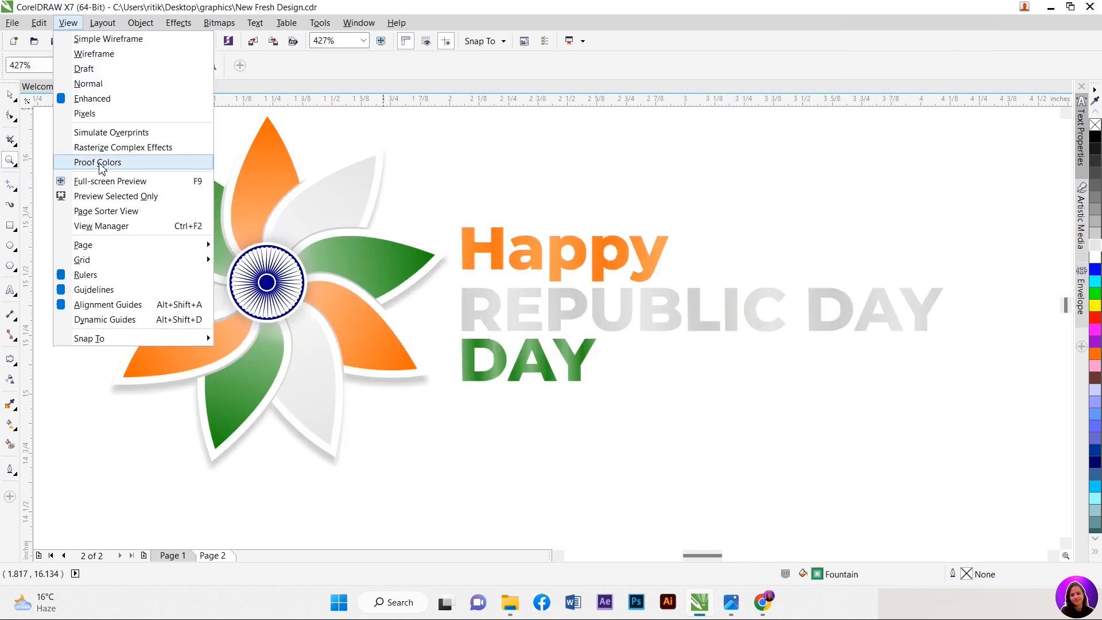
left_click(106, 181)
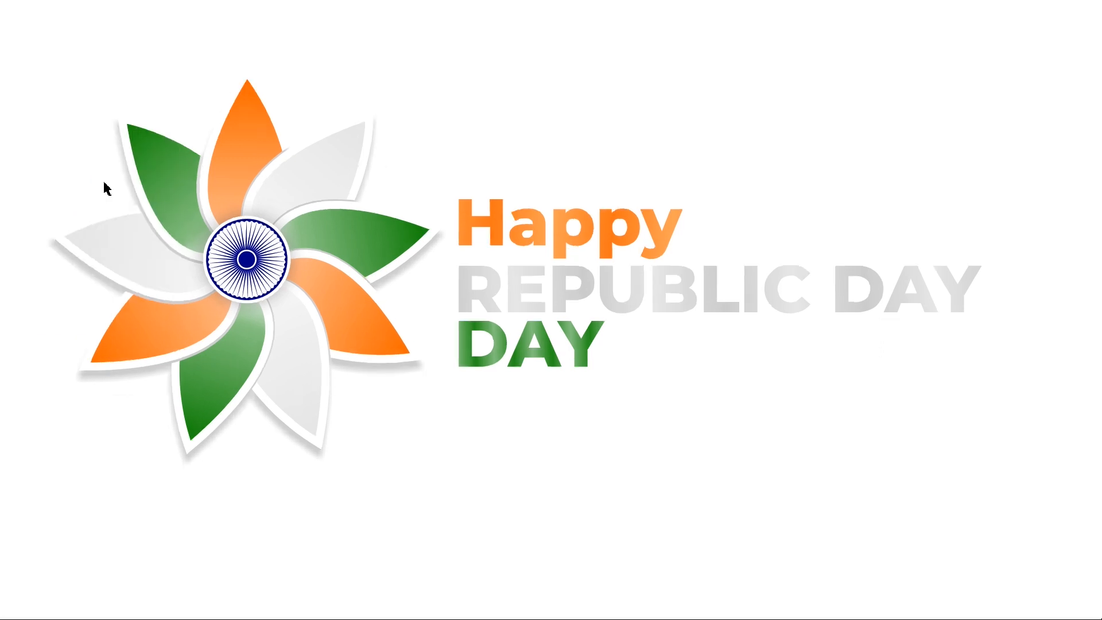